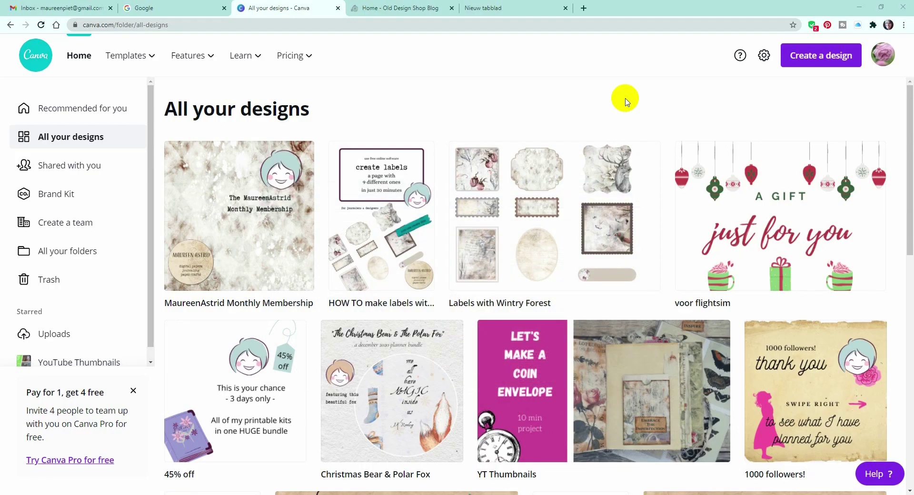
Search the design types for Letter, clear the search, and create a blank A4 Document.
click(821, 66)
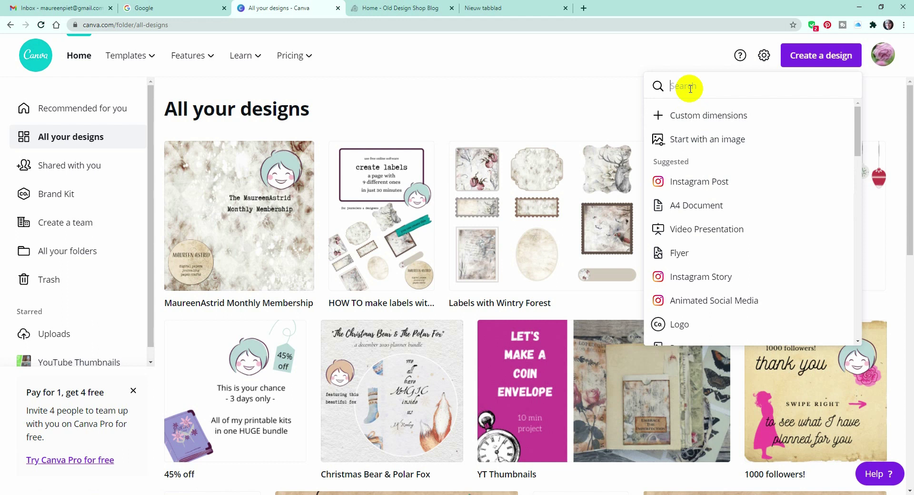
text(Lett)
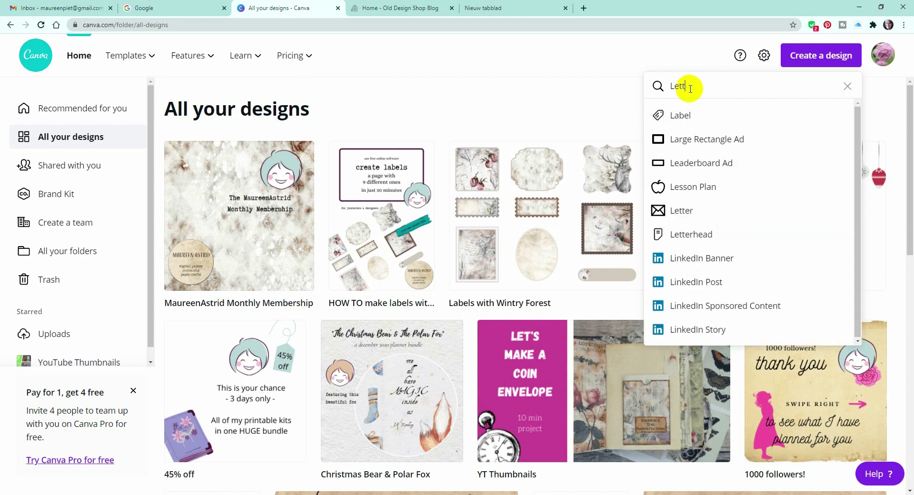
text(er)
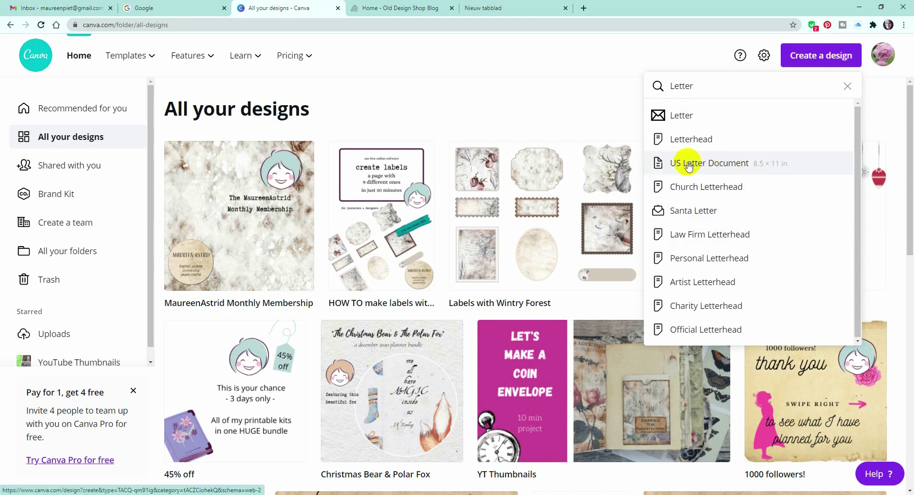
click(846, 86)
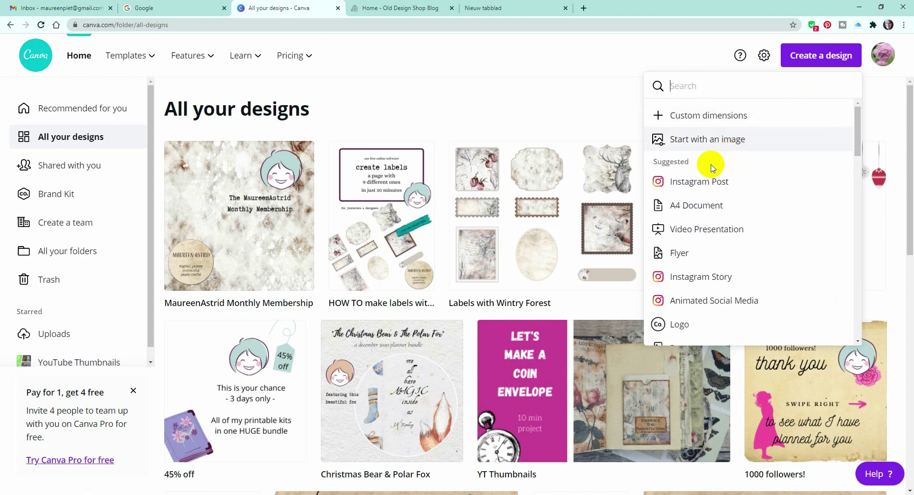
click(710, 209)
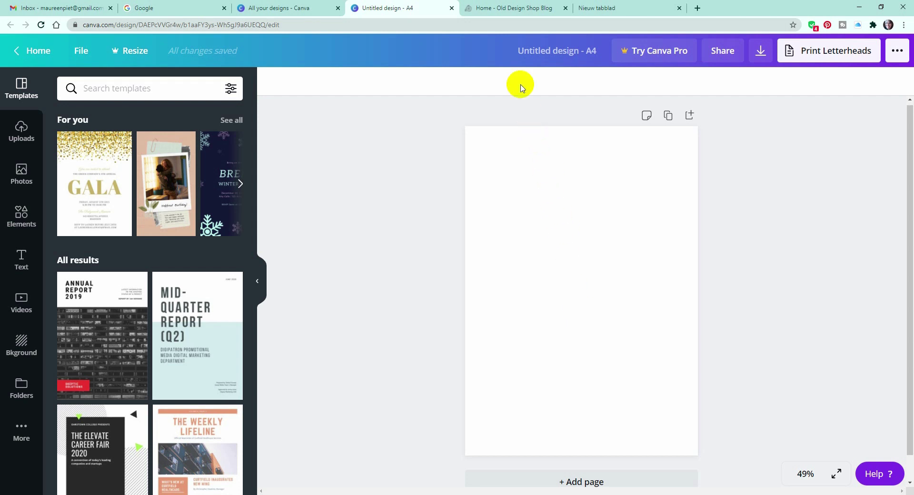
Switch to the Old Design Shop blog and open its Old-Fashioned Bread Recipes post.
click(504, 10)
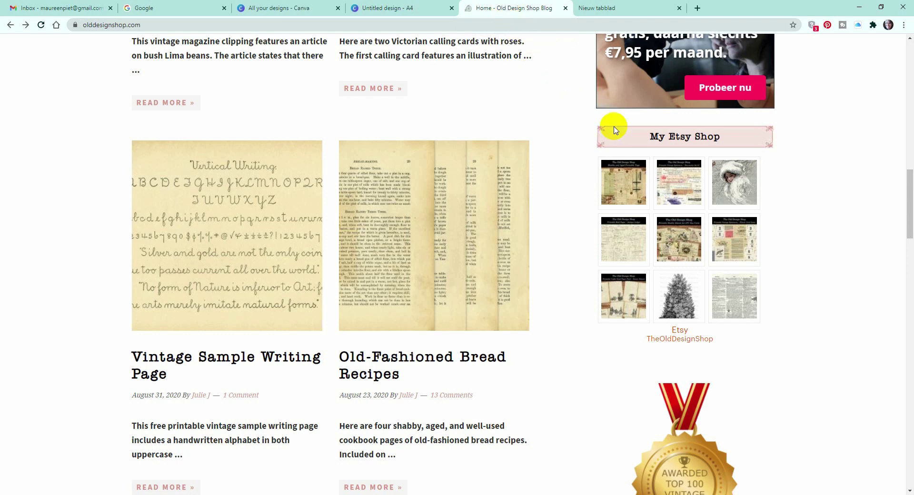
scroll(855, 295, up, 10)
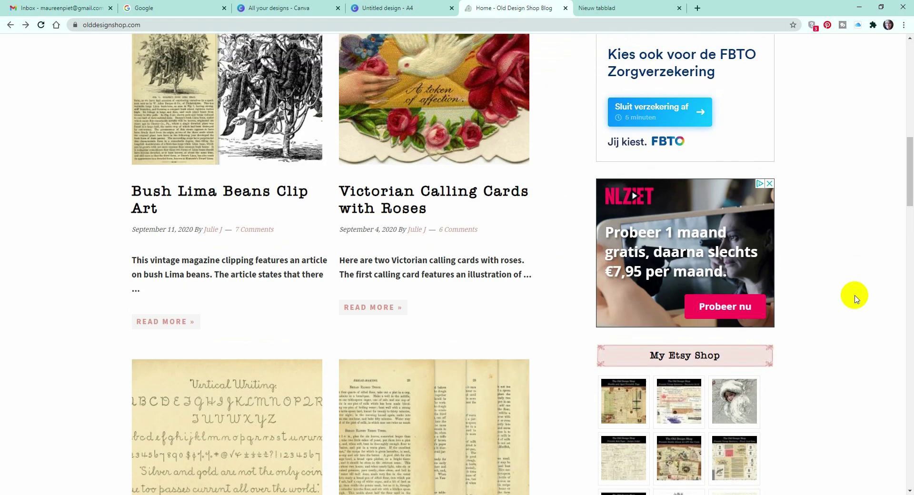
scroll(854, 299, up, 7)
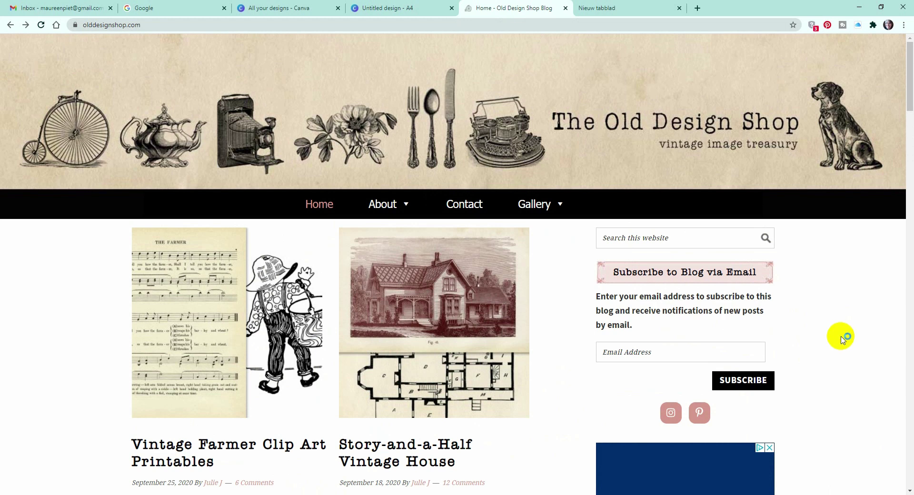
scroll(841, 339, down, 3)
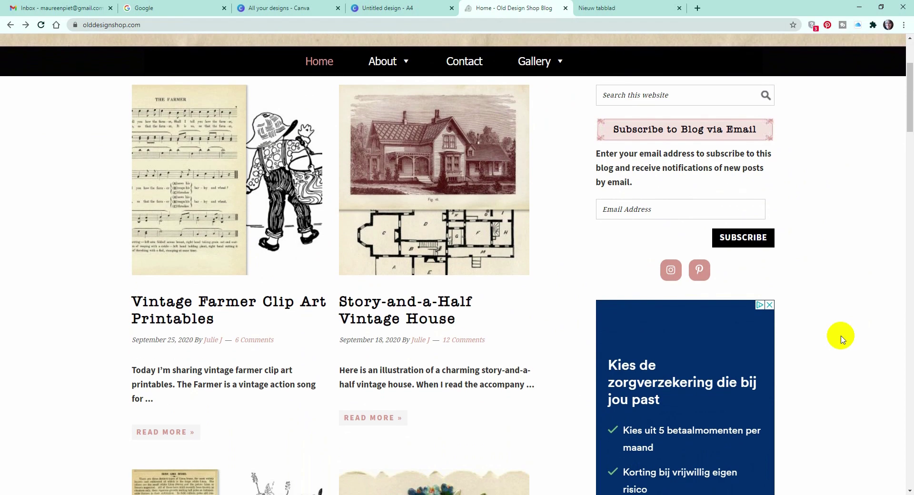
scroll(841, 339, down, 13)
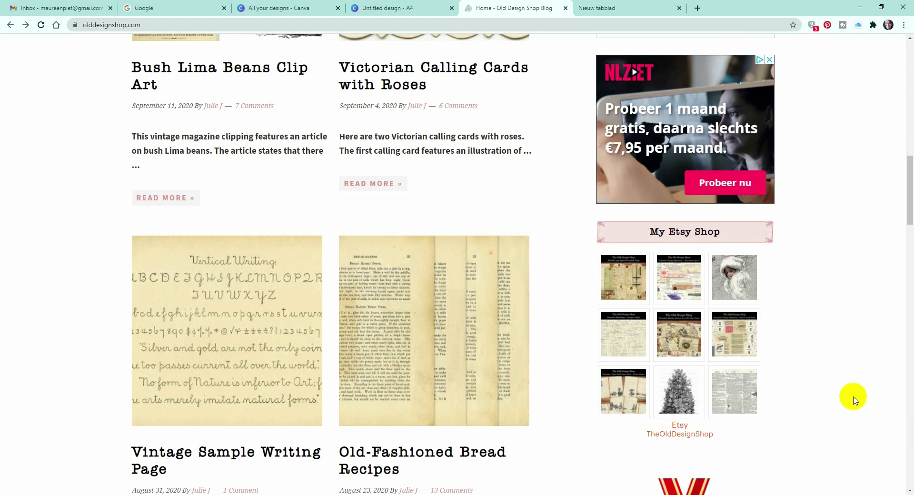
scroll(853, 398, down, 3)
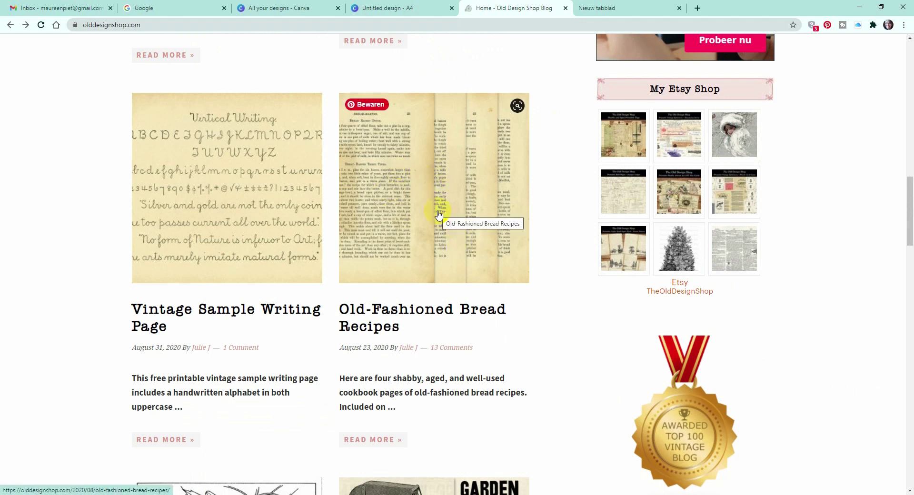
click(438, 214)
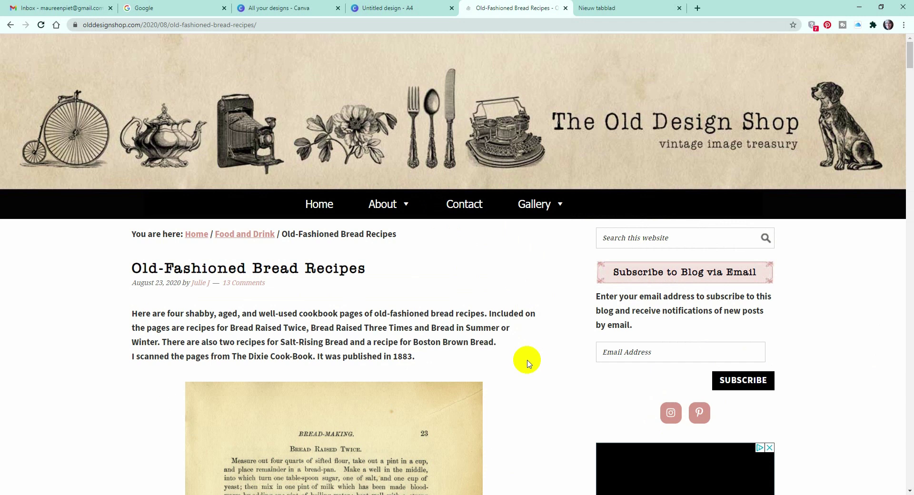
Open the post's bread recipe pages at full size and save all four page images to the computer.
scroll(526, 363, down, 2)
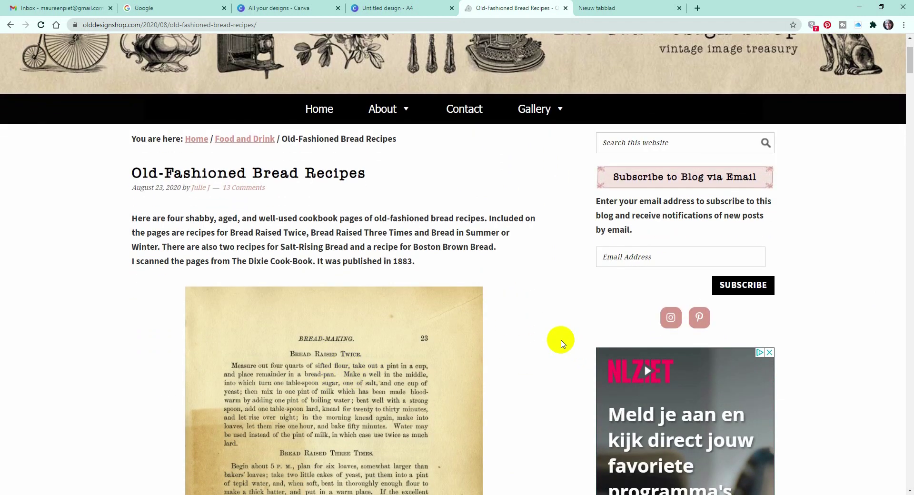
scroll(552, 343, down, 5)
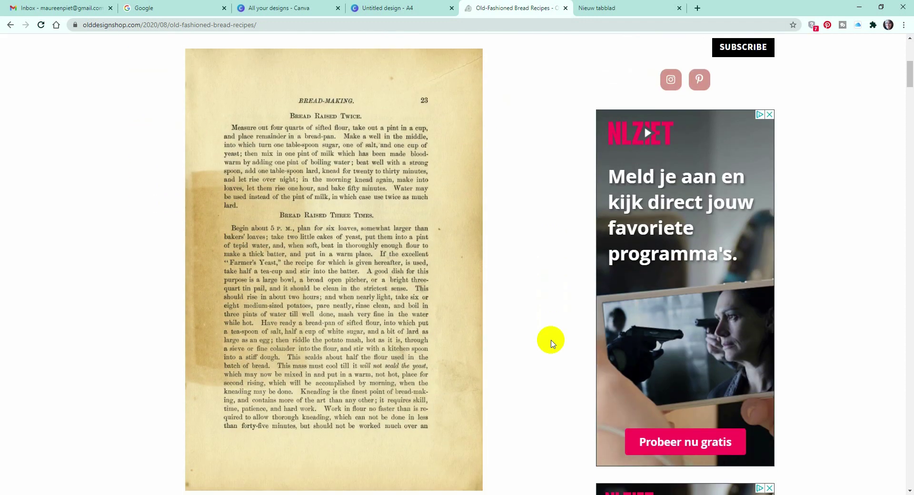
click(370, 230)
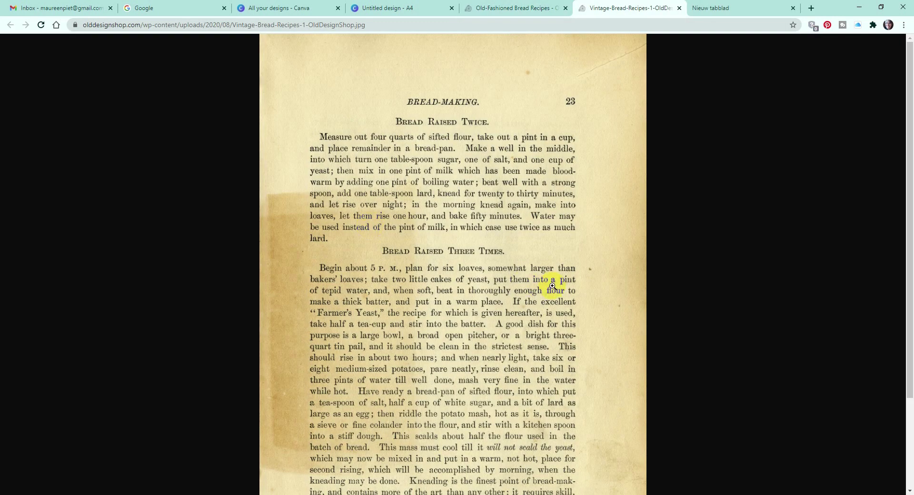
right_click(514, 178)
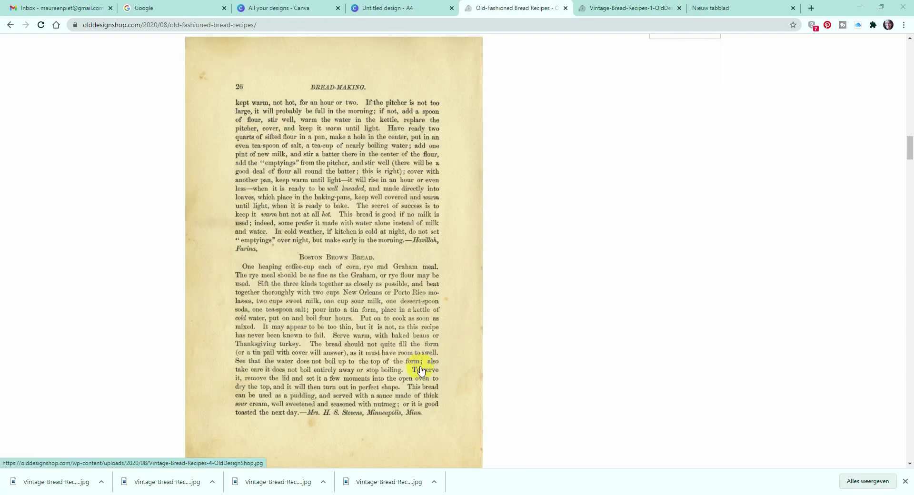
scroll(422, 368, up, 20)
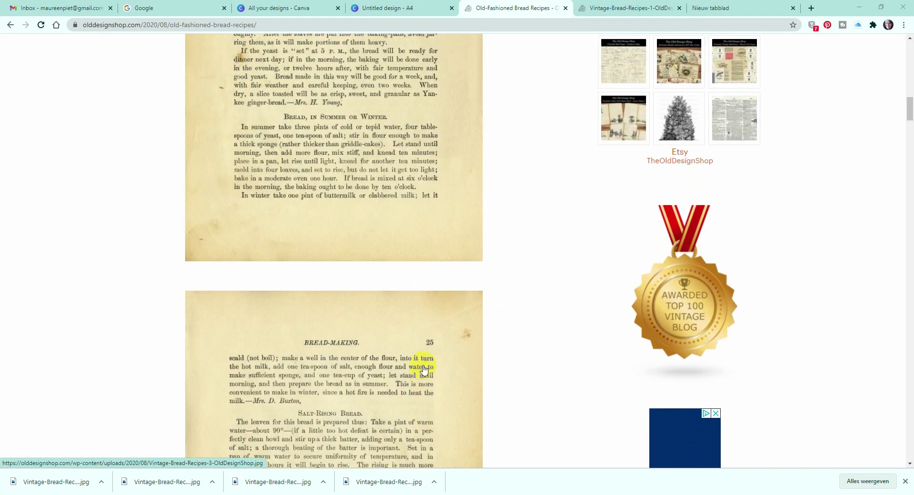
scroll(423, 368, up, 10)
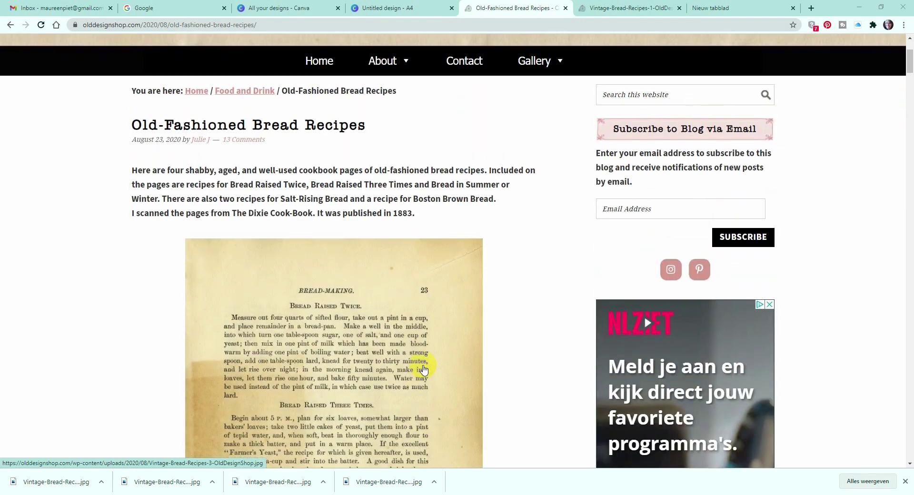
scroll(412, 458, down, 3)
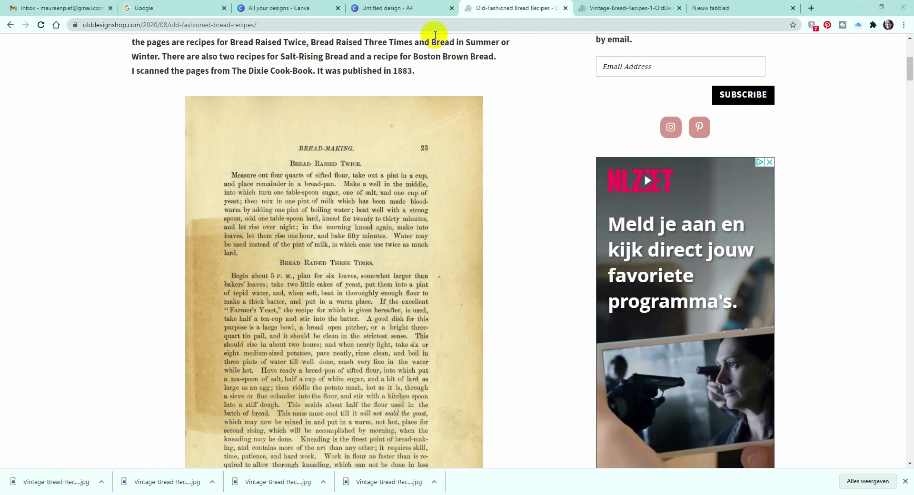
Return to the untitled A4 design in Canva, upload the four bread recipe images from the device, and dismiss the browser's download bar.
click(408, 9)
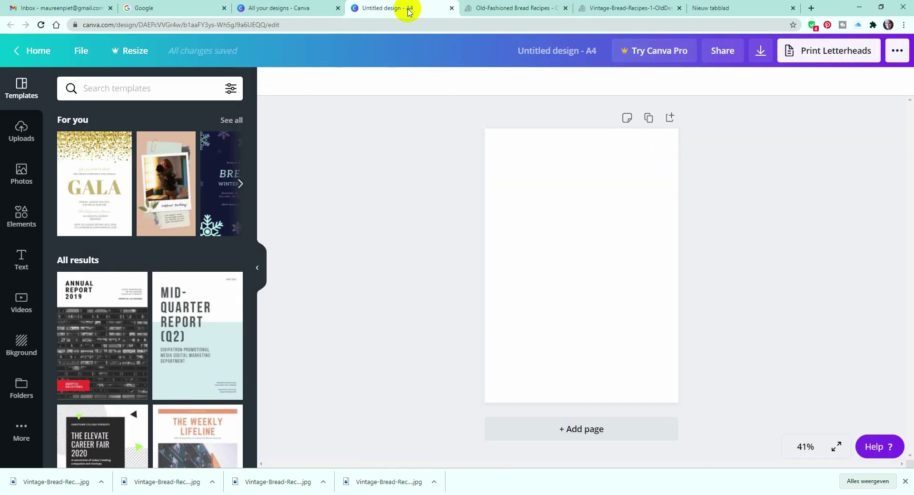
click(22, 122)
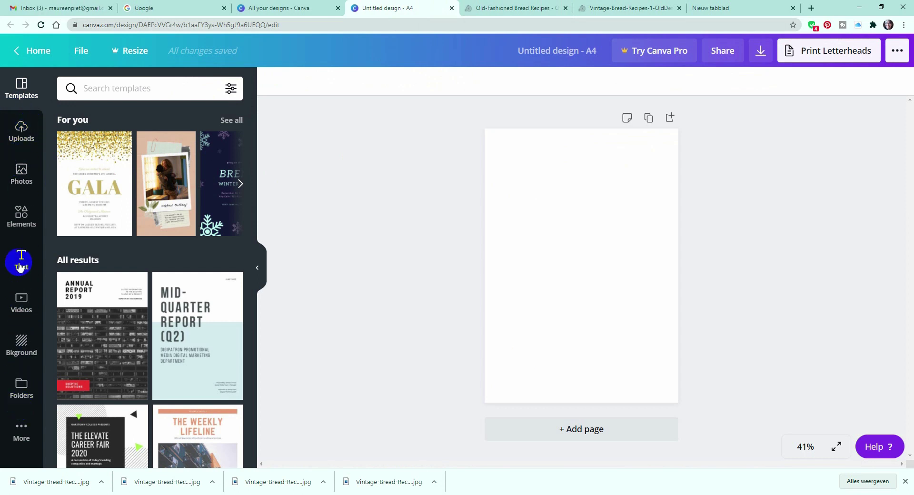
click(21, 138)
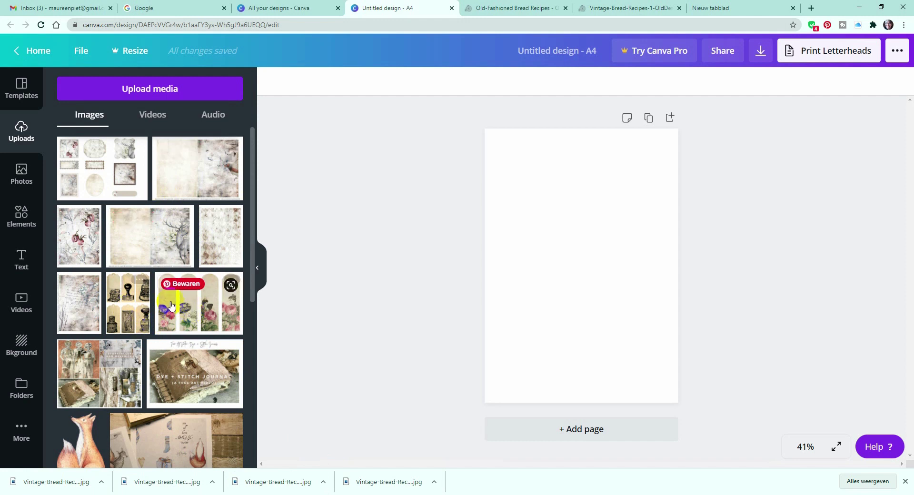
click(153, 92)
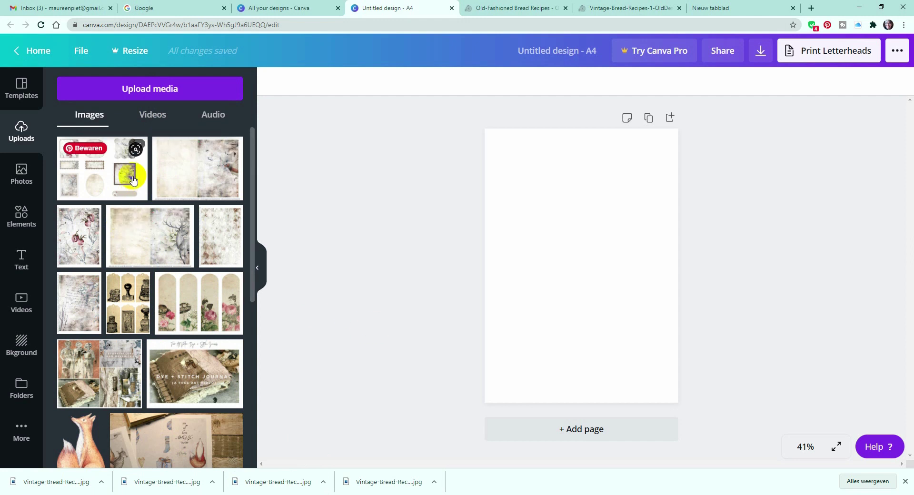
click(155, 87)
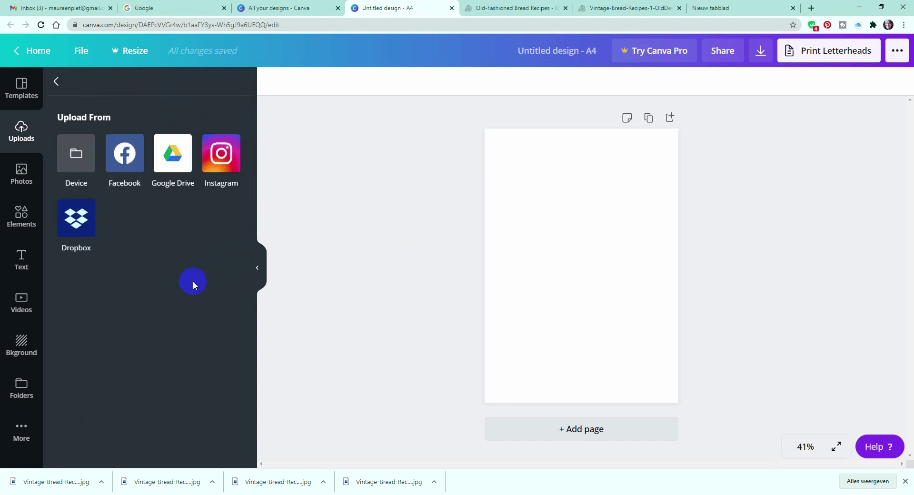
click(75, 156)
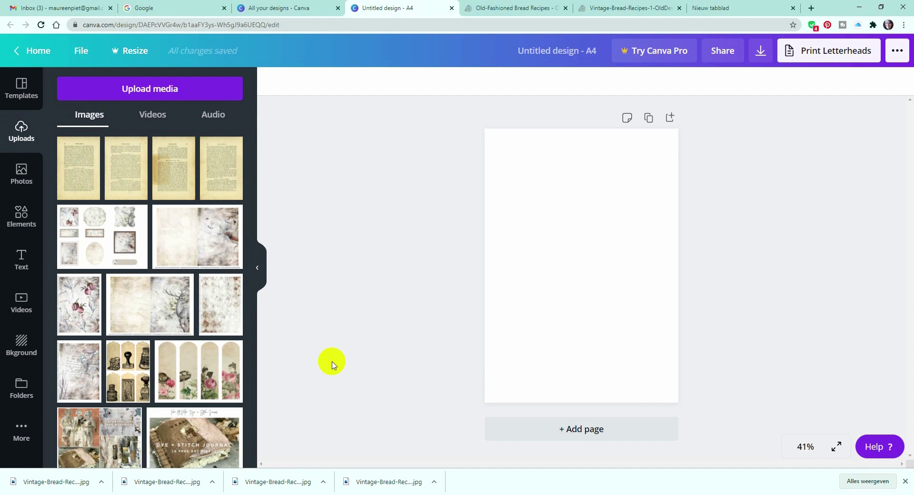
click(905, 481)
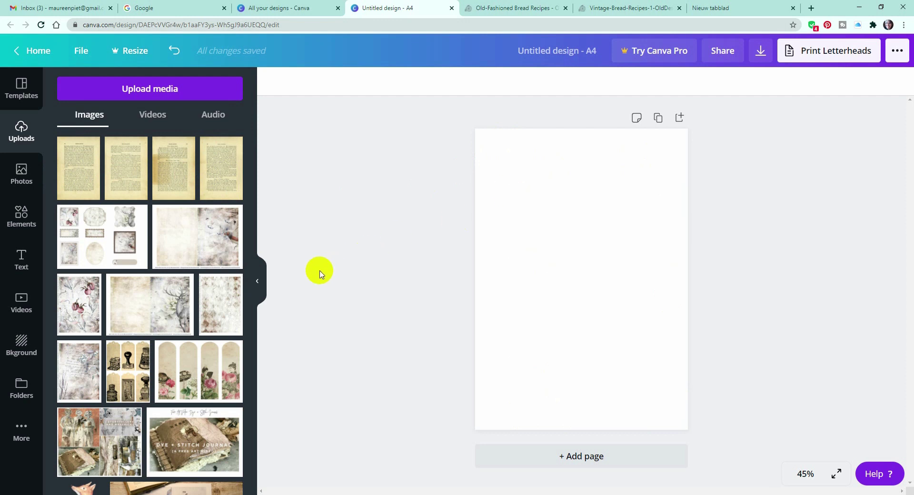
Browse the grid elements and add the grid with four equal cells, two by two, to the blank A4 page.
click(24, 217)
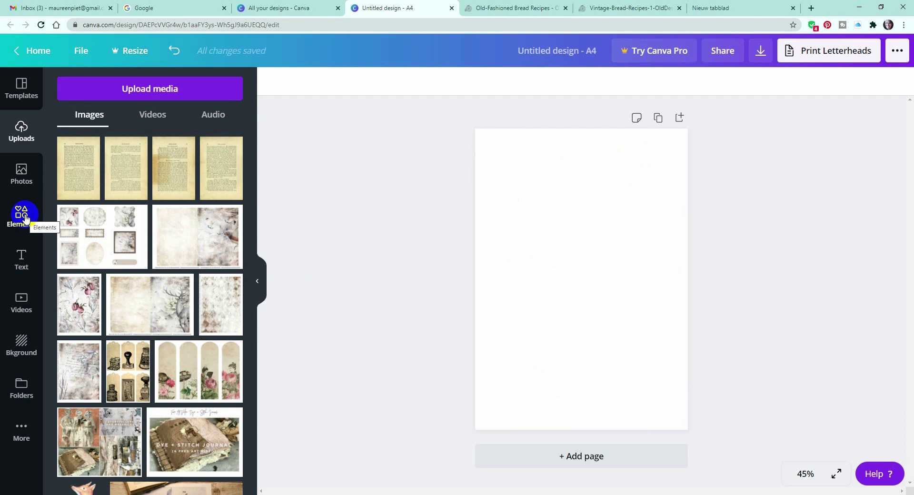
click(27, 220)
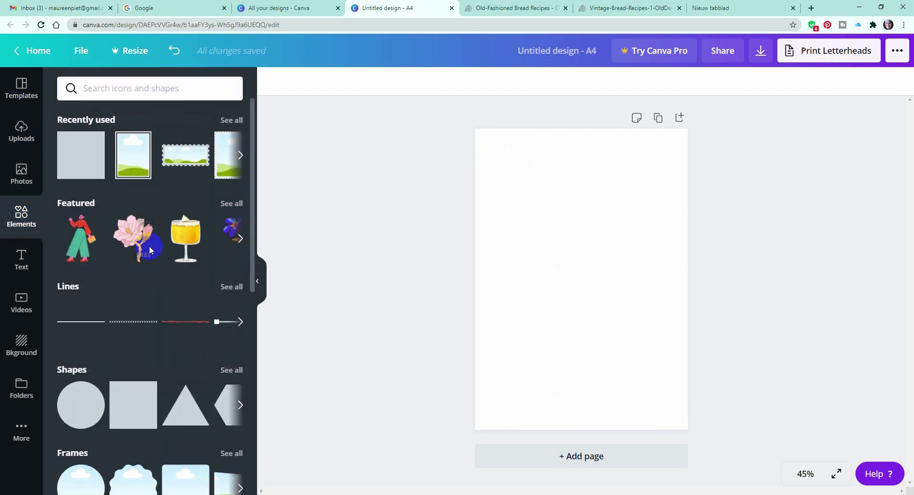
scroll(178, 334, down, 2)
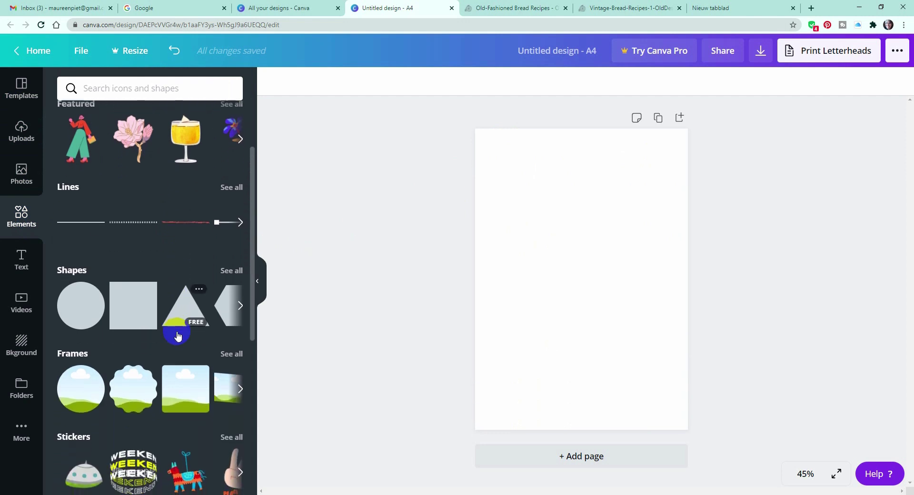
scroll(177, 335, down, 7)
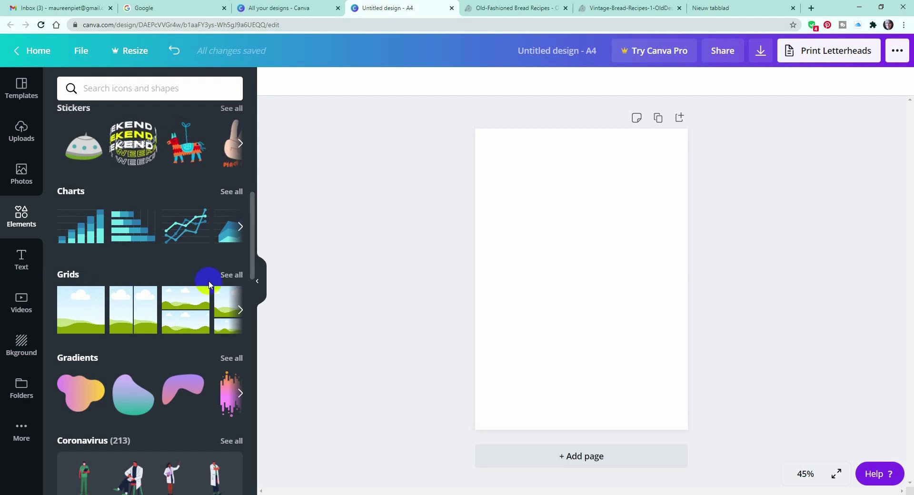
click(232, 275)
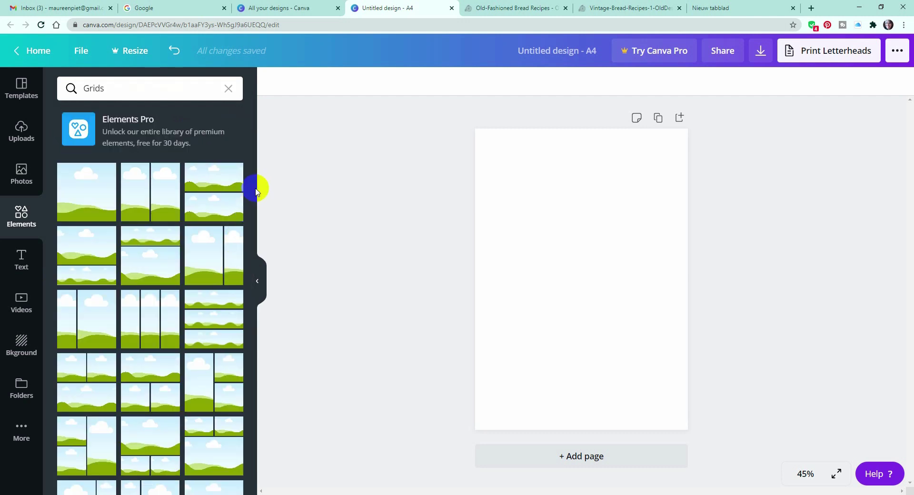
scroll(229, 374, down, 3)
scroll(228, 375, down, 5)
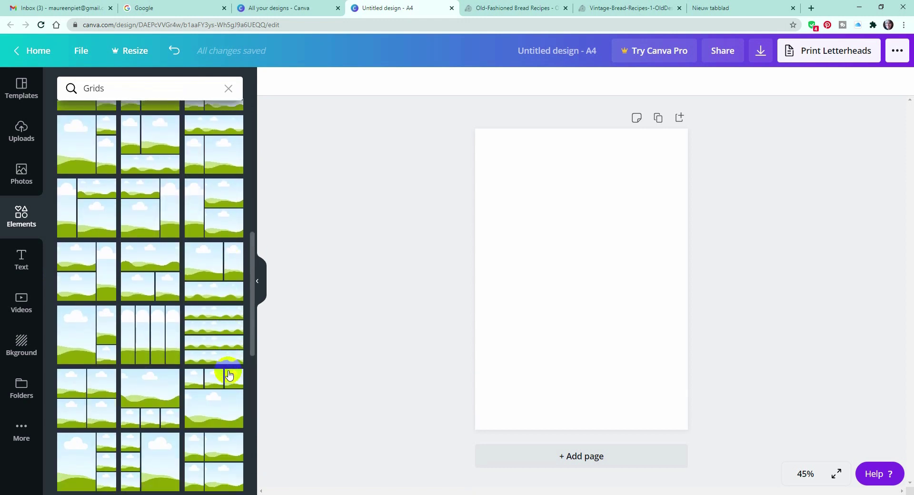
scroll(229, 375, down, 2)
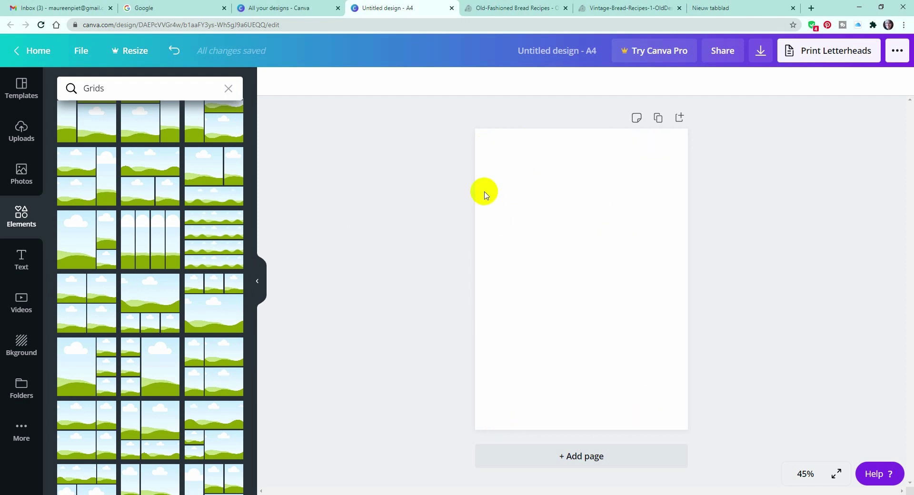
click(88, 302)
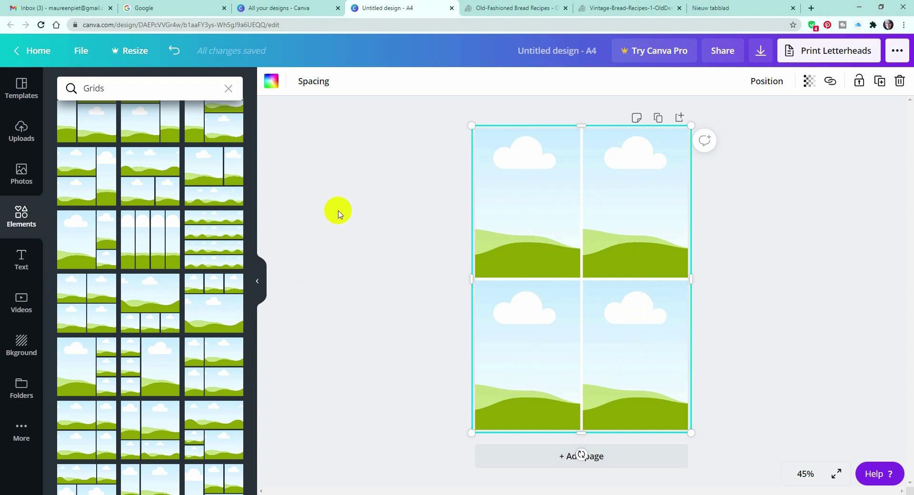
click(643, 408)
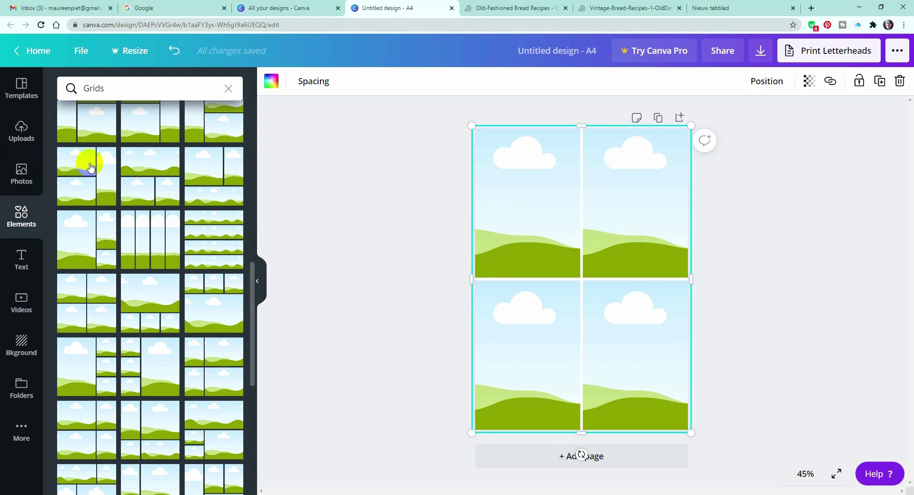
Fill the four grid cells with the four uploaded bread recipe pages, one page per cell.
click(20, 132)
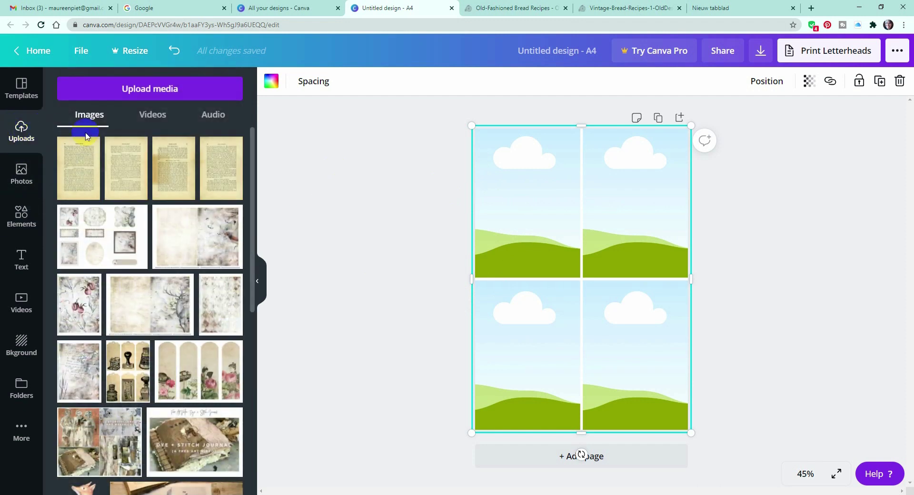
drag(228, 182, 497, 201)
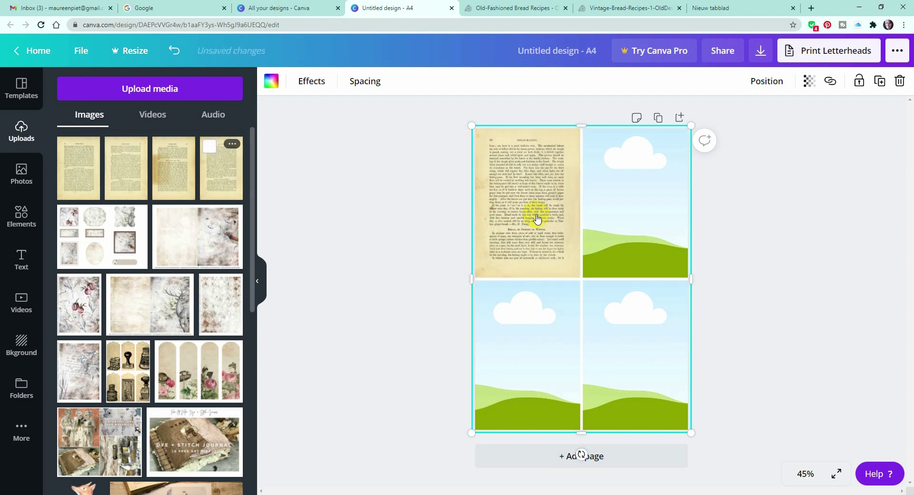
drag(176, 183, 611, 202)
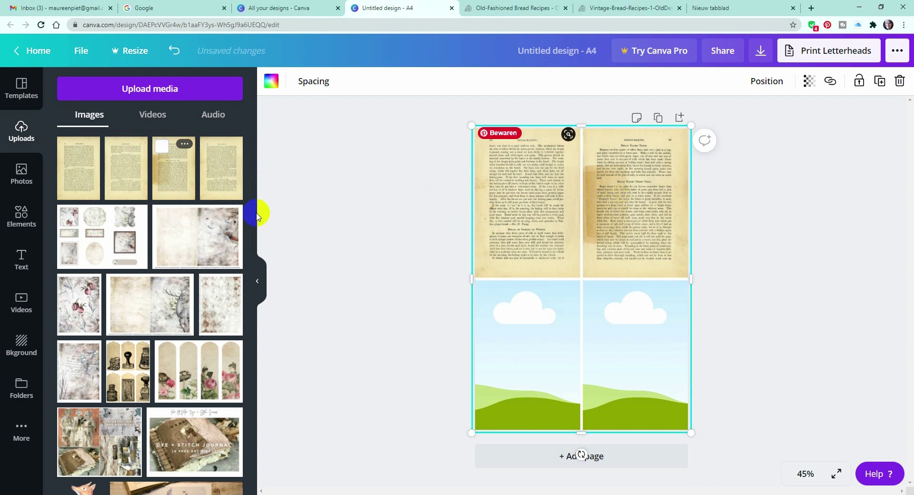
drag(123, 173, 525, 346)
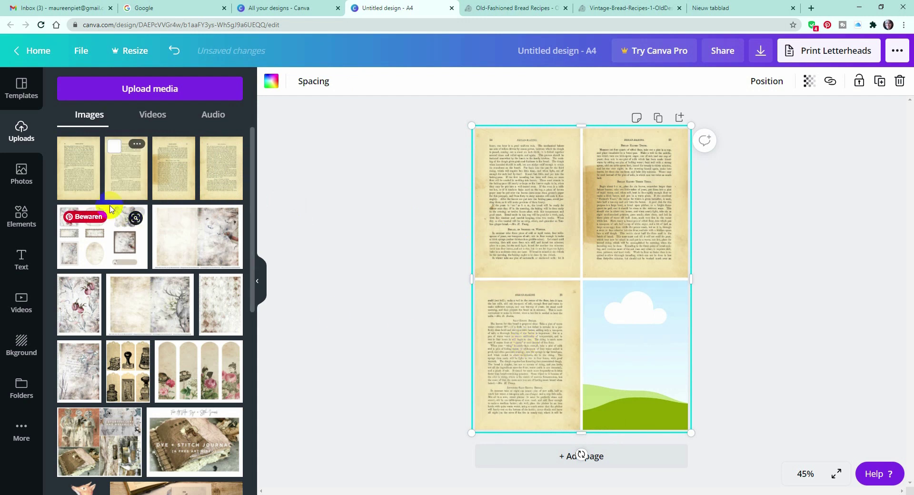
drag(75, 178, 642, 352)
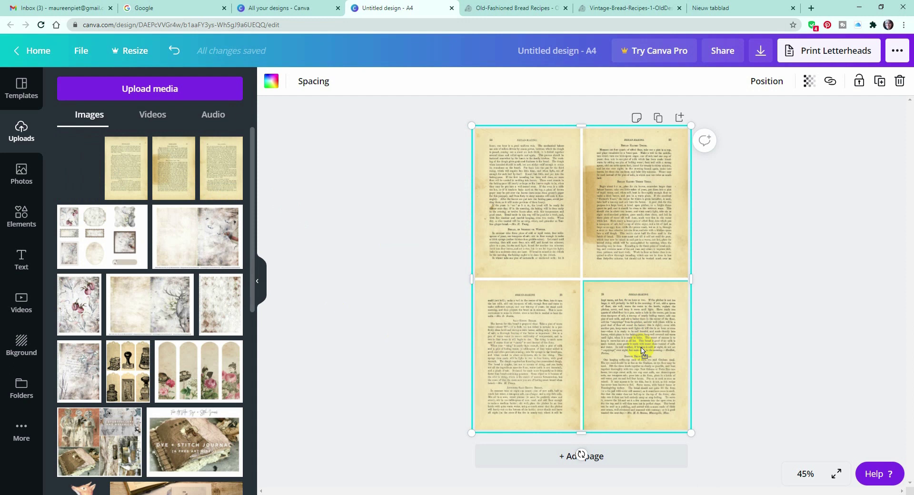
drag(642, 351, 642, 351)
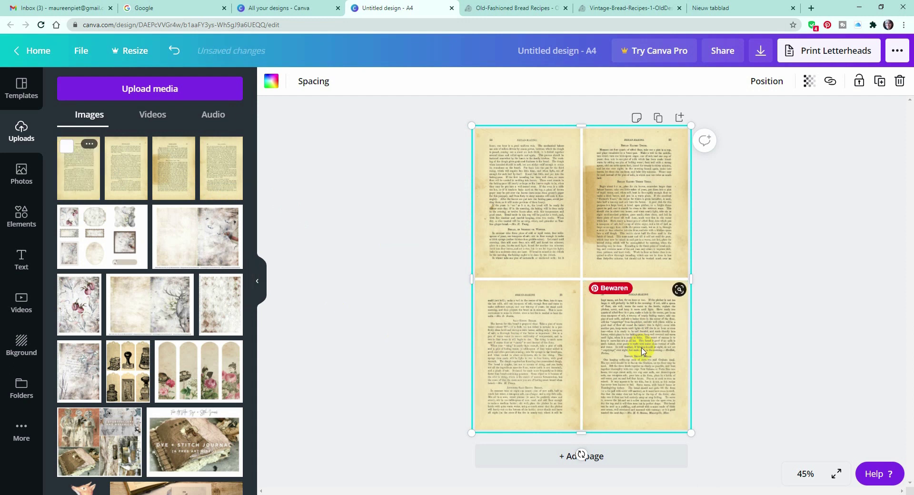
click(728, 332)
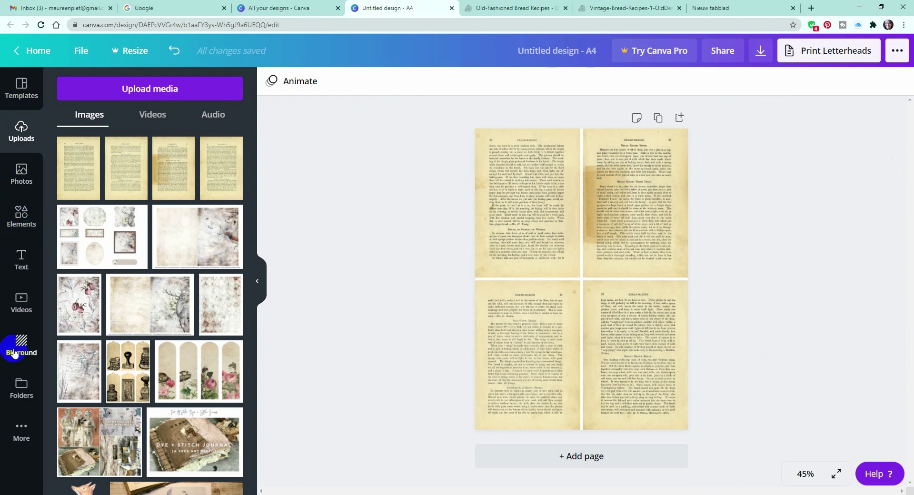
Replace the Grids element search with "squirrel" and add the free brown squirrel illustration to the page.
click(14, 217)
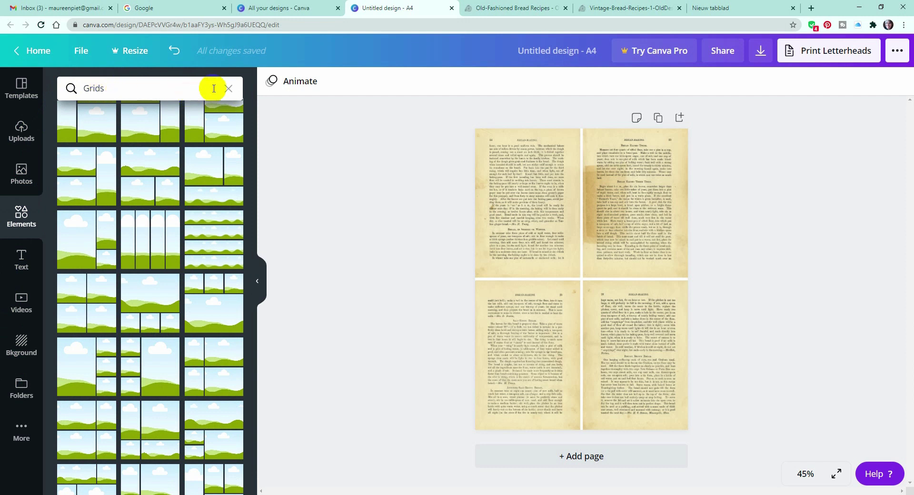
click(228, 88)
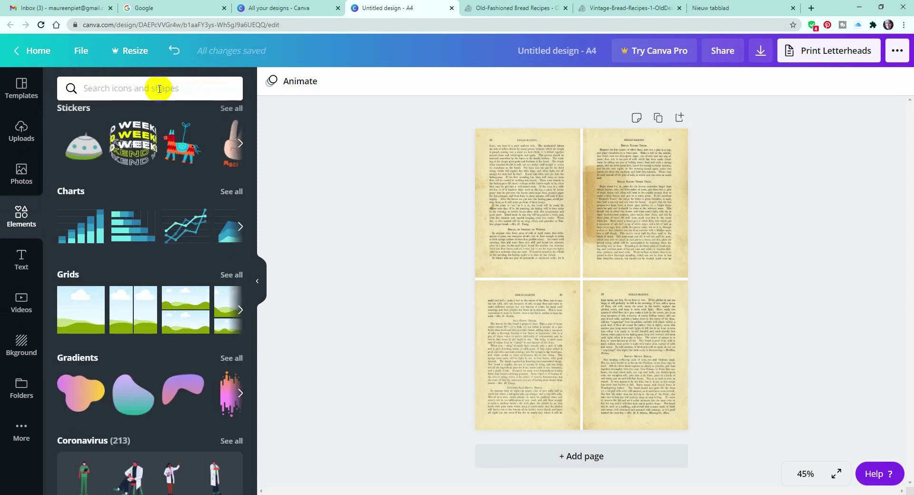
click(138, 88)
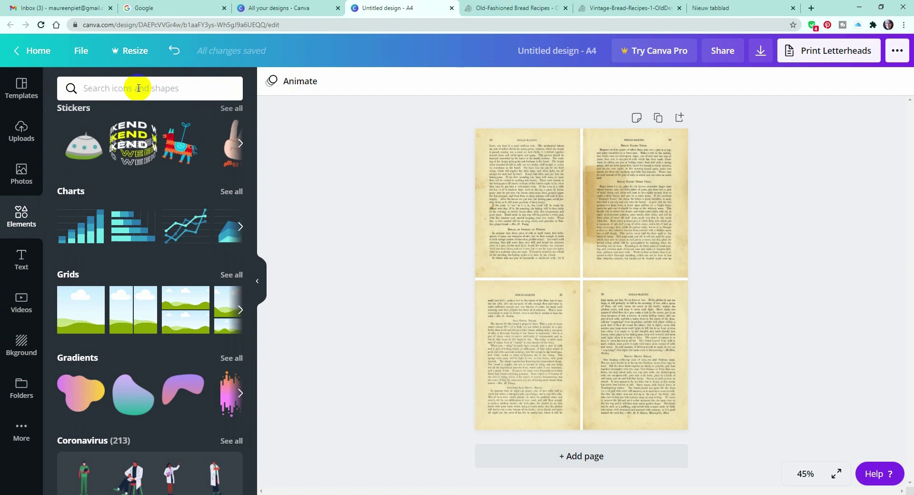
text(squ)
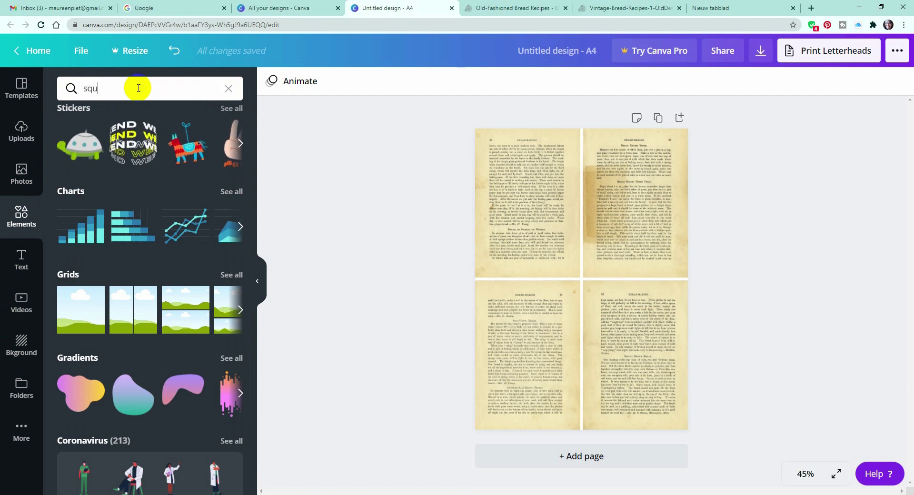
text(irrel)
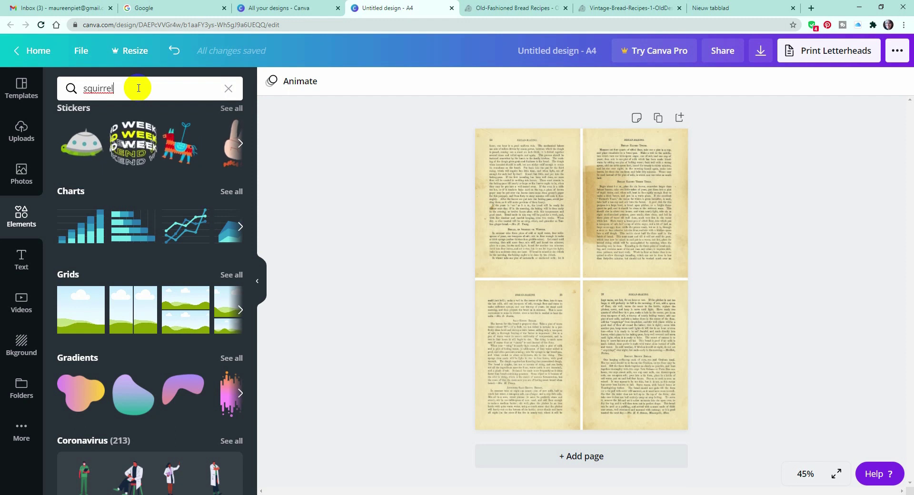
key(Return)
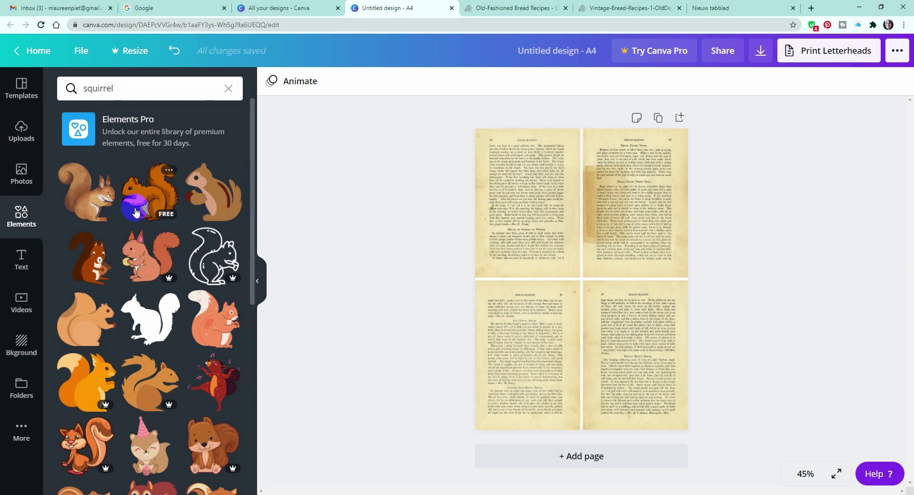
click(85, 205)
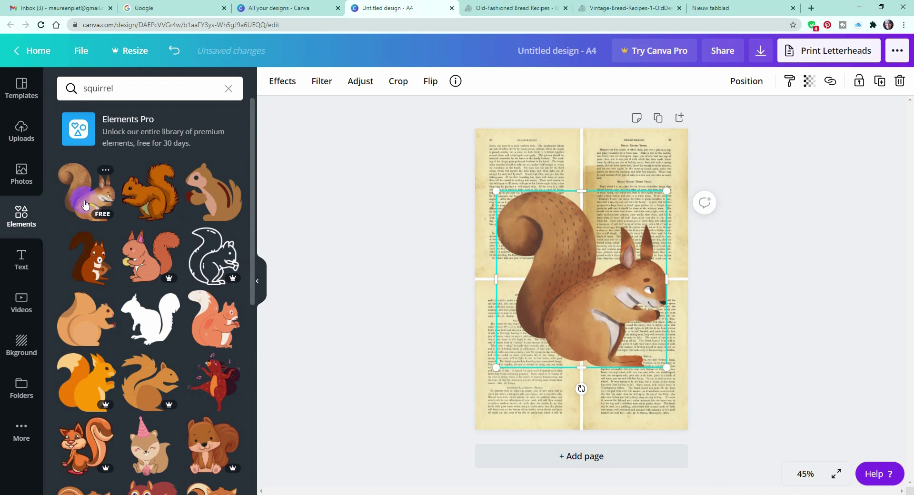
Shrink the brown squirrel so that it fits within the upper-left recipe page.
scroll(69, 281, down, 1)
scroll(69, 281, down, 6)
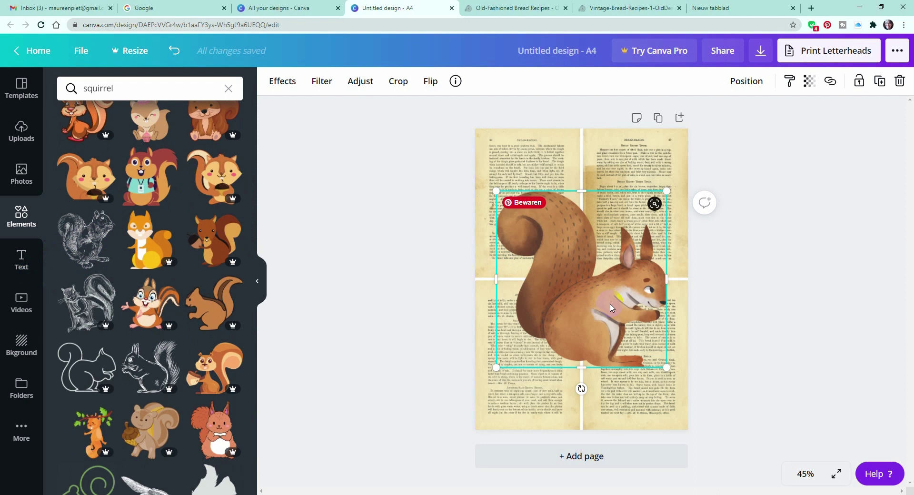
drag(668, 368, 547, 241)
Try to move the small squirrel freehand within the upper-left recipe page, undoing each attempt.
drag(547, 241, 547, 220)
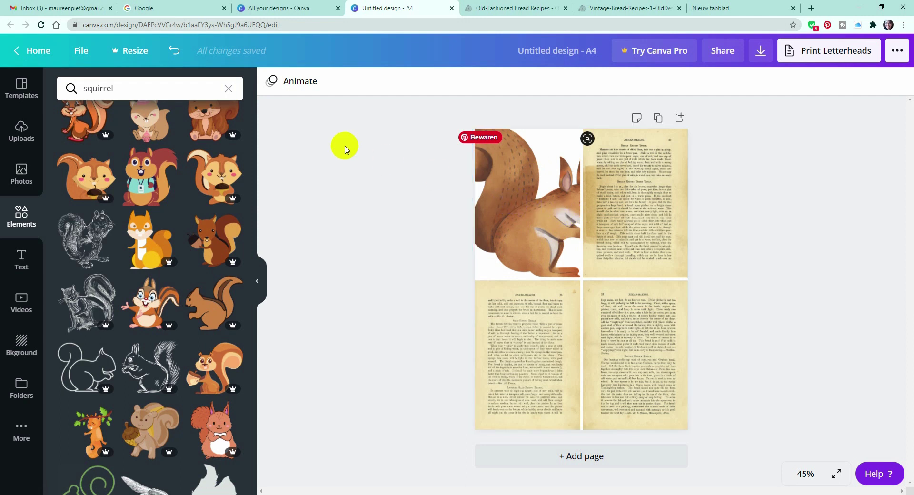
click(175, 51)
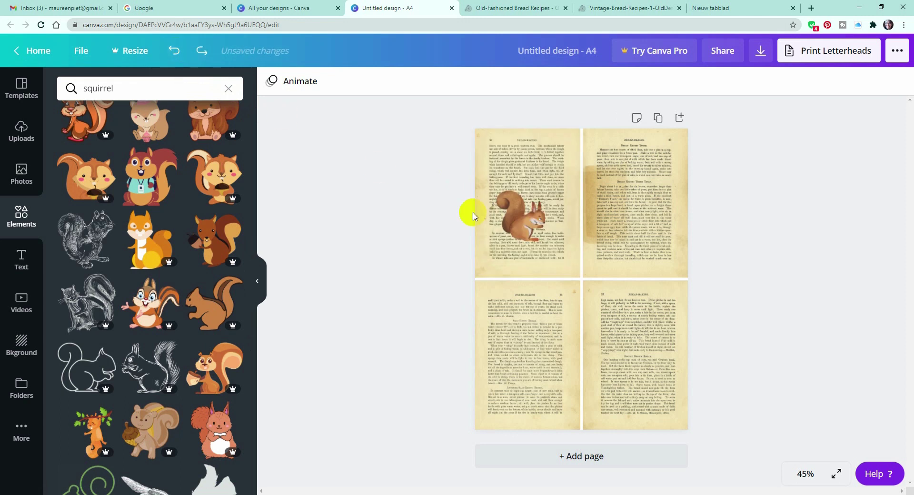
drag(557, 243, 543, 225)
click(175, 51)
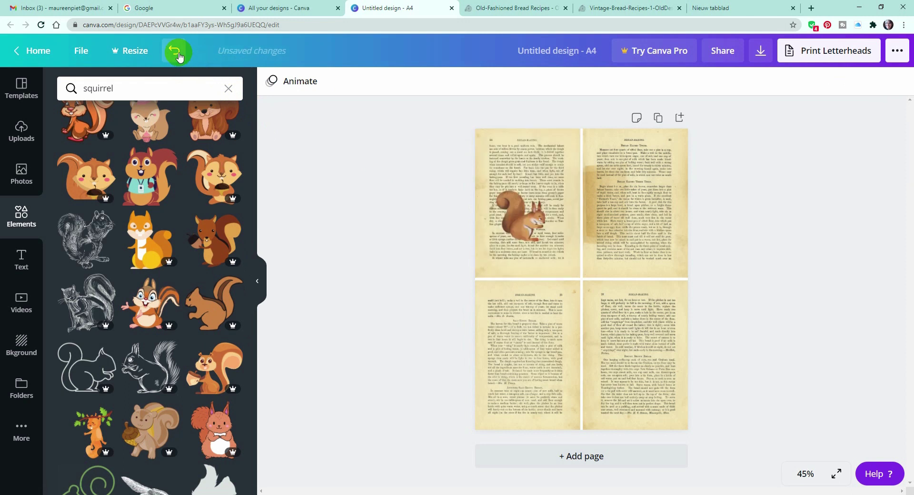
Nudge the small brown squirrel into the lower-left corner of the upper-left recipe page and deselect it.
click(526, 217)
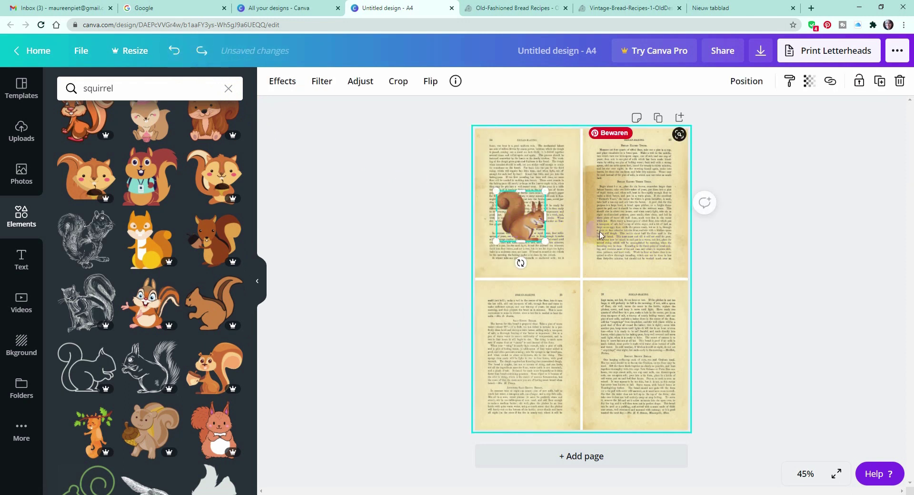
key(Left)
key(Left)
key(Left)
key(Left)
key(Left)
key(Left)
key(Left)
key(Down)
key(Down)
key(Down)
key(Down)
key(Down)
key(Down)
key(Down)
key(Down)
key(Down)
key(Down)
key(Down)
key(Down)
key(Down)
key(Down)
key(Down)
key(Down)
key(Down)
key(Down)
key(Down)
key(Down)
key(Left)
key(Left)
key(Left)
key(Left)
key(Left)
key(Left)
key(Left)
key(Left)
key(Left)
key(Left)
key(Left)
key(Left)
key(Left)
key(Left)
key(Left)
key(Left)
key(Left)
key(Left)
key(Down)
key(Down)
key(Down)
key(Down)
key(Down)
key(Down)
key(Down)
key(Down)
key(Down)
key(Down)
key(Down)
key(Down)
key(Down)
key(Down)
key(Down)
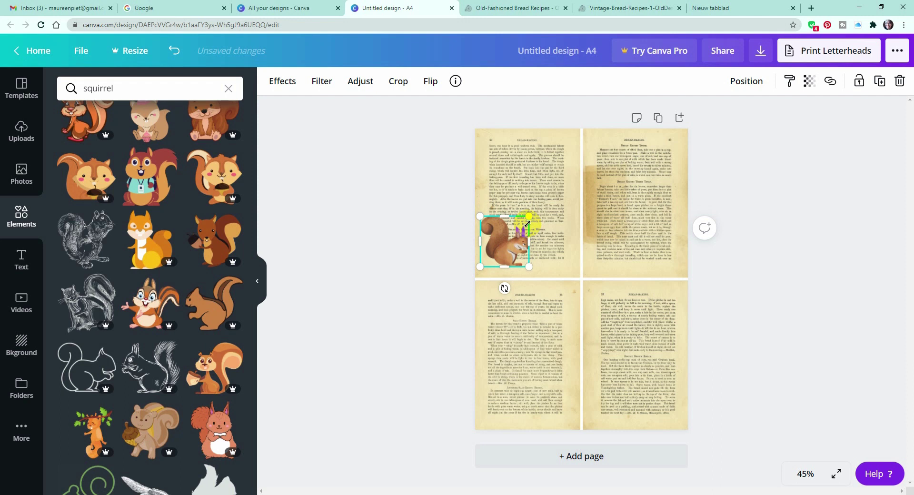
click(403, 207)
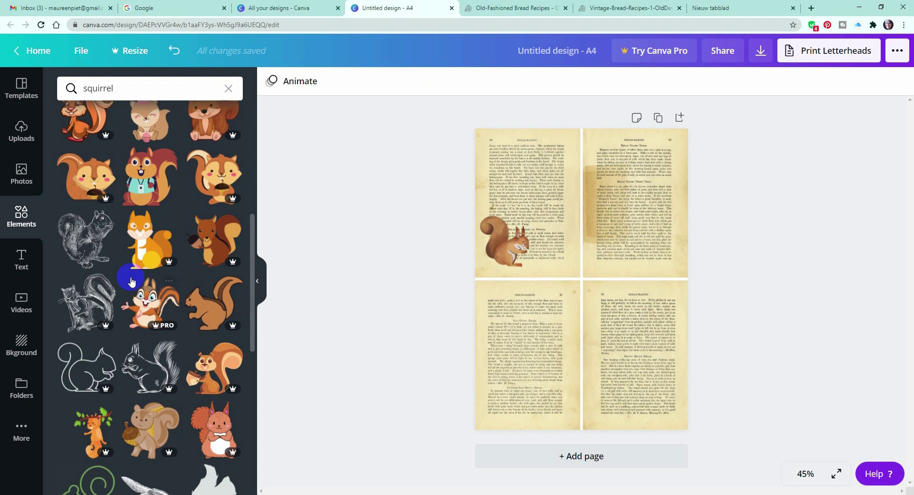
Add the free engraved line-art squirrel and position it over the lower part of the upper-right recipe page.
click(83, 243)
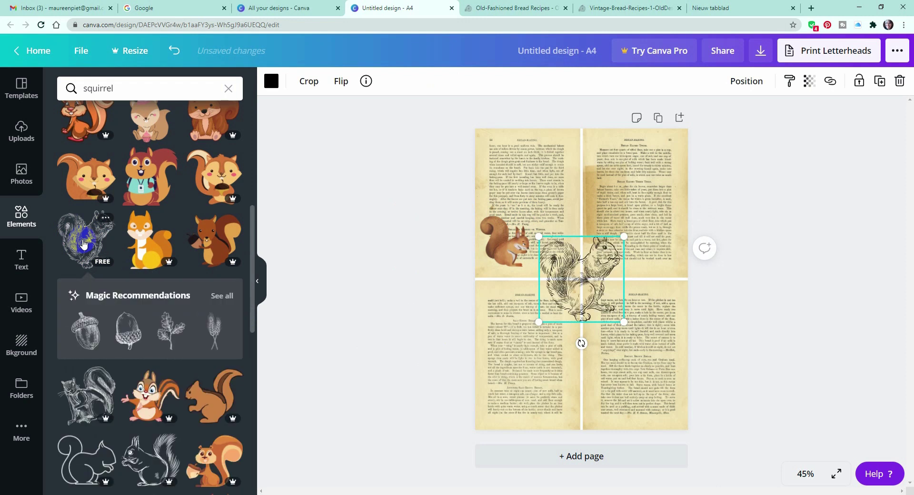
drag(601, 280, 622, 242)
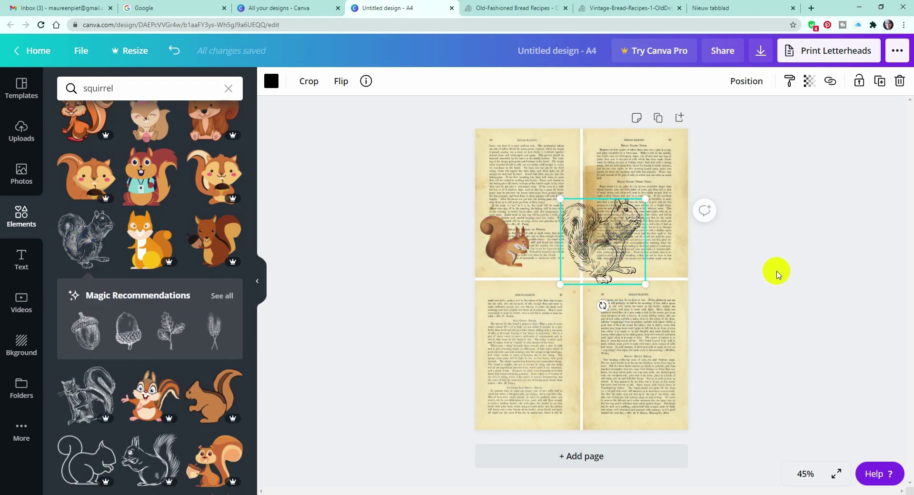
key(shift+Right)
key(shift+Right)
key(shift+Right)
key(shift+Right)
key(shift+Right)
key(shift+Right)
key(shift+Right)
key(shift+Right)
key(shift+Right)
key(shift+Right)
key(shift+Up)
key(shift+Up)
key(shift+Up)
key(shift+Up)
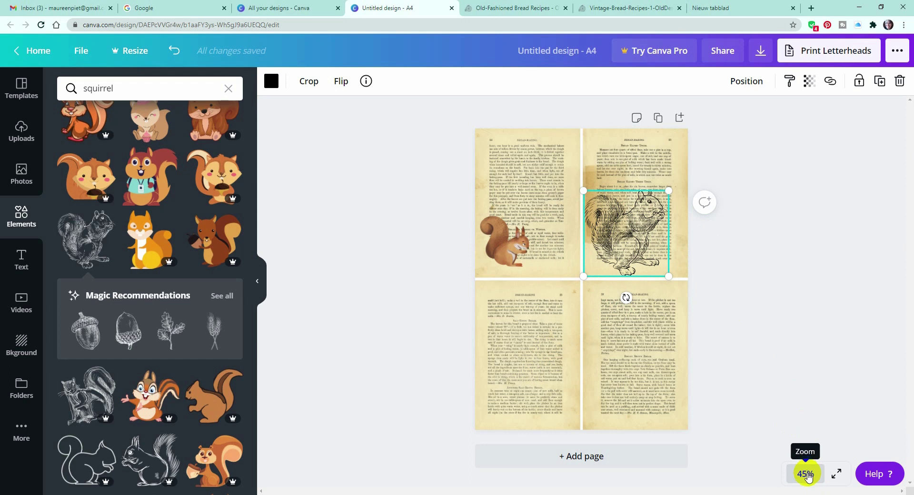
Shift the line-art squirrel slightly up and to the right so it sits centred over the upper-right page's text.
click(807, 476)
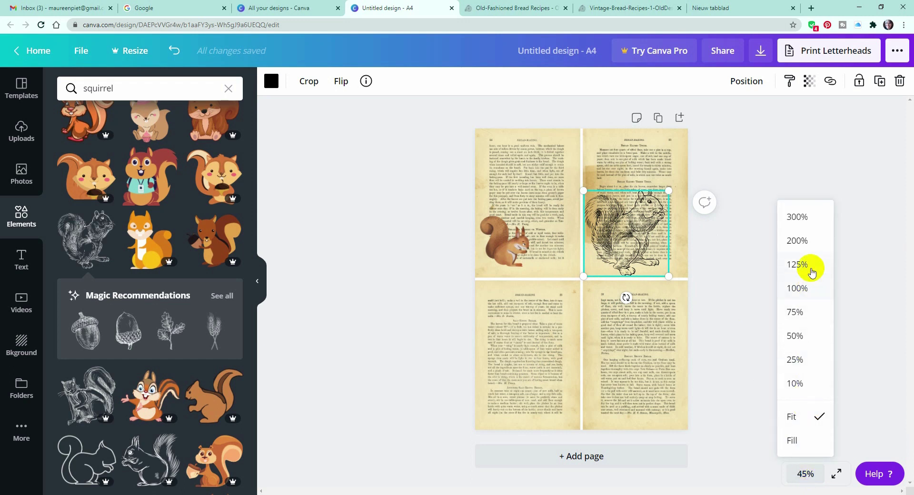
click(811, 270)
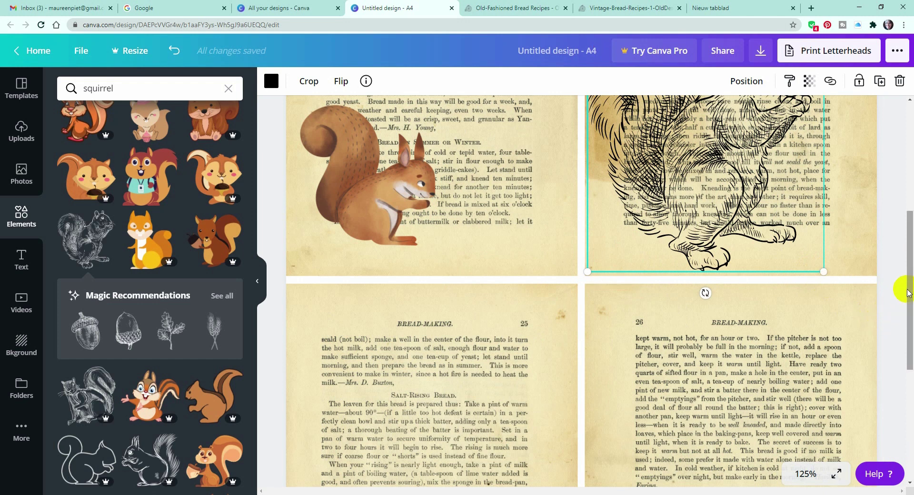
scroll(909, 284, up, 3)
click(893, 207)
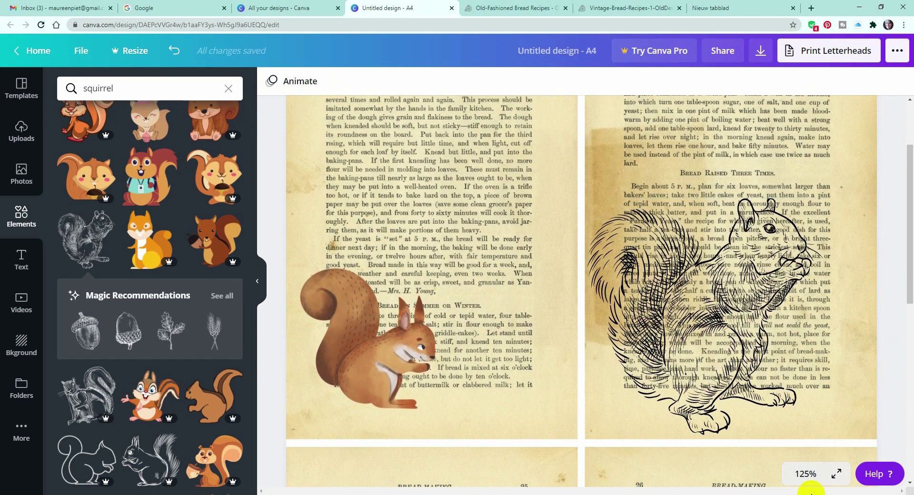
click(751, 306)
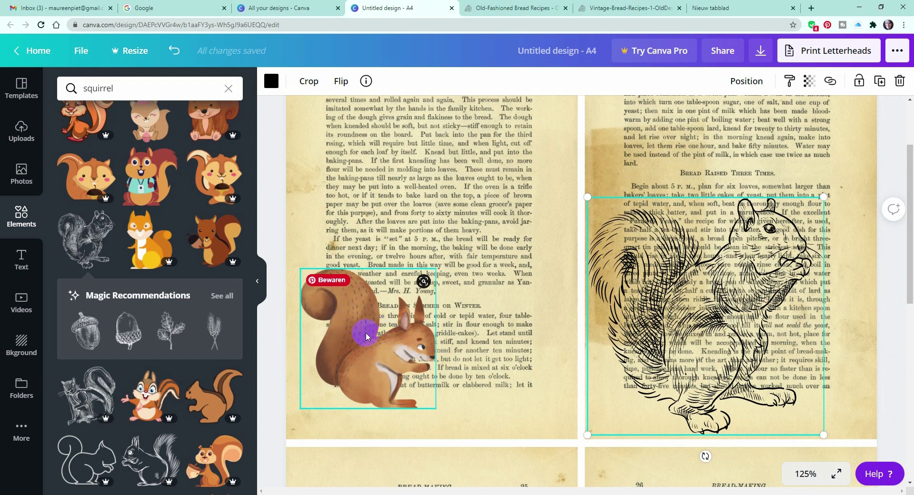
drag(740, 301, 764, 266)
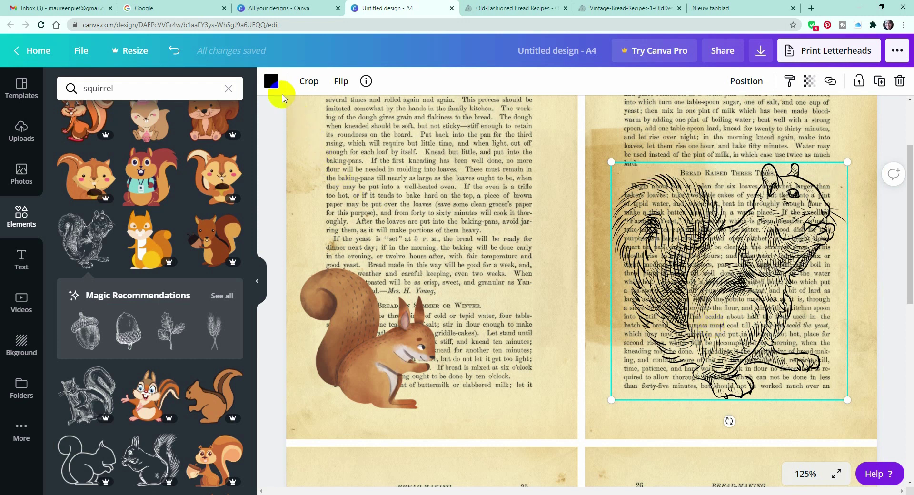
Recolour the line-art squirrel from a custom colour to dark brown #401F07.
click(271, 80)
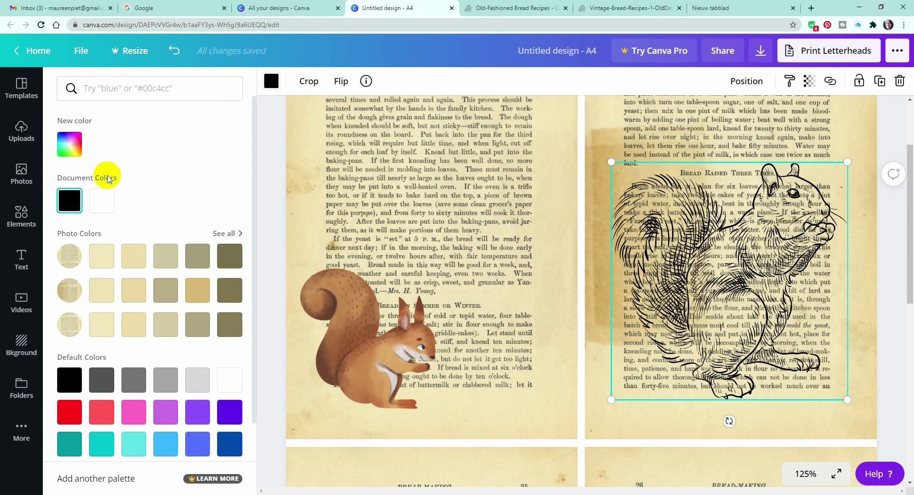
scroll(213, 381, down, 1)
scroll(214, 380, up, 1)
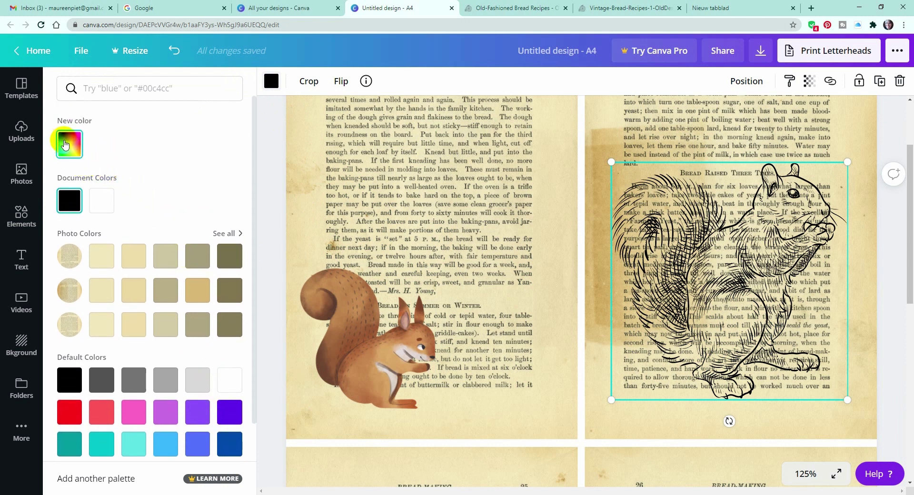
click(69, 145)
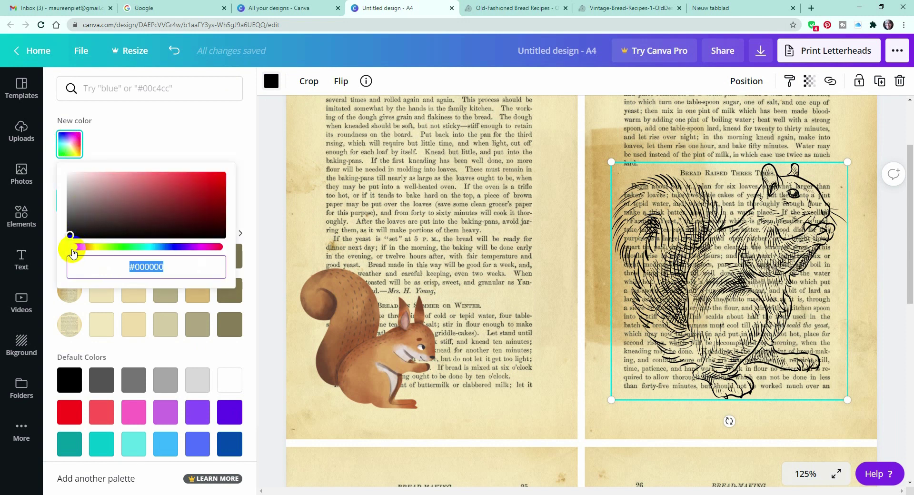
drag(75, 251, 84, 252)
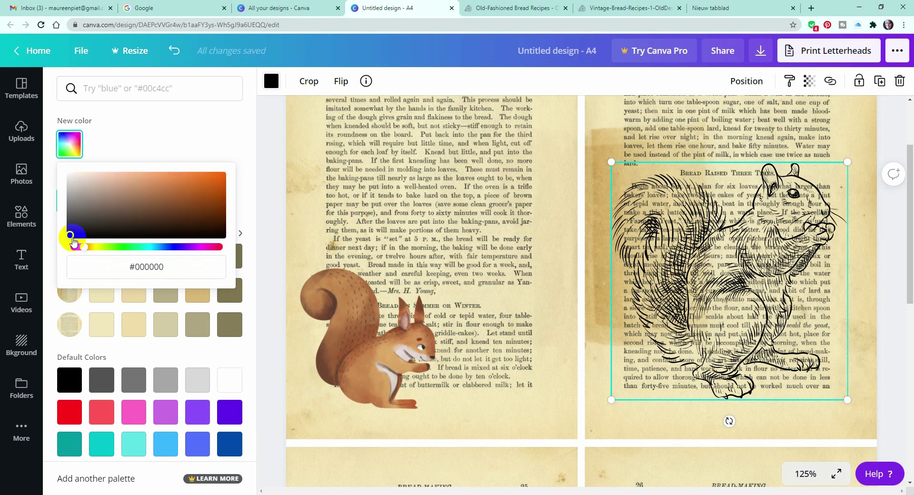
drag(70, 238, 209, 221)
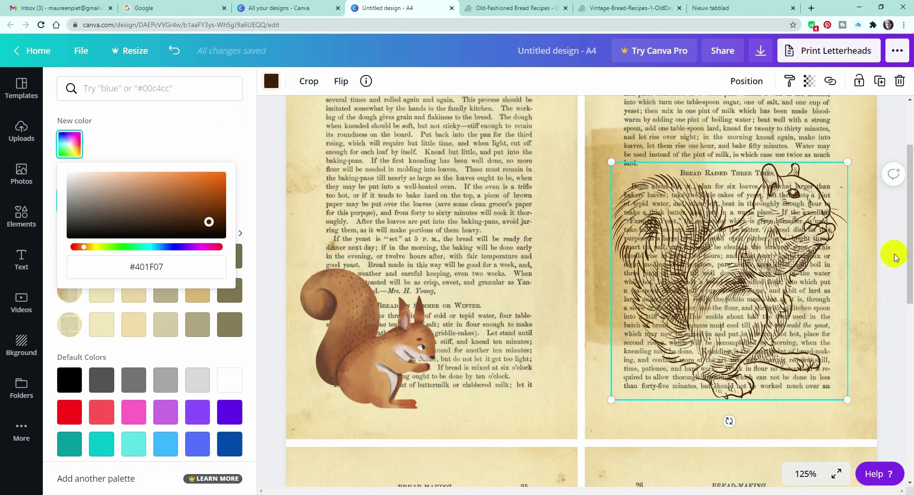
key(Escape)
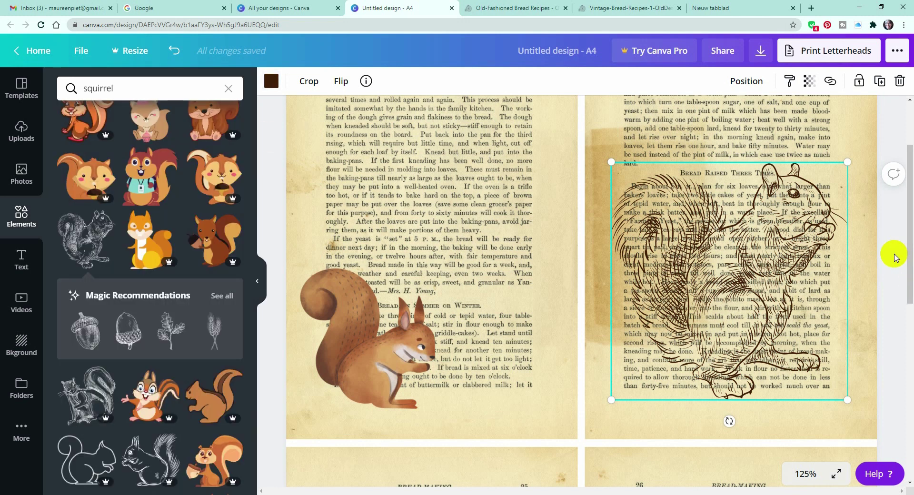
Nudge the line-art squirrel up and slightly to the right on the upper-right recipe page.
key(Escape)
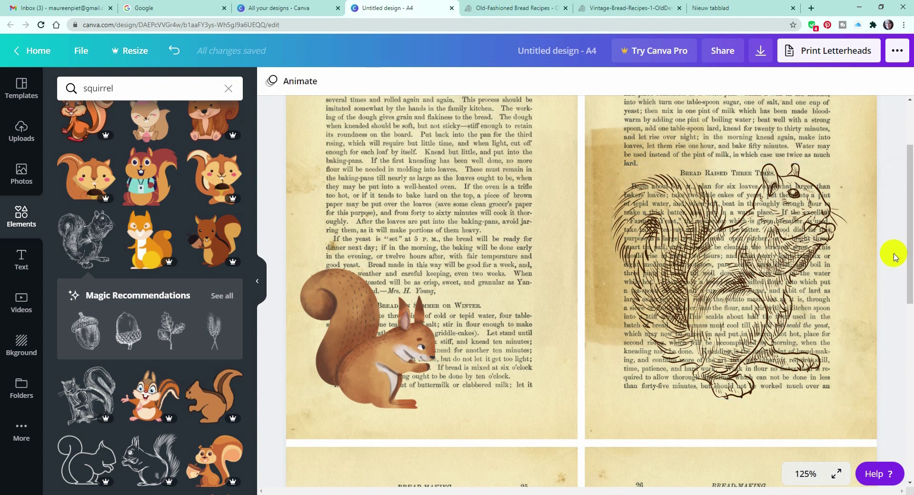
click(806, 473)
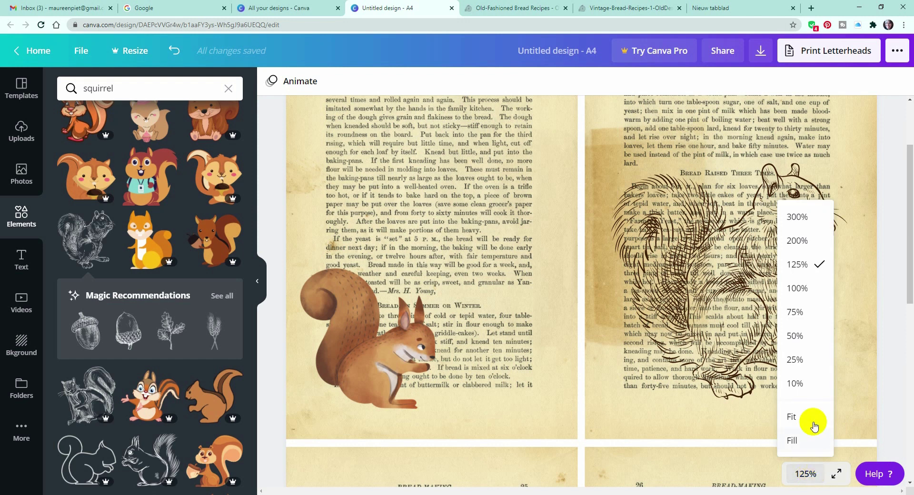
click(806, 311)
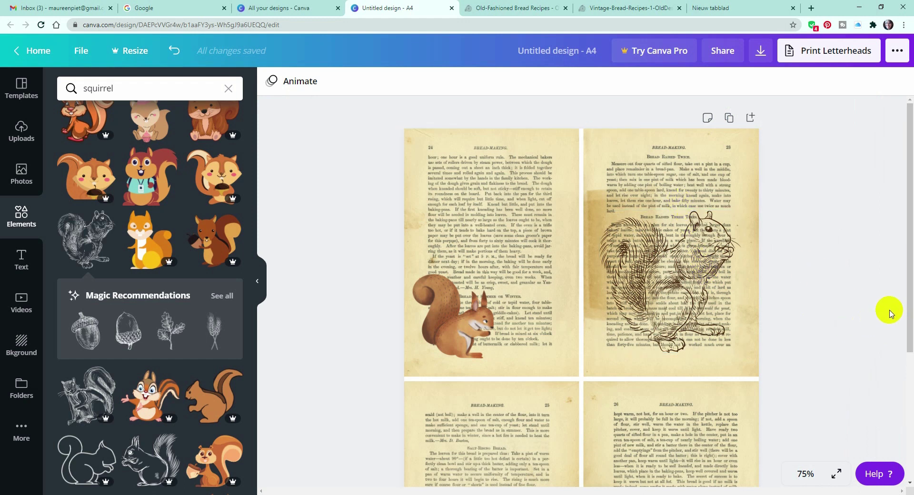
click(697, 263)
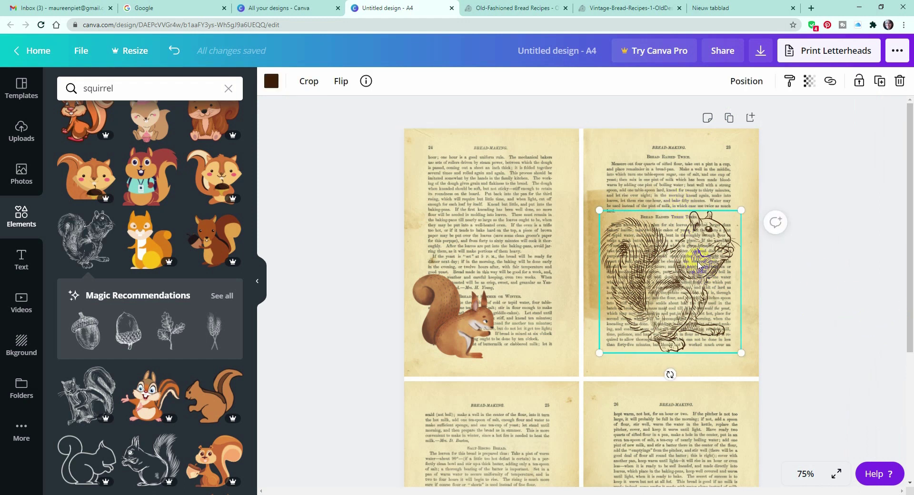
key(Up)
key(Up)
key(Up)
key(Up)
key(Up)
key(Up)
key(Up)
key(Up)
key(Up)
key(Up)
key(Up)
key(Up)
key(Up)
key(Up)
key(Up)
key(Up)
key(Up)
key(Up)
key(Up)
key(Right)
key(Right)
key(Right)
key(Right)
key(Right)
key(Right)
key(Right)
key(Left)
key(Left)
key(Left)
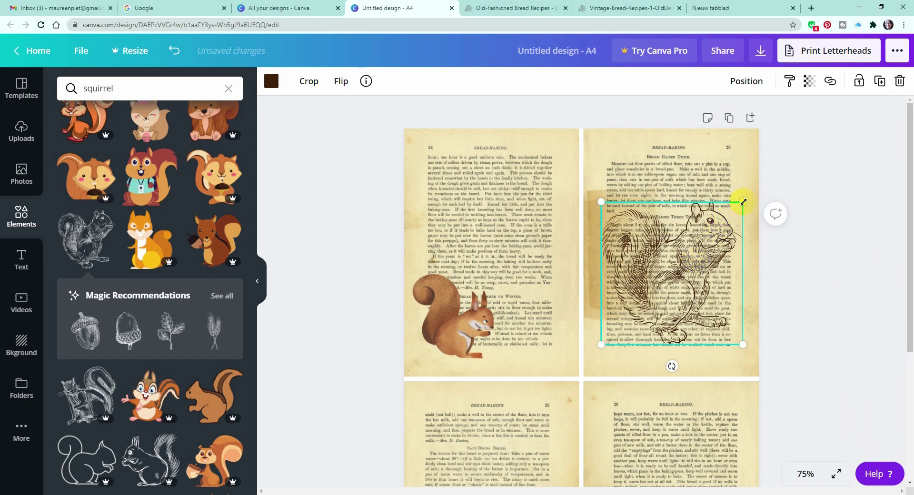
Shrink the line-art squirrel to about 6.4 wide by 6.5 high, centre it over the lower text of the upper-right page and deselect it.
mouse_move(743, 202)
mouse_down()
mouse_move(714, 239)
mouse_move(708, 233)
mouse_up()
drag(658, 298, 670, 291)
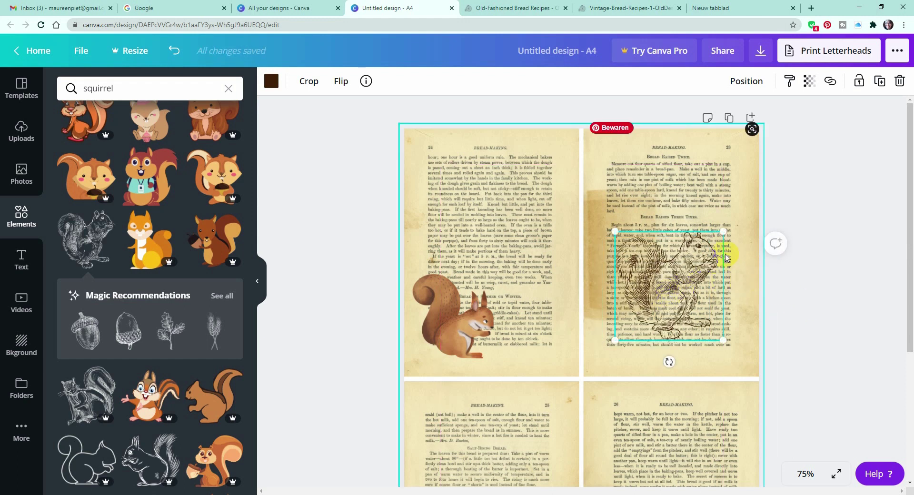
mouse_move(722, 231)
mouse_down()
mouse_move(757, 182)
mouse_move(730, 204)
mouse_move(723, 231)
mouse_up()
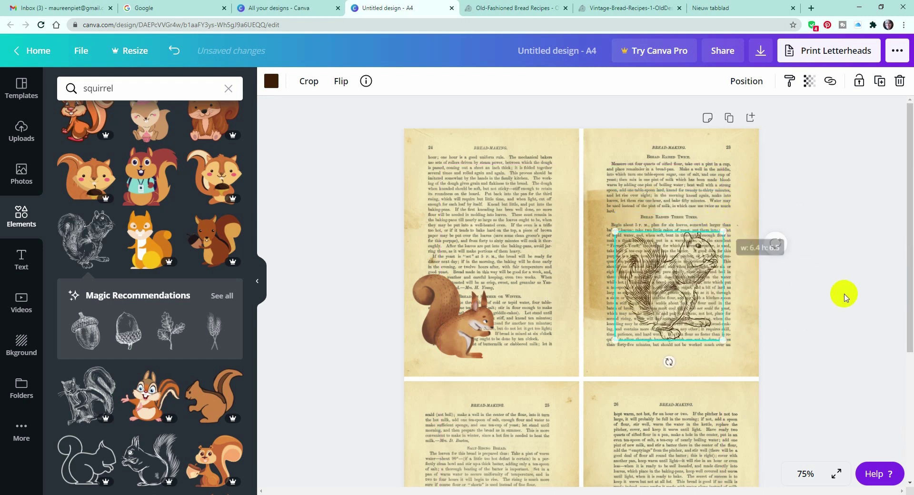
click(845, 303)
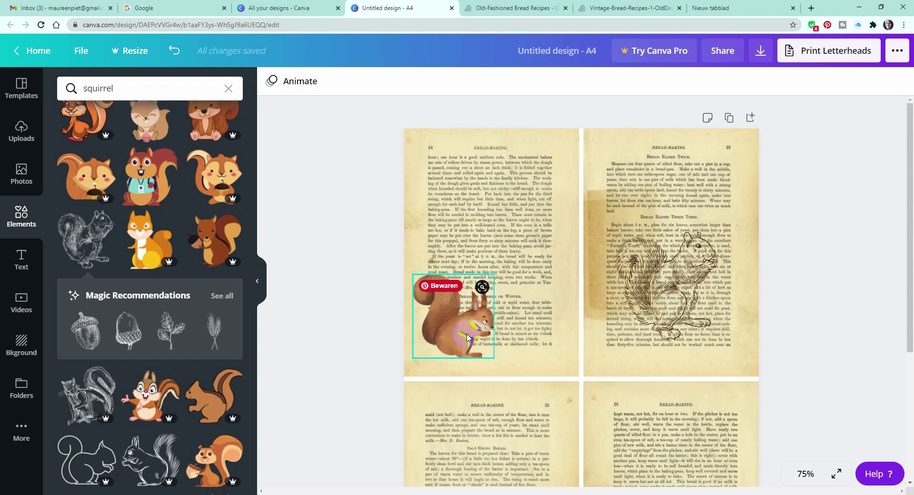
click(838, 306)
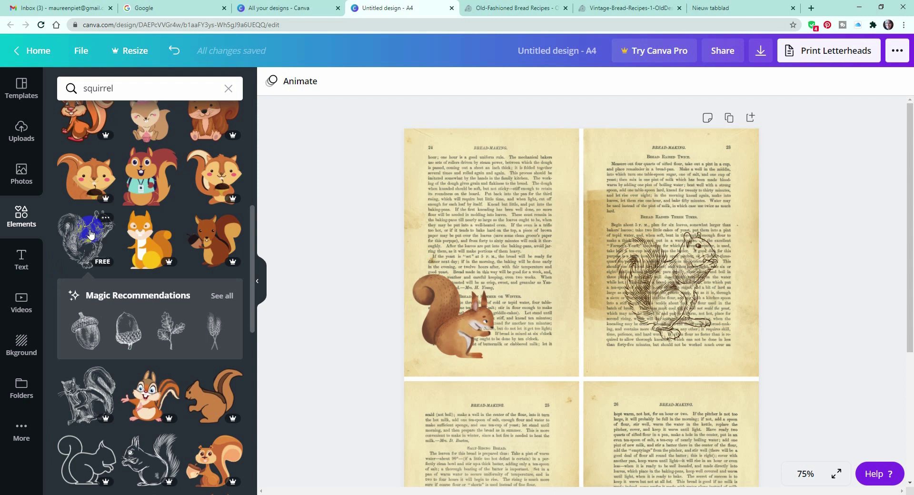
Browse all recommendations matching the line-art squirrel and add the free oak-leaf sprig and the capped acorn sketch to the page.
drag(191, 336, 167, 328)
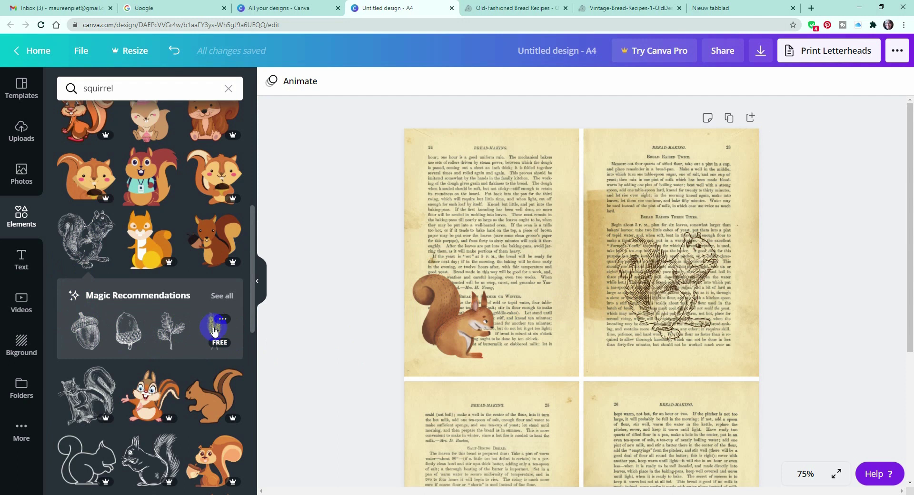
click(222, 296)
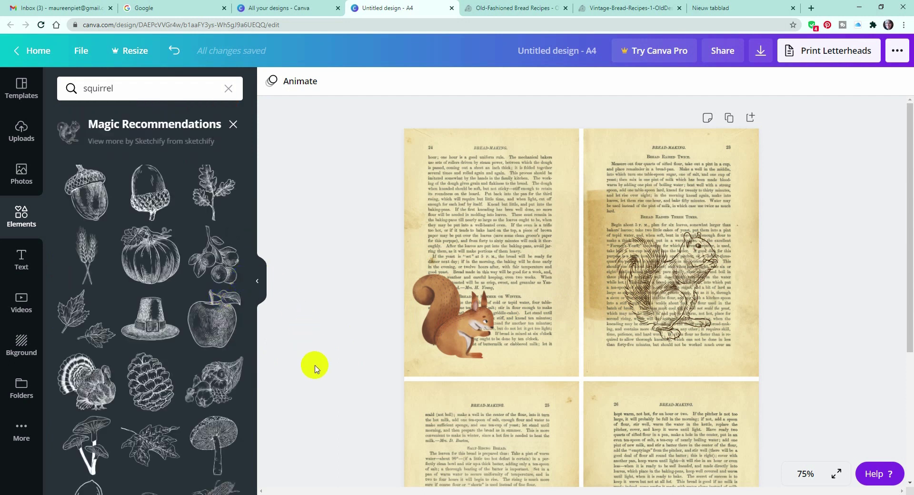
scroll(181, 355, down, 3)
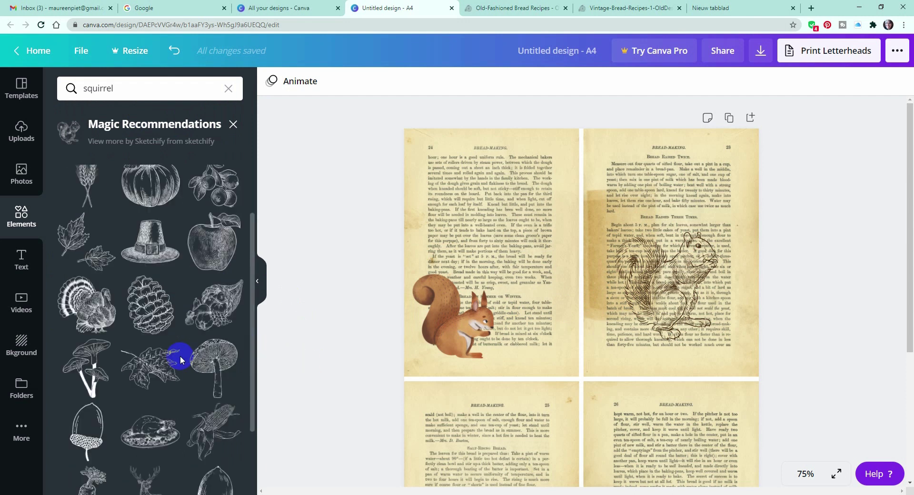
scroll(179, 357, down, 4)
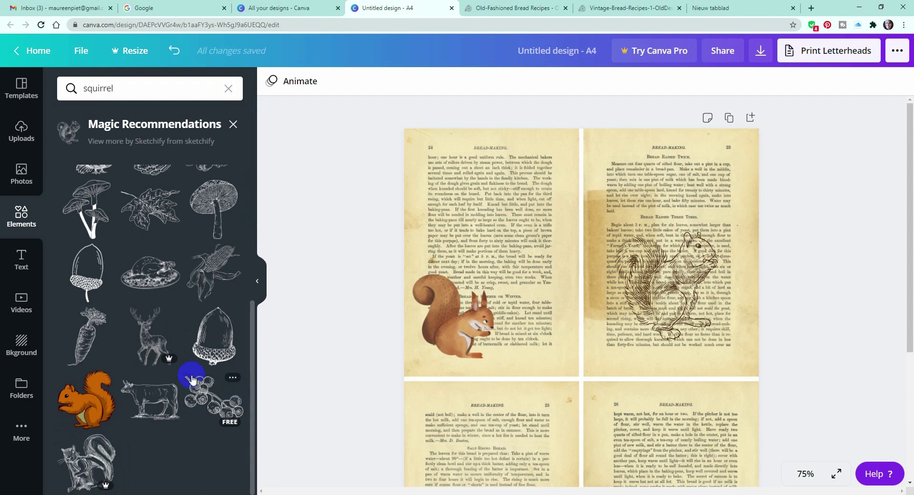
scroll(190, 345, up, 2)
scroll(189, 345, up, 1)
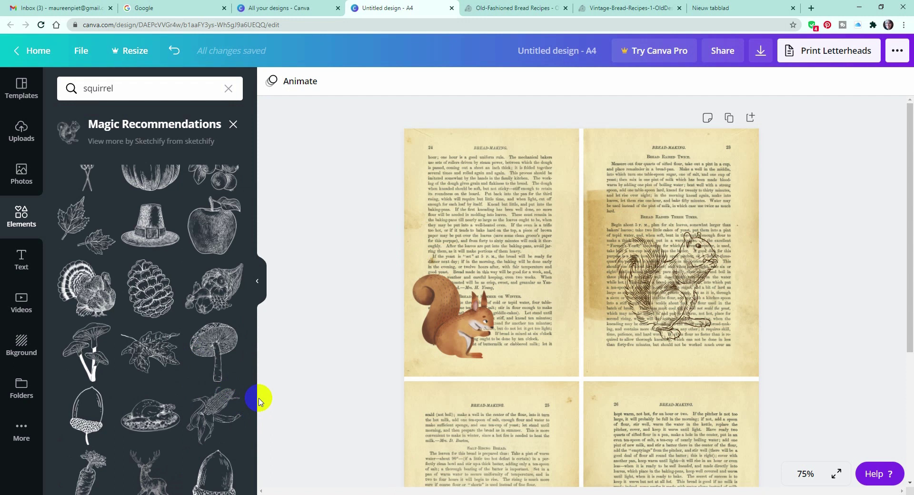
scroll(189, 367, up, 2)
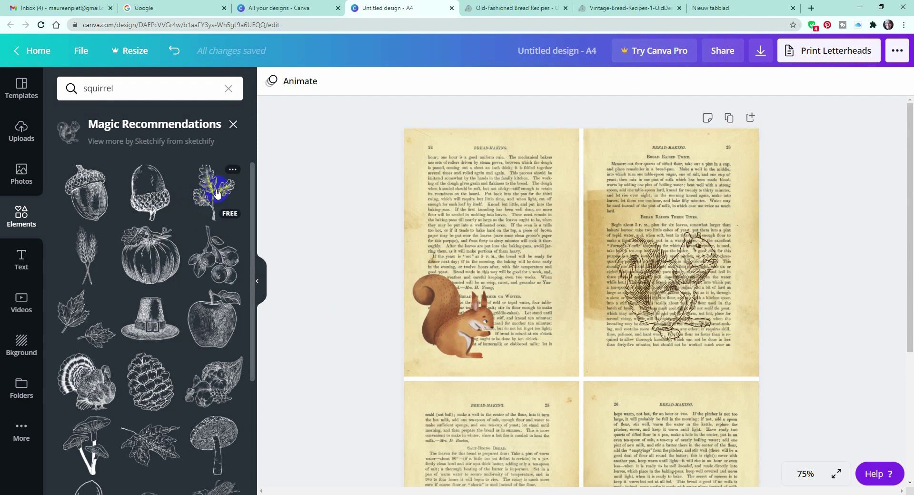
click(217, 192)
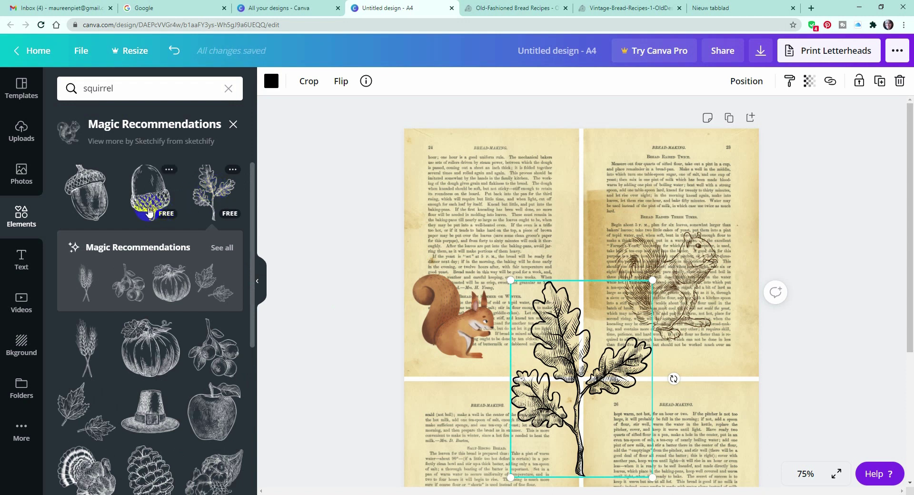
mouse_move(92, 206)
mouse_down()
mouse_move(627, 394)
mouse_move(742, 398)
mouse_move(736, 401)
mouse_up()
Move the oak-leaf sprig over the small brown squirrel, shrink it to about the squirrel's width and tilt it counter-clockwise.
mouse_move(575, 345)
mouse_down()
mouse_move(559, 350)
mouse_move(444, 214)
mouse_move(462, 244)
mouse_up()
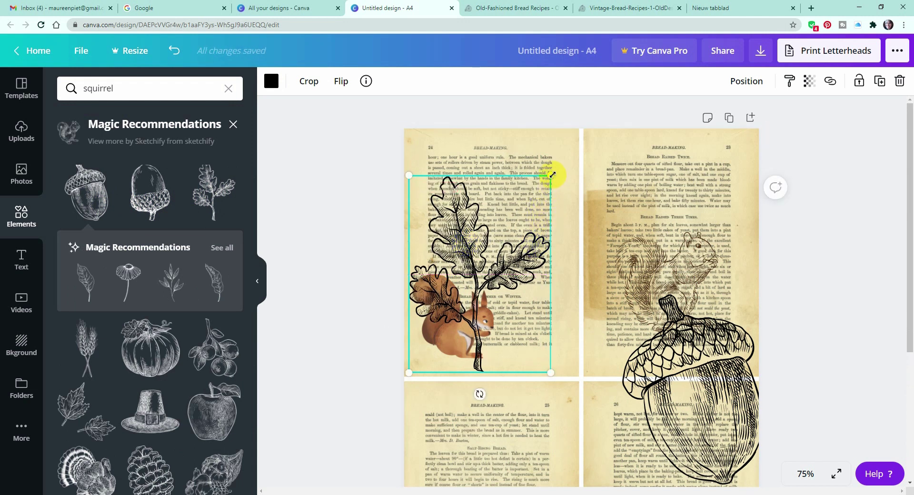
drag(551, 175, 492, 253)
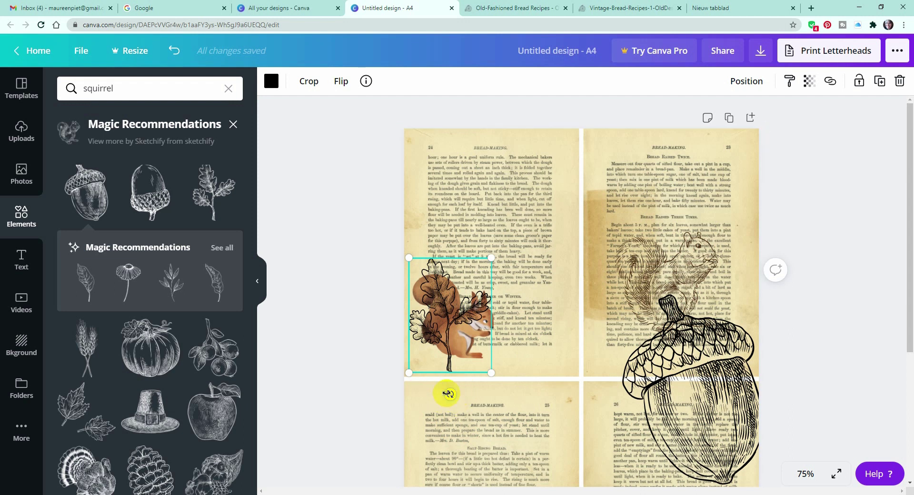
drag(450, 394, 482, 371)
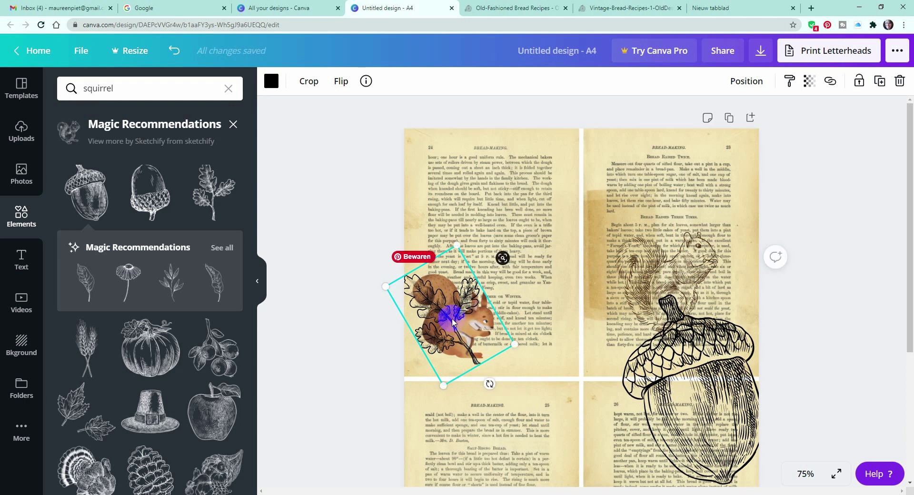
drag(452, 319, 459, 309)
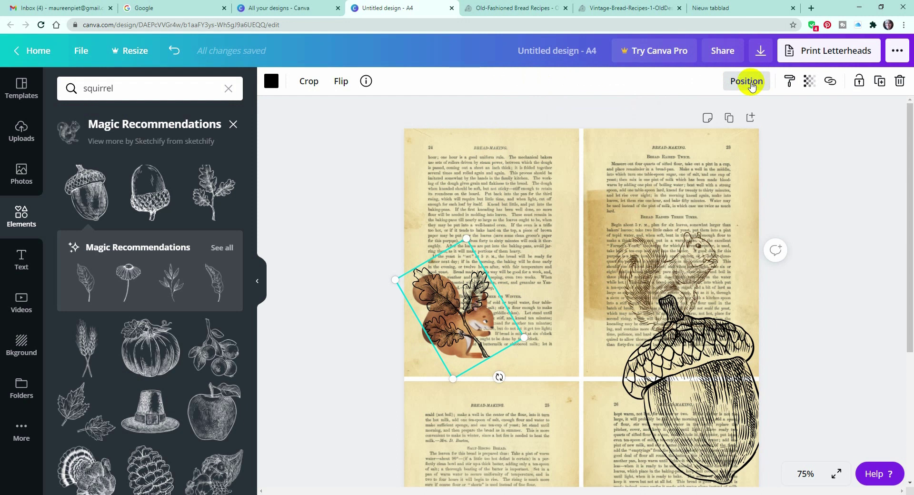
Send the oak-leaf sprig behind the brown squirrel, then raise it and turn it nearly upright so its leaves show above the squirrel.
click(750, 84)
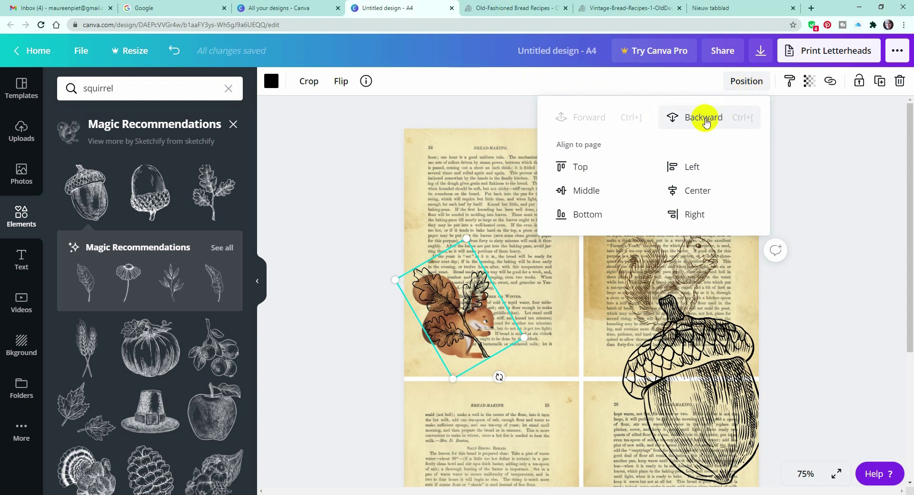
click(705, 123)
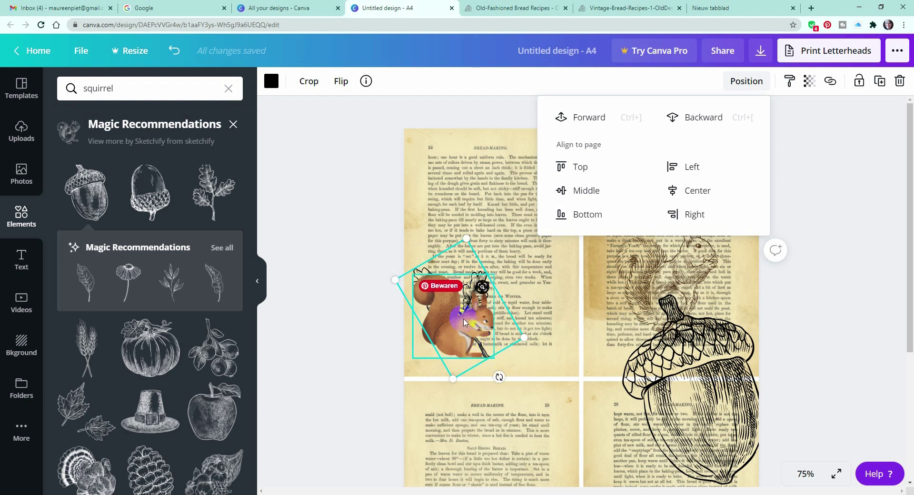
drag(422, 273, 417, 258)
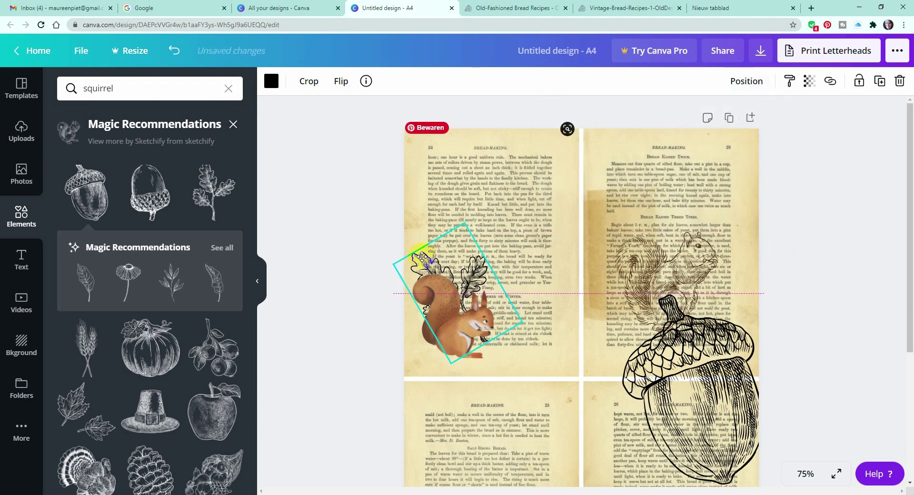
drag(496, 363, 466, 367)
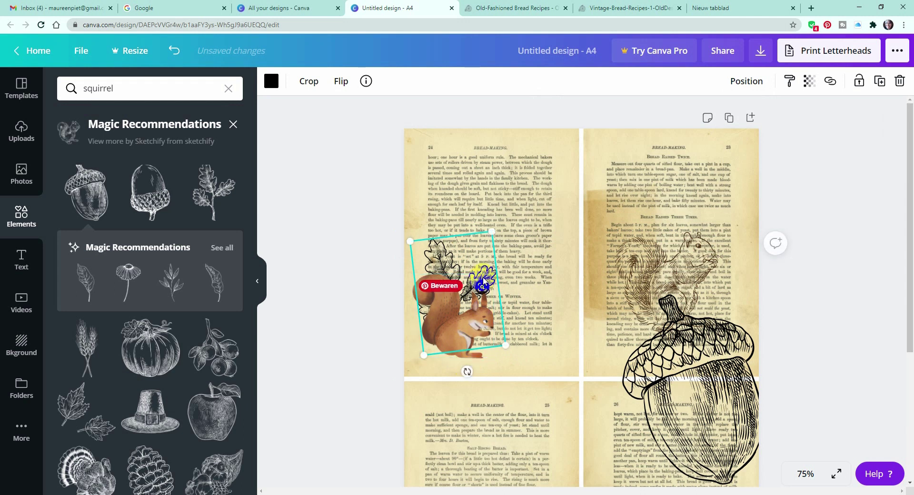
click(473, 285)
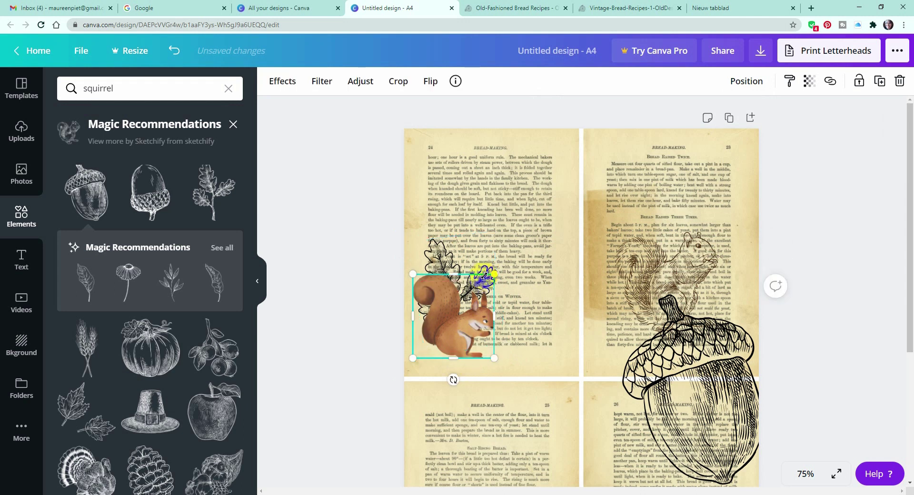
click(449, 255)
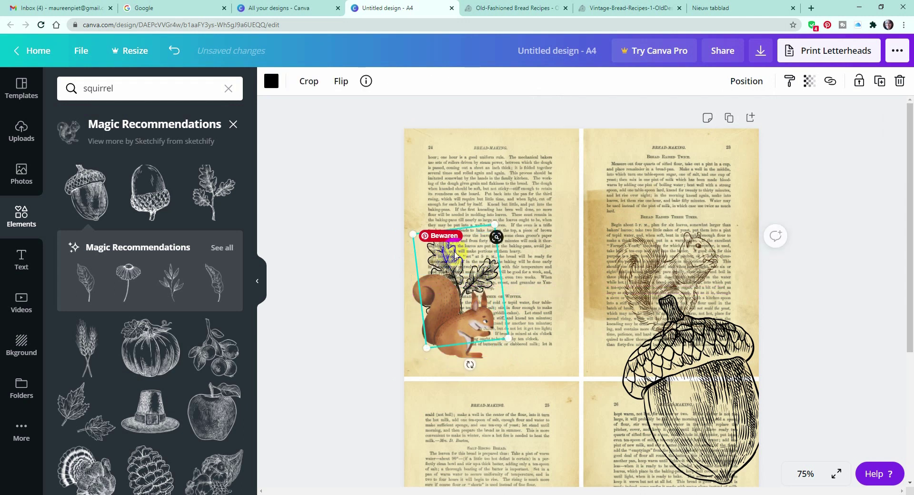
click(376, 230)
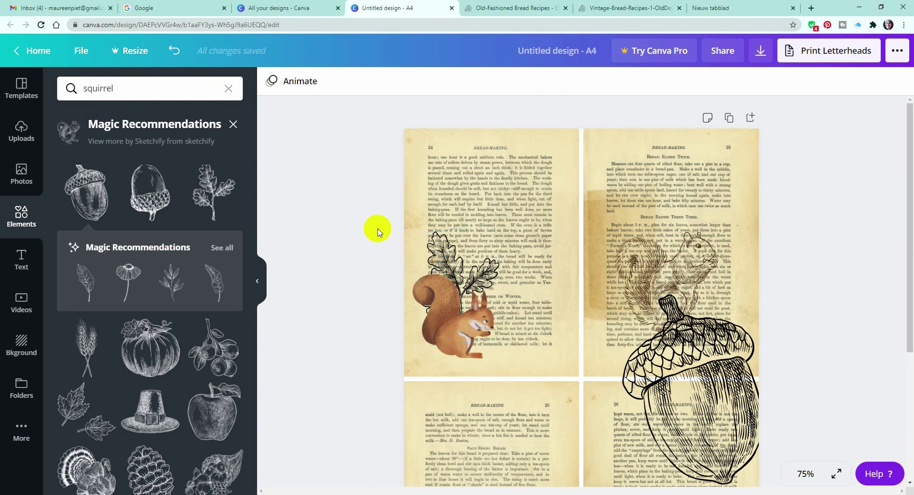
Recolour the oak-leaf sprig with the dark brown already used in the document.
click(804, 473)
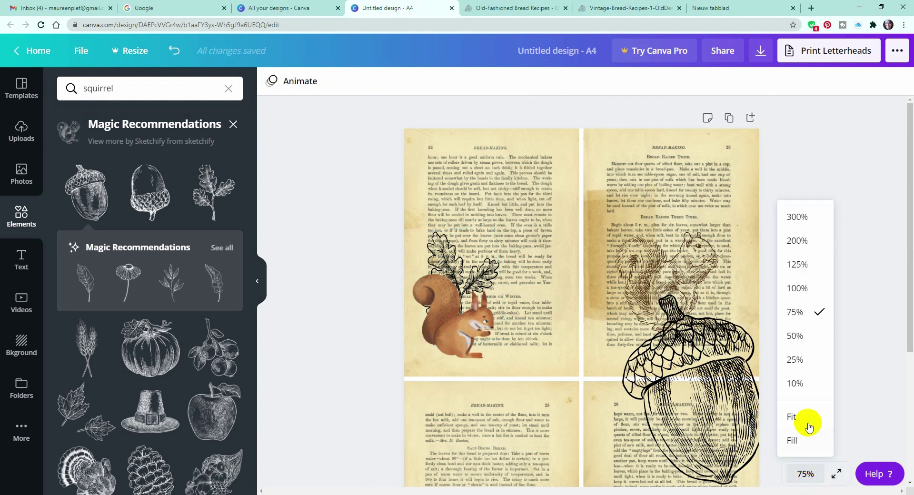
click(811, 295)
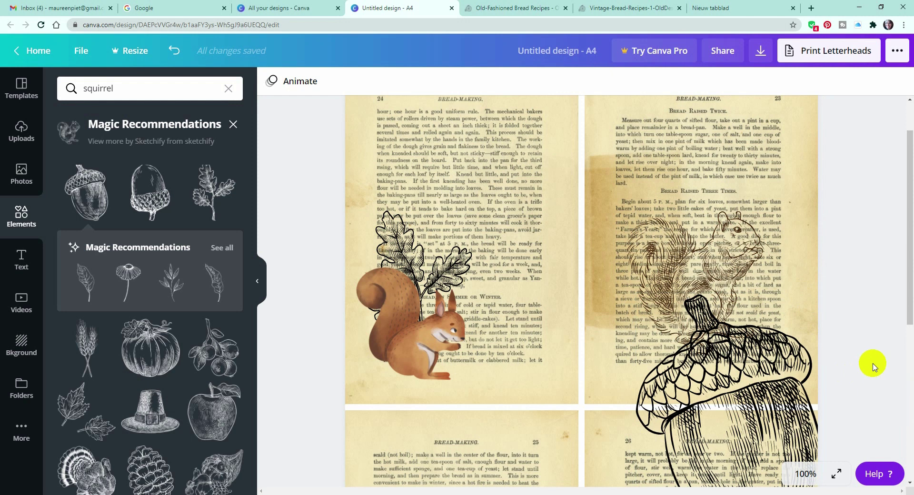
click(396, 246)
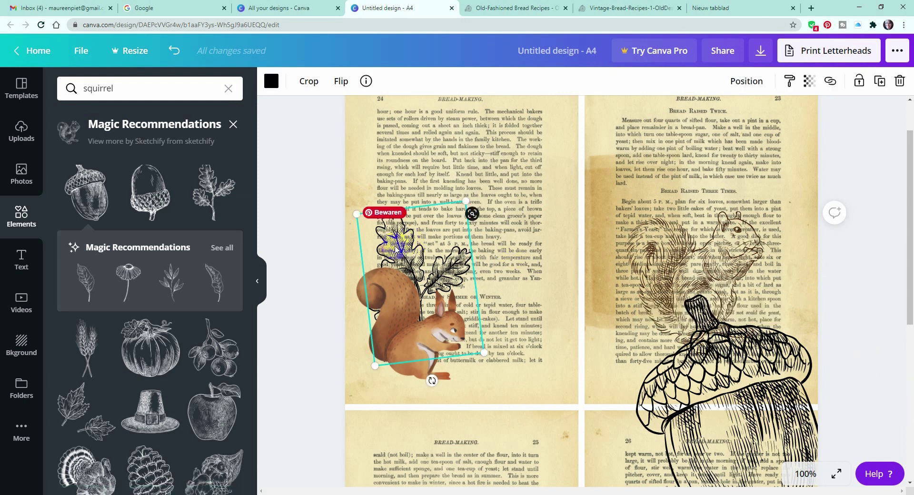
click(272, 86)
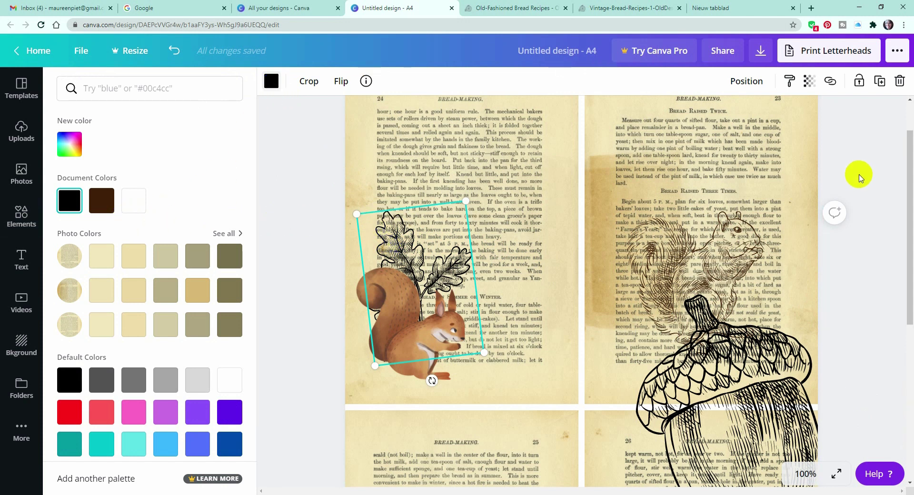
key(Escape)
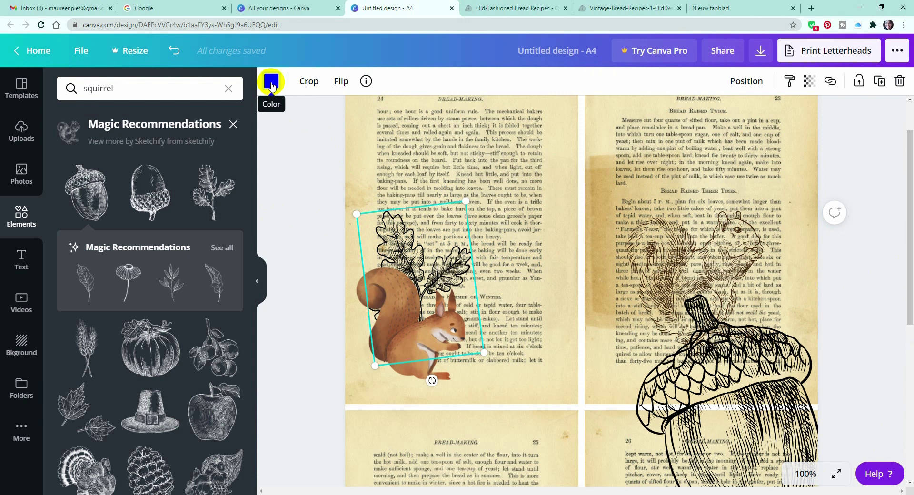
click(271, 84)
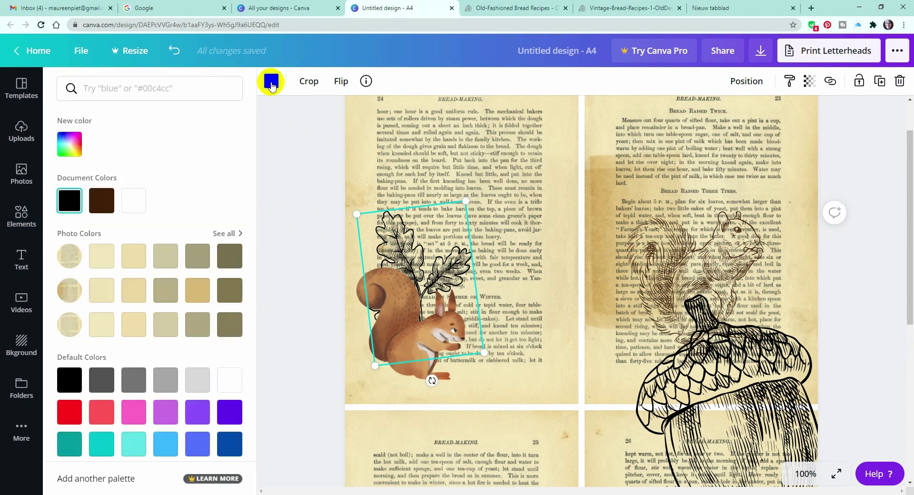
click(102, 200)
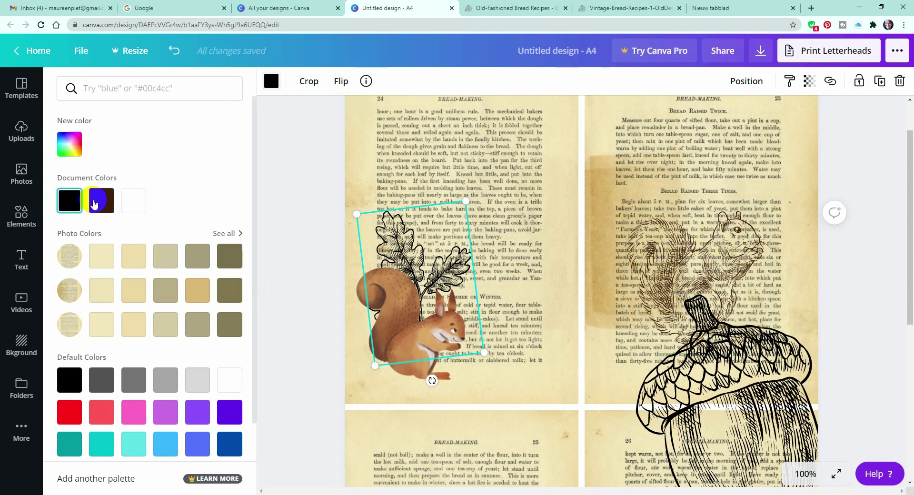
click(108, 202)
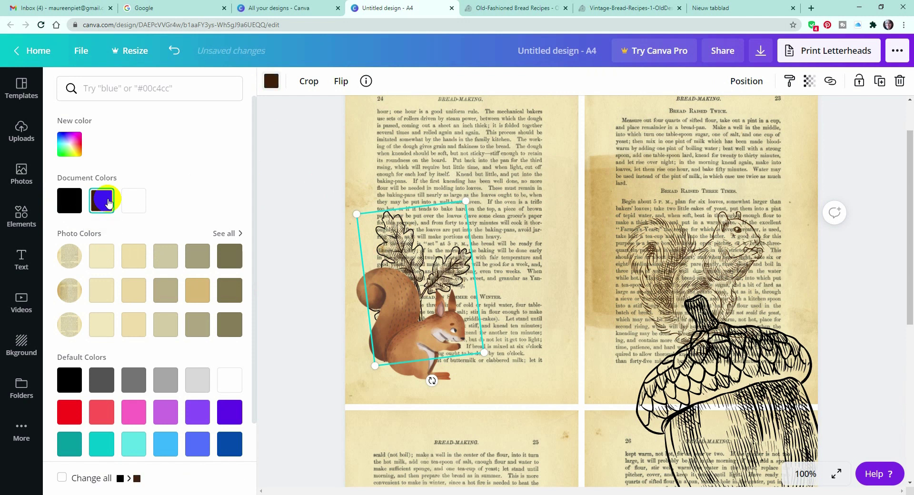
Move the capped acorn sketch to the brown squirrel, shrink it to a small nut and place it just below the squirrel's paws.
click(311, 165)
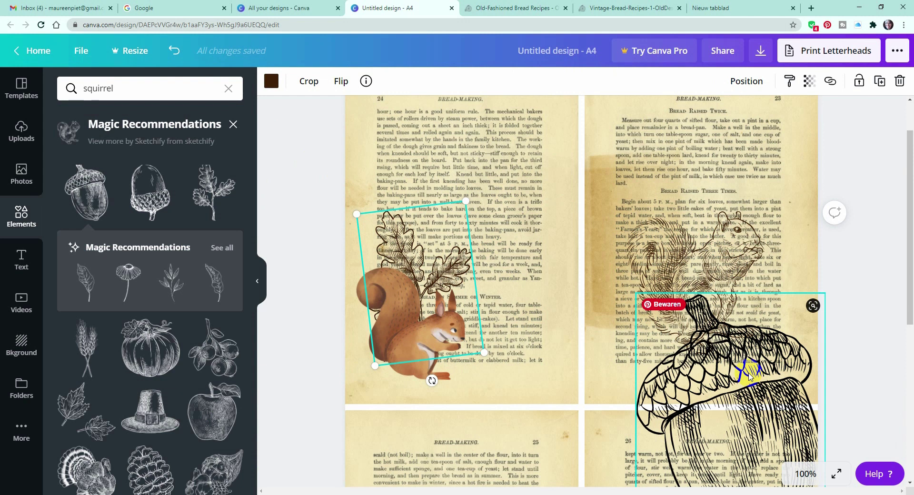
drag(747, 376, 490, 252)
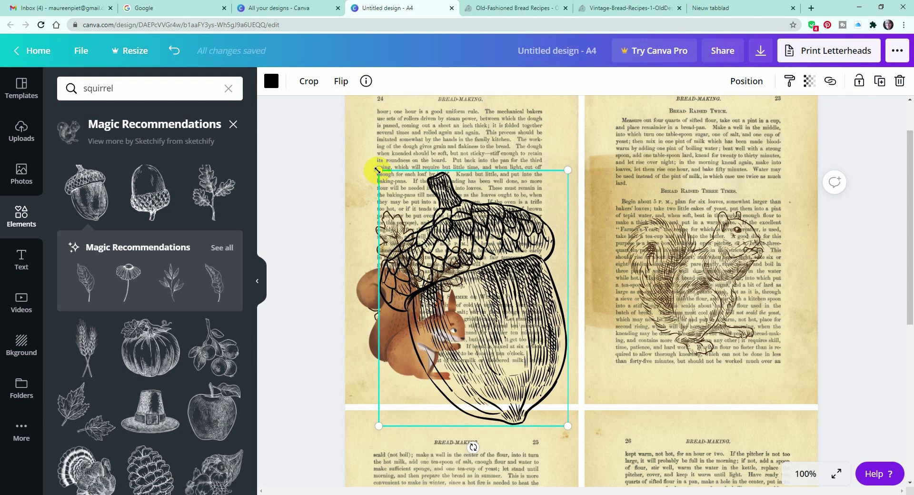
drag(378, 170, 483, 350)
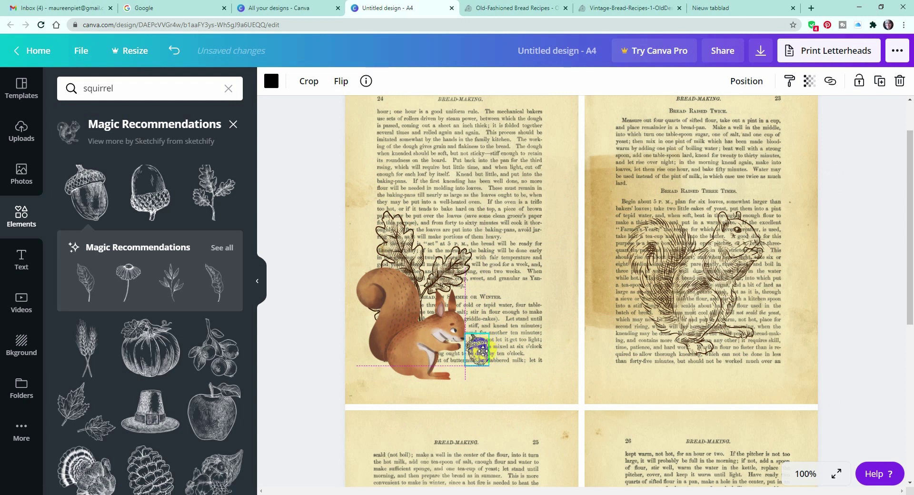
click(805, 474)
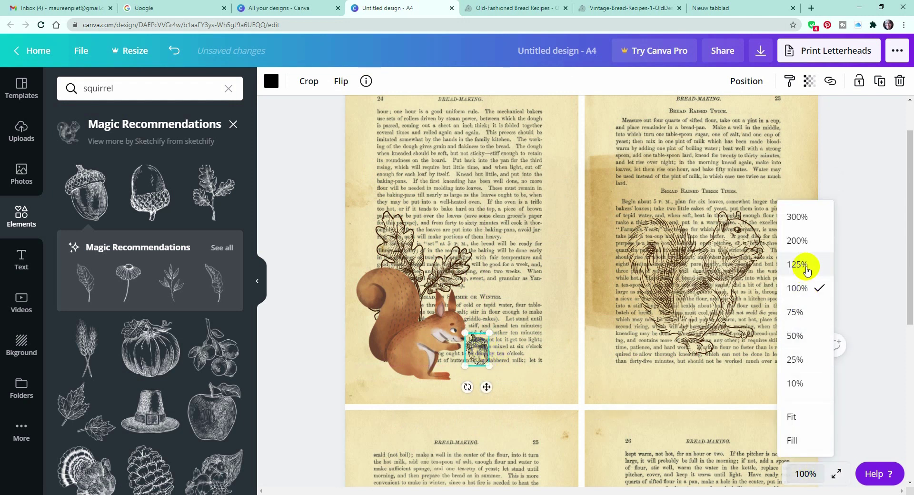
click(806, 270)
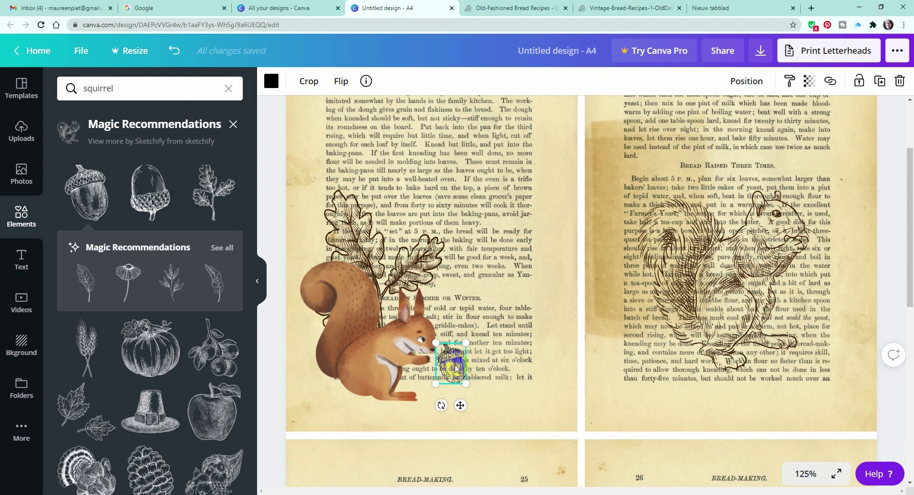
drag(452, 371, 443, 383)
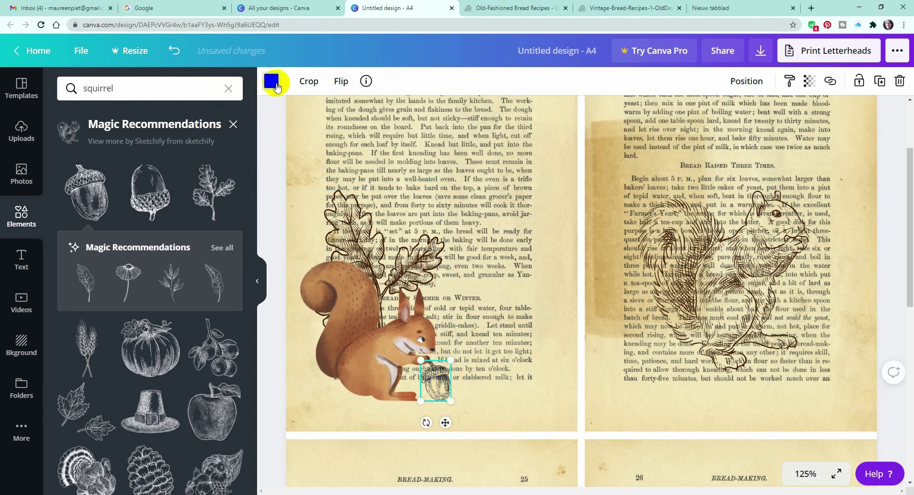
Recolour the small acorn with the dark brown already used in the document.
click(271, 81)
click(108, 202)
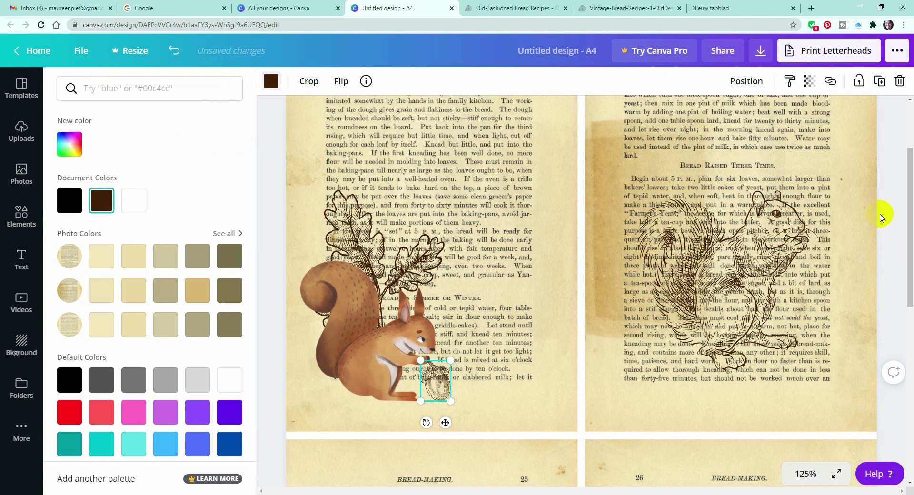
click(892, 209)
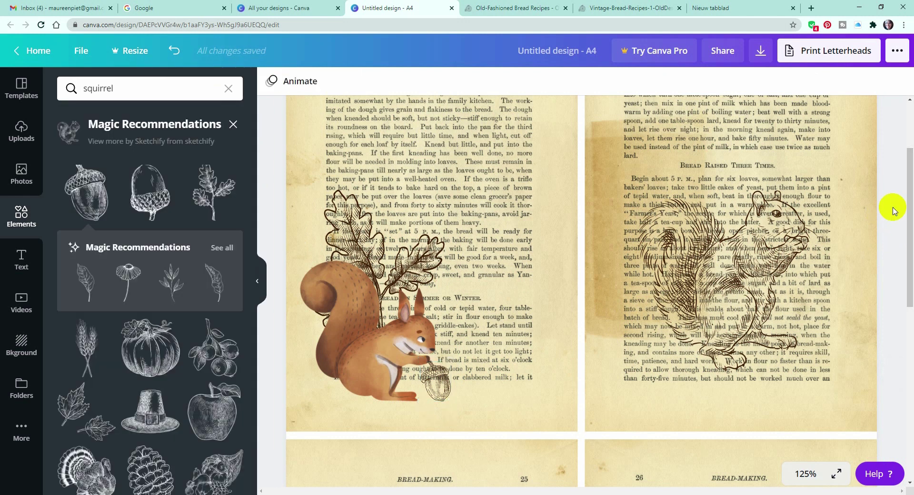
Nudge the acorn closer to the squirrel's paws, send it one layer backward and check the placement up close at 200%.
click(436, 386)
drag(439, 391, 434, 385)
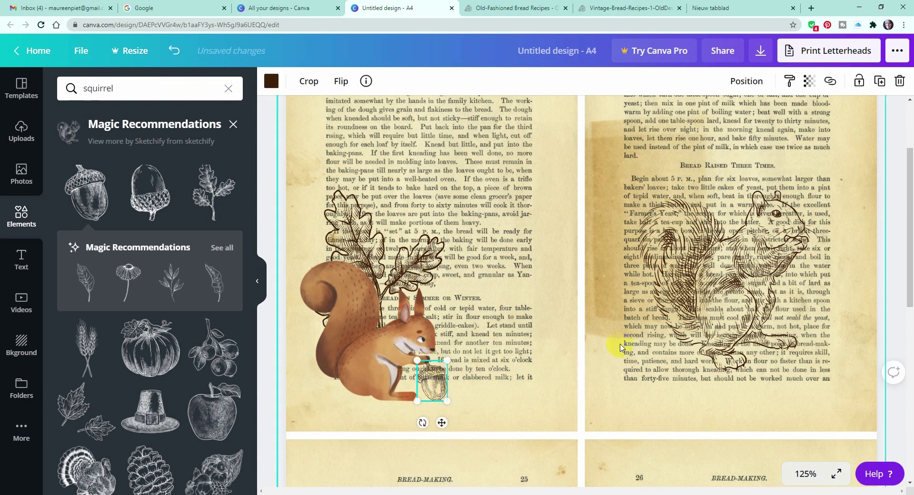
click(750, 81)
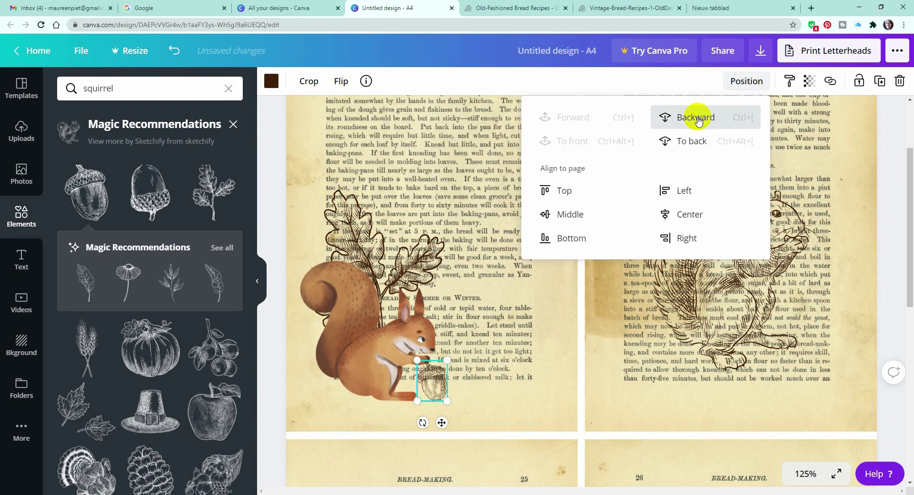
click(697, 119)
click(892, 133)
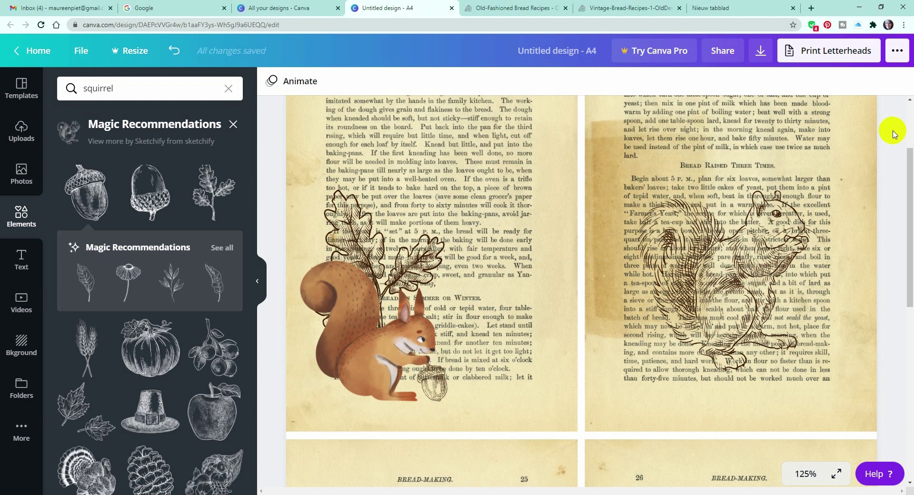
click(804, 473)
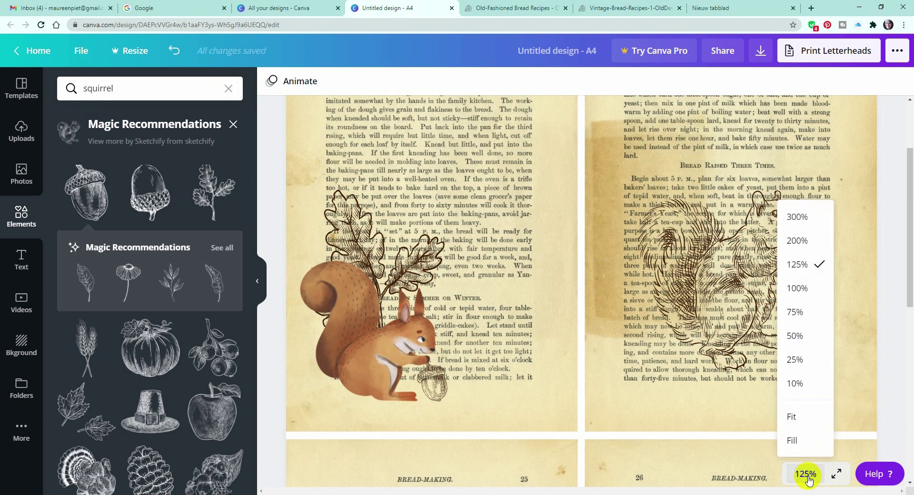
click(815, 242)
drag(662, 490, 563, 492)
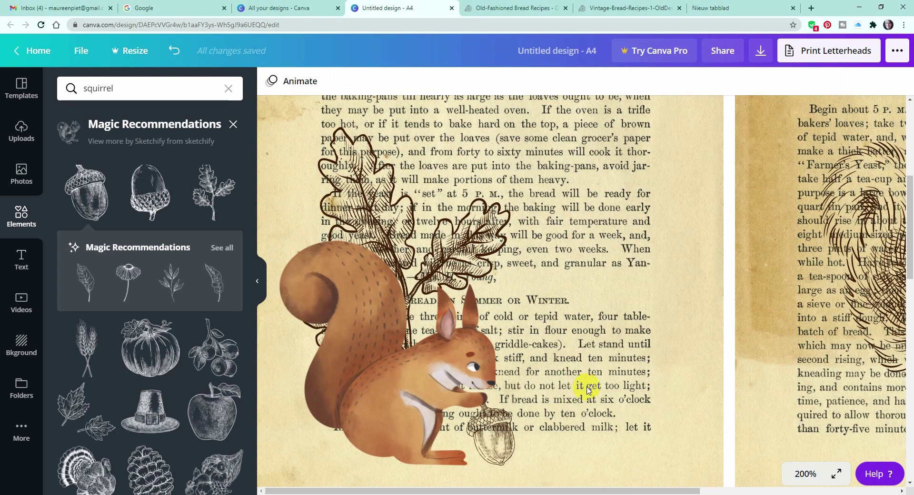
click(805, 474)
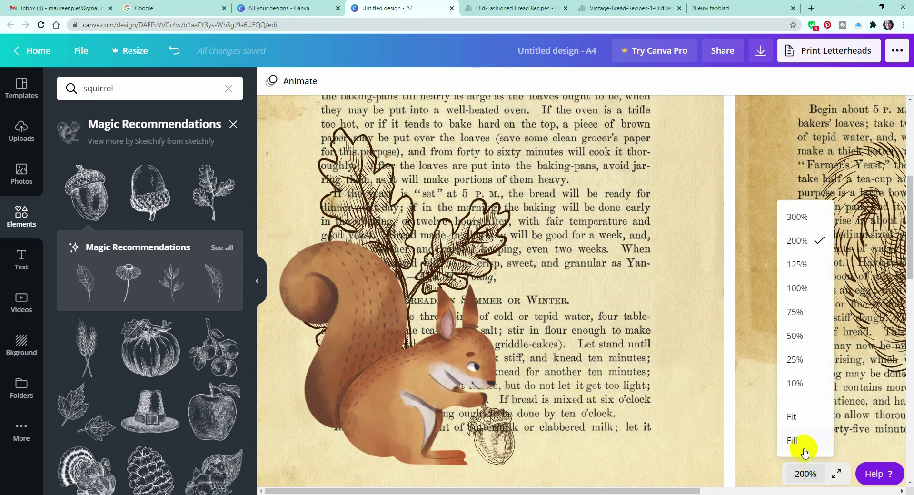
click(804, 417)
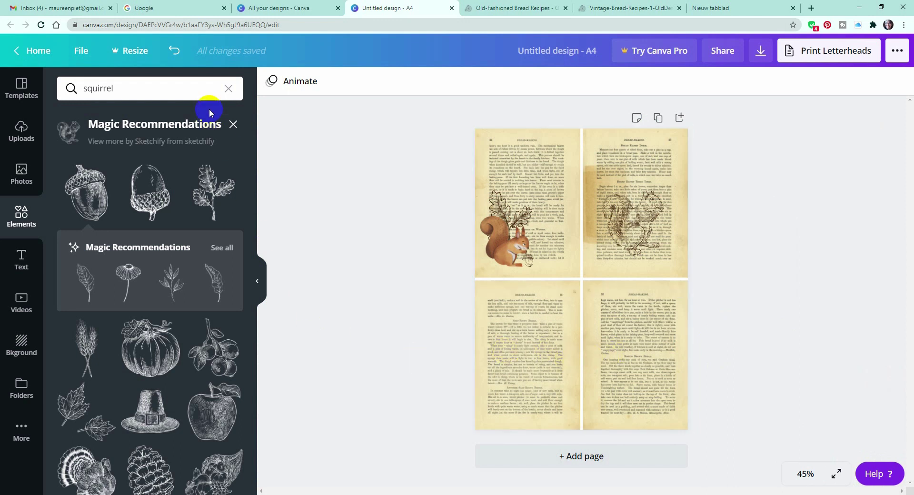
Replace the squirrel search with a search of the elements for "snowflake".
click(228, 90)
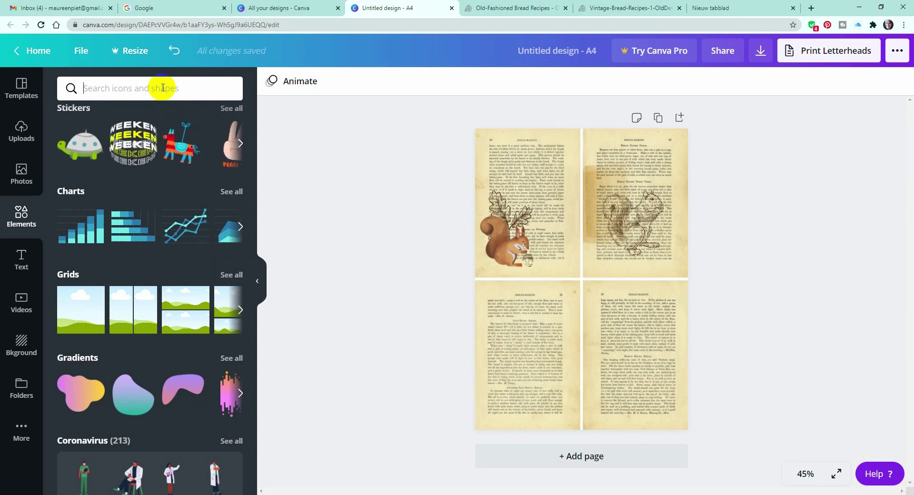
text(snow)
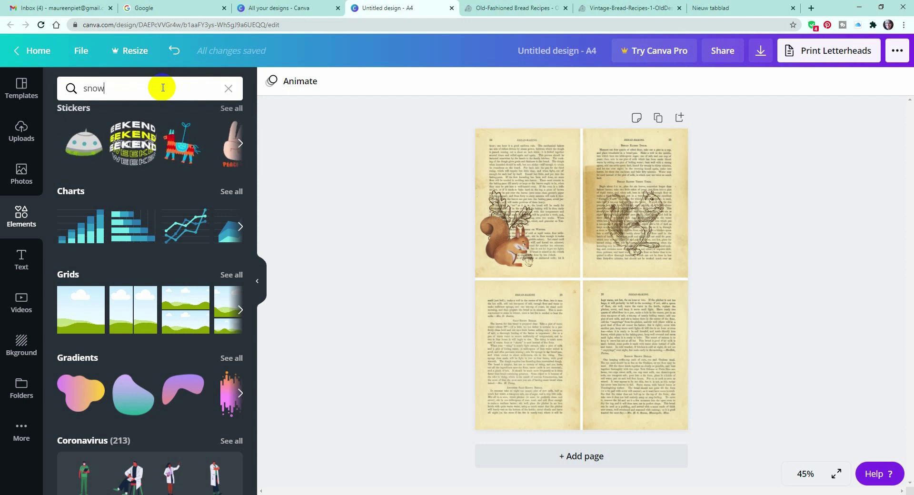
text(flake)
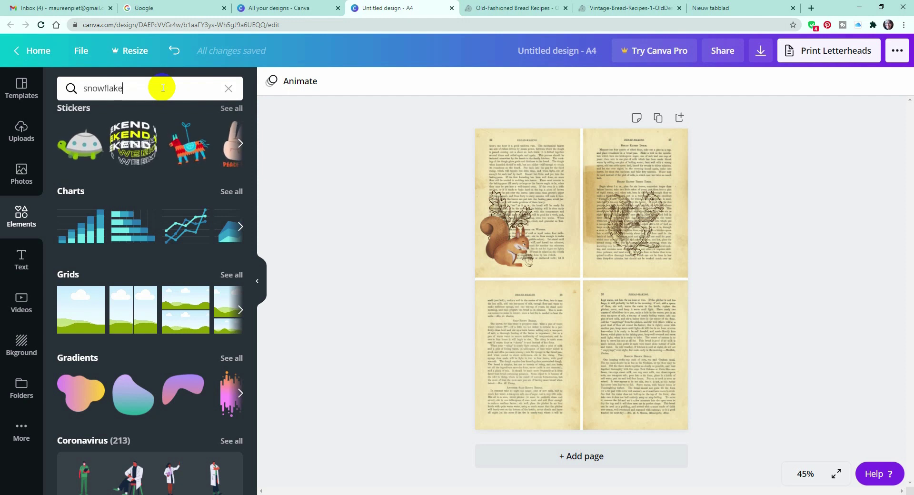
key(Return)
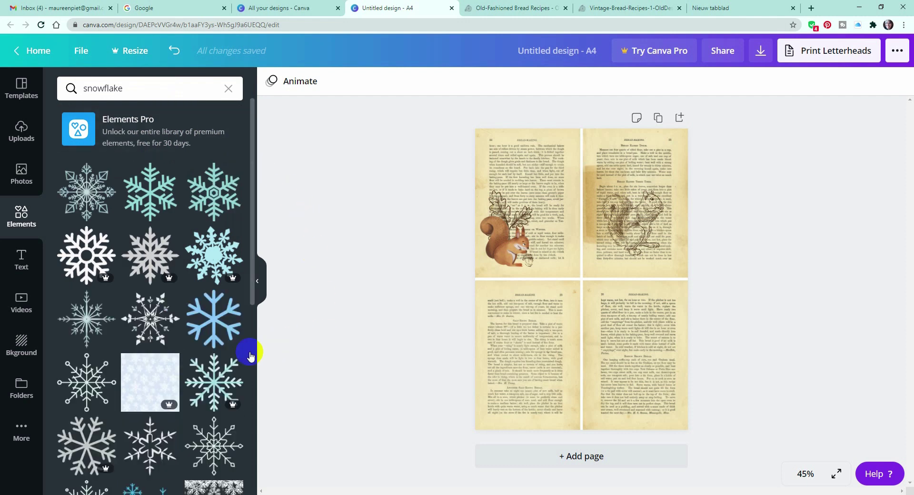
Find the free graphic of scattered tiny snowflakes, add it and place it over the lower-left recipe page's text.
scroll(190, 328, down, 1)
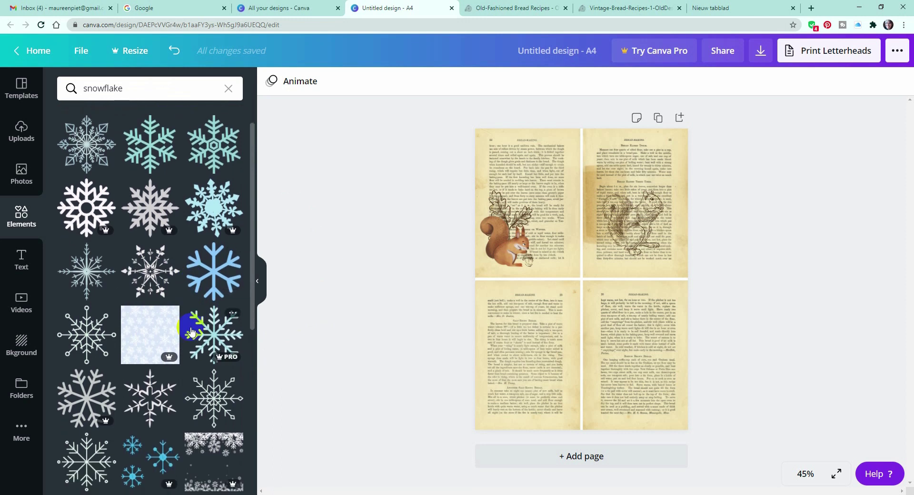
scroll(192, 332, down, 1)
scroll(192, 332, up, 2)
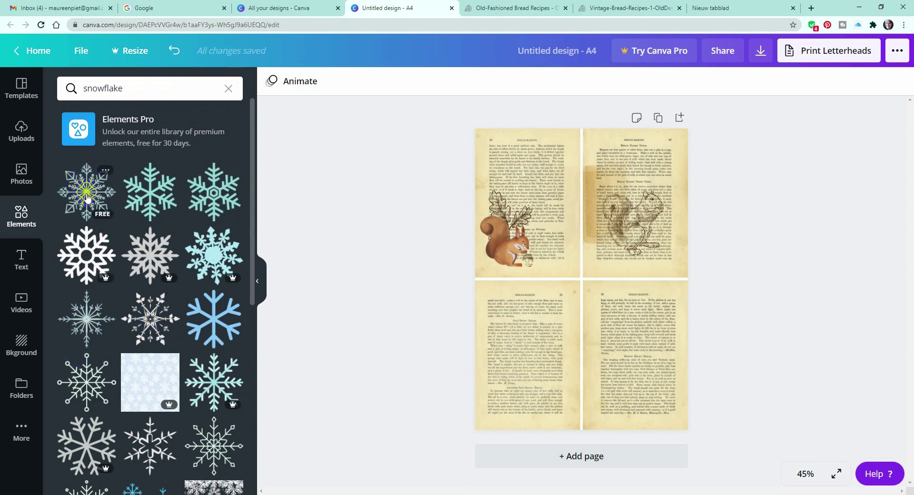
scroll(174, 393, down, 3)
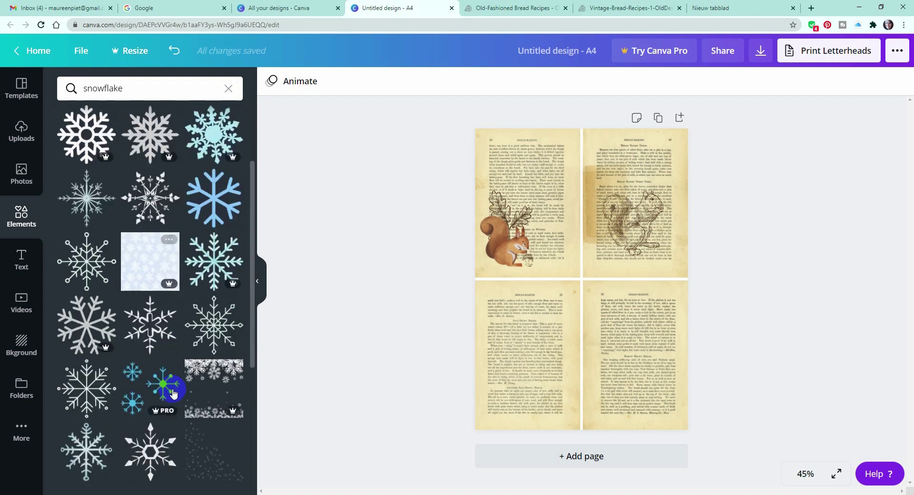
scroll(174, 388, down, 3)
scroll(197, 347, down, 3)
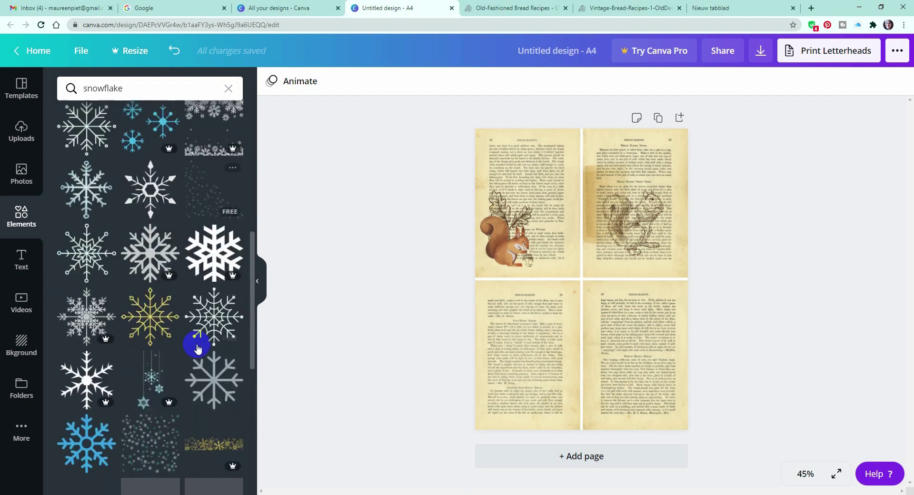
scroll(198, 348, down, 1)
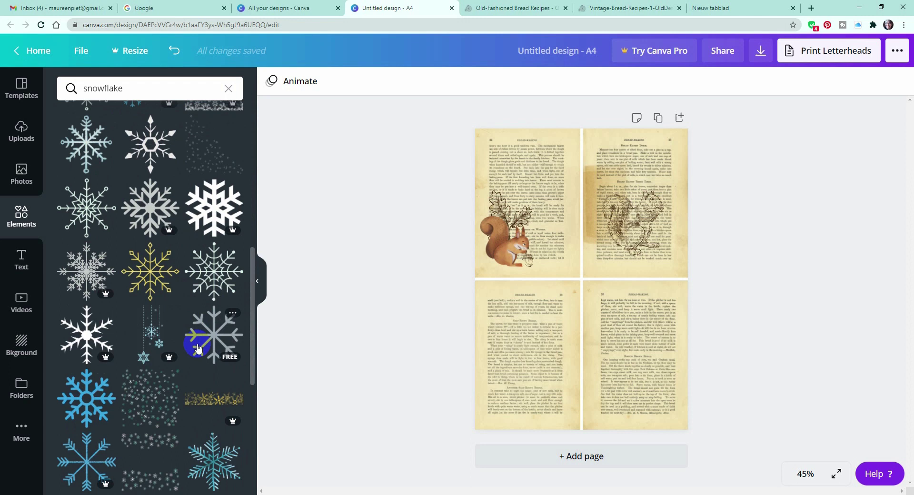
scroll(197, 349, down, 10)
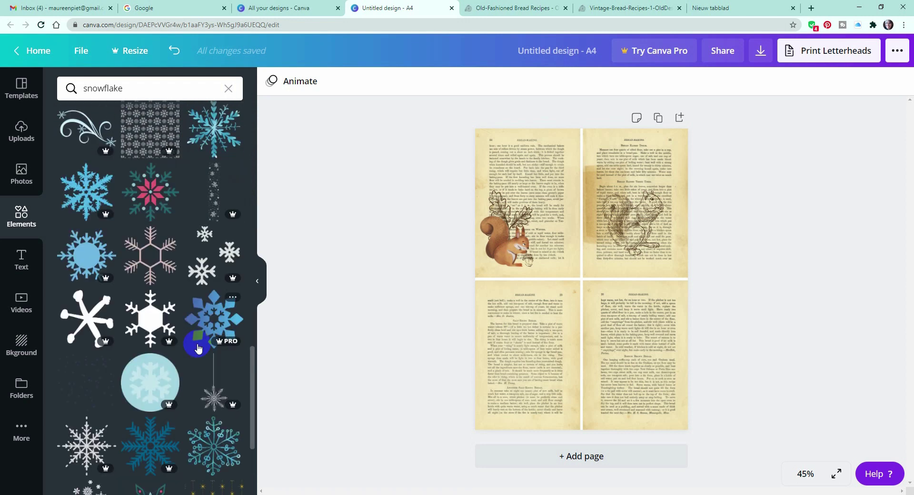
scroll(198, 348, down, 5)
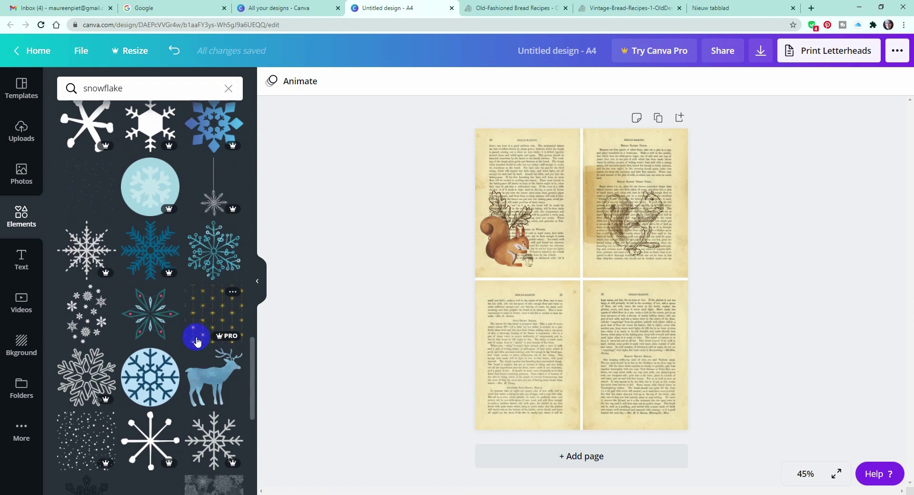
scroll(197, 342, down, 2)
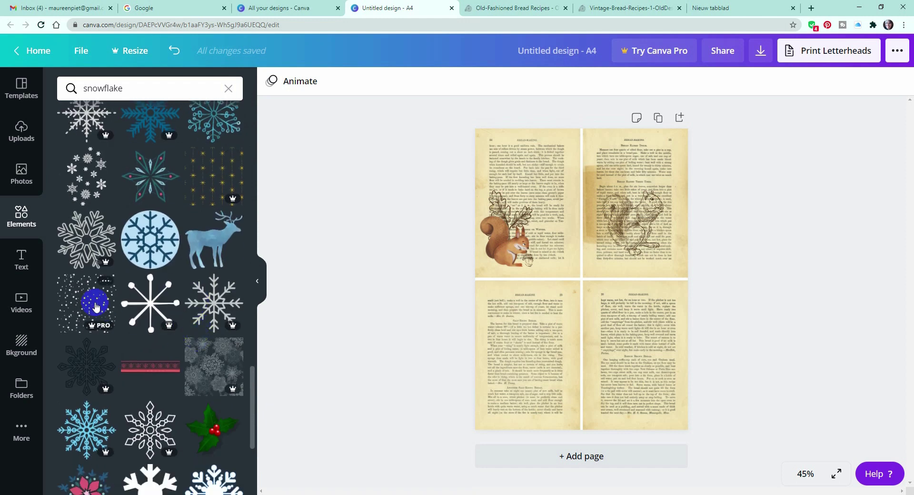
scroll(173, 349, up, 5)
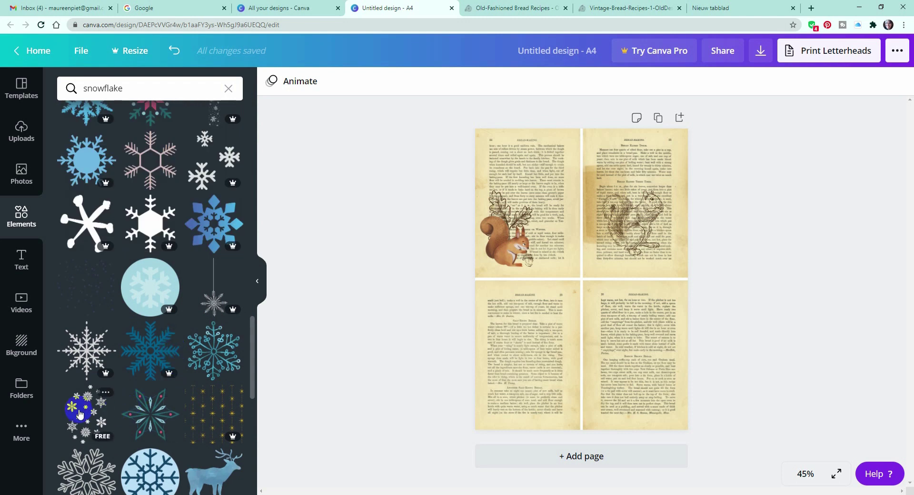
scroll(149, 401, up, 5)
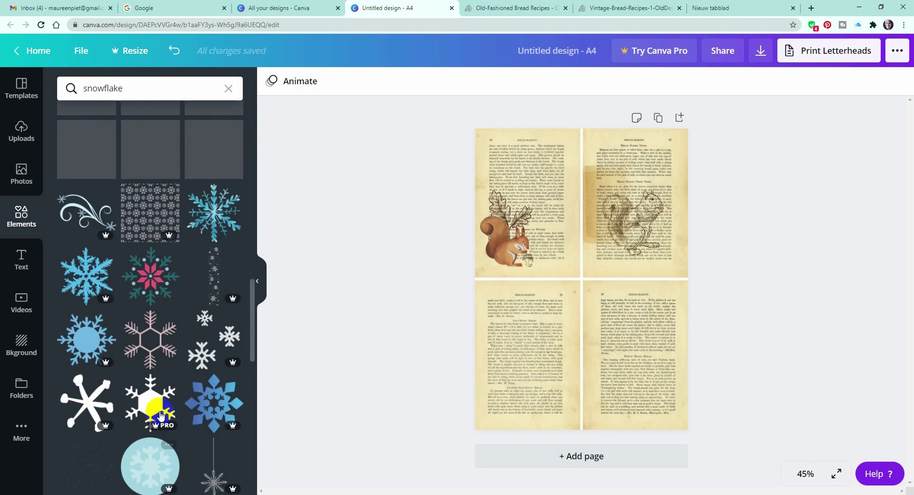
scroll(182, 352, up, 4)
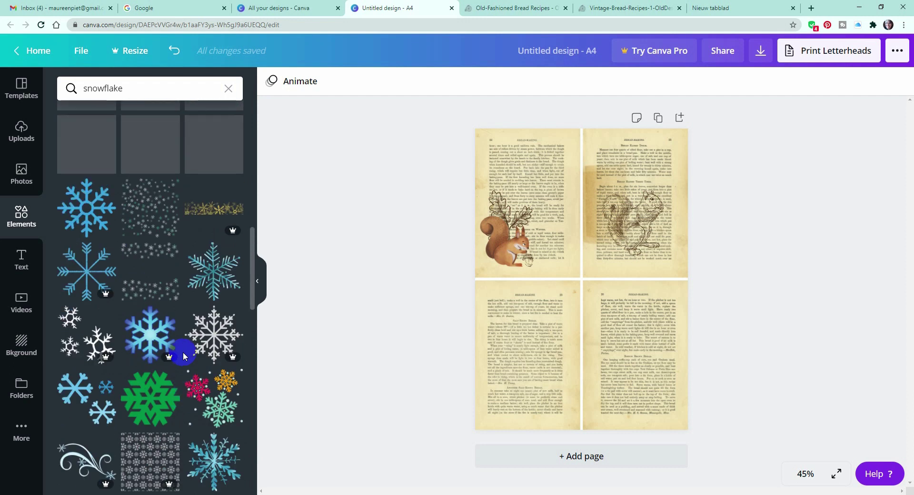
scroll(183, 355, up, 3)
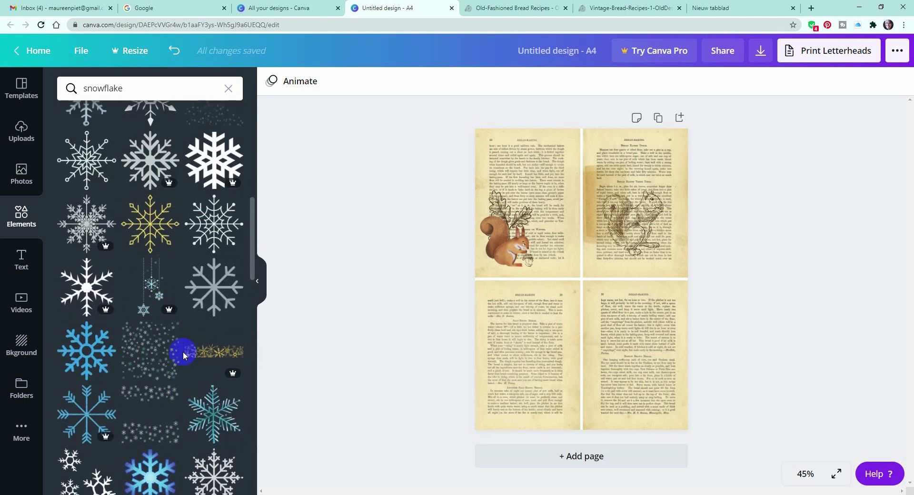
click(142, 354)
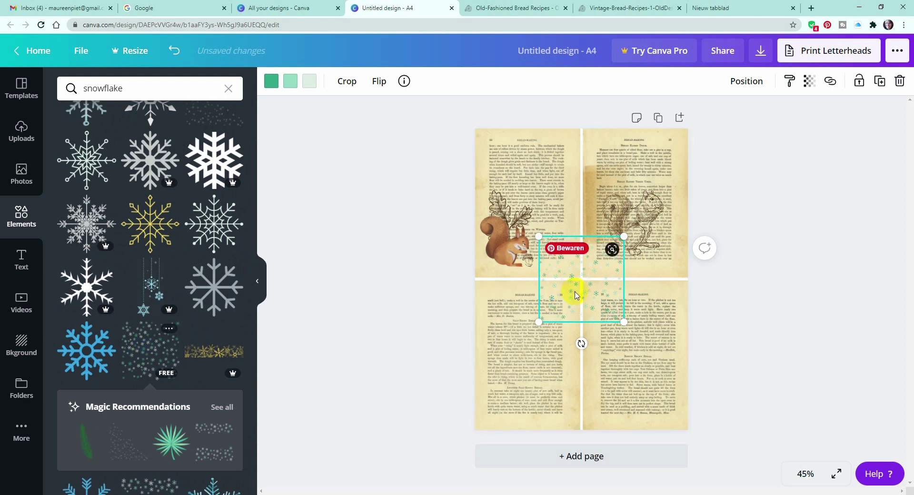
drag(599, 280, 541, 365)
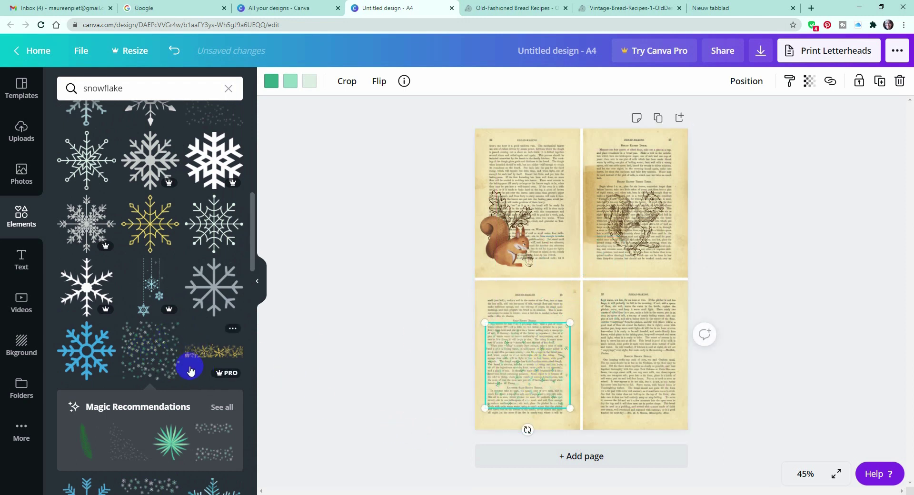
Add the free ornate pale-blue snowflake, the first of the snowflake results, to the page.
scroll(181, 365, up, 2)
scroll(182, 362, up, 6)
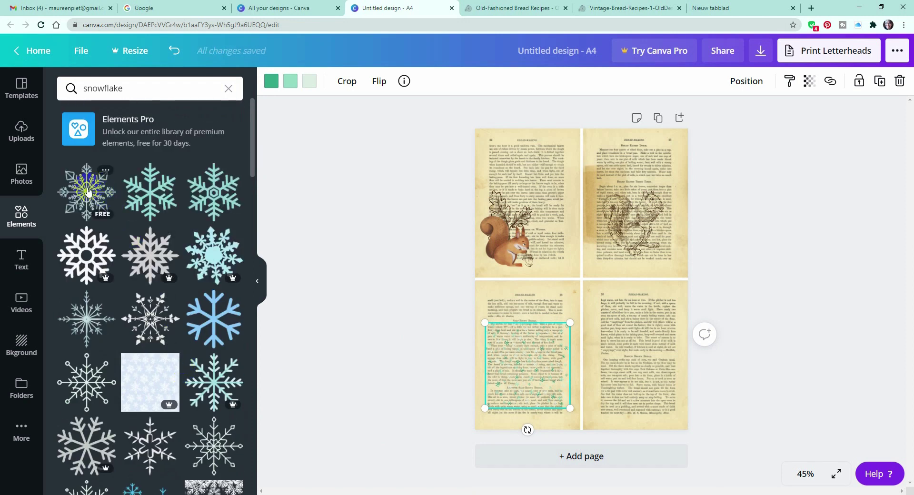
click(88, 191)
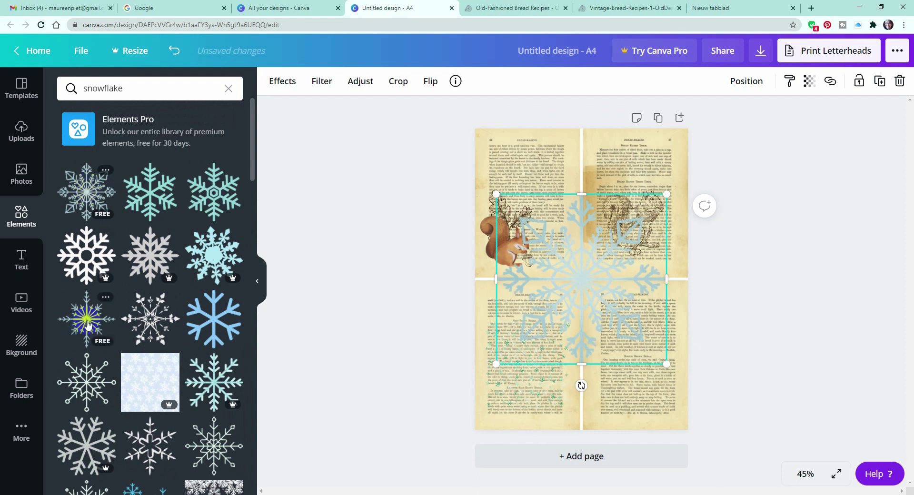
Add the free pale-grey leafy snowflake, shrink it and place it near the right edge of the lower-right recipe page's text.
click(166, 317)
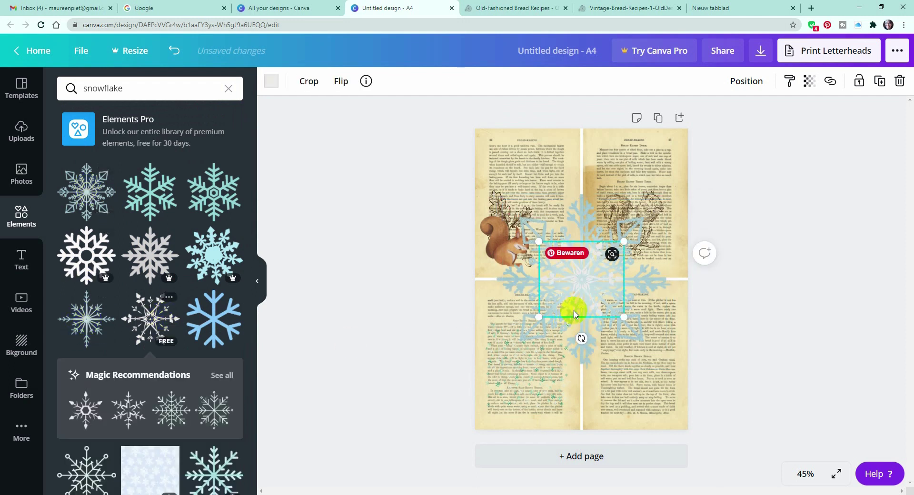
click(809, 475)
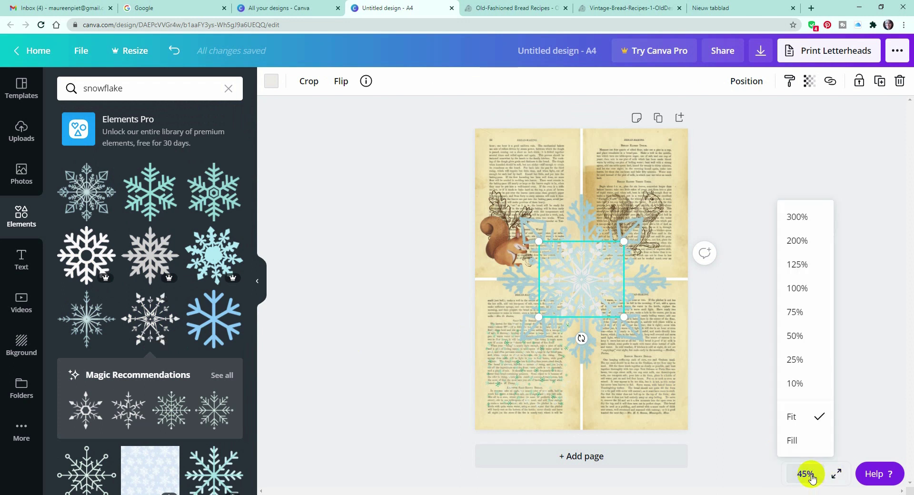
click(799, 264)
drag(907, 320, 904, 345)
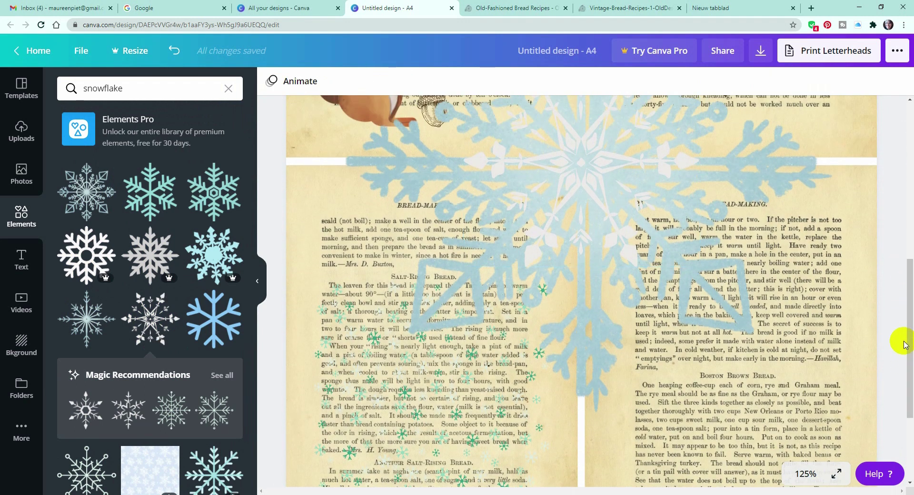
drag(607, 229, 754, 356)
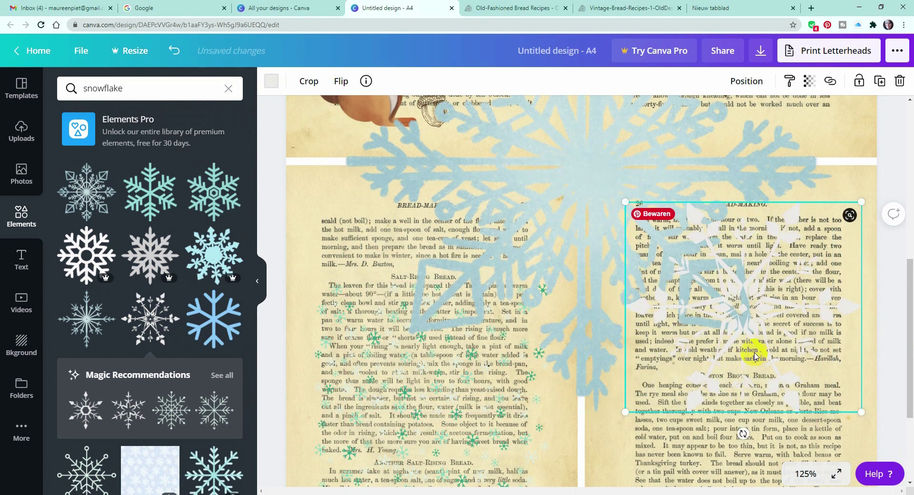
drag(861, 413, 711, 291)
drag(669, 243, 816, 275)
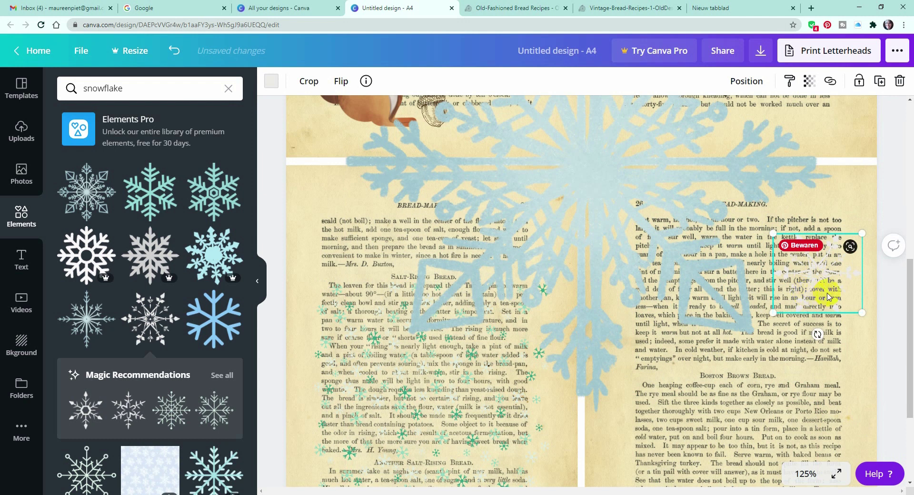
Shrink the slender pale-blue snowflake in the page's centre and place it over the start of the Boston Brown Bread recipe.
click(583, 190)
drag(829, 412, 581, 161)
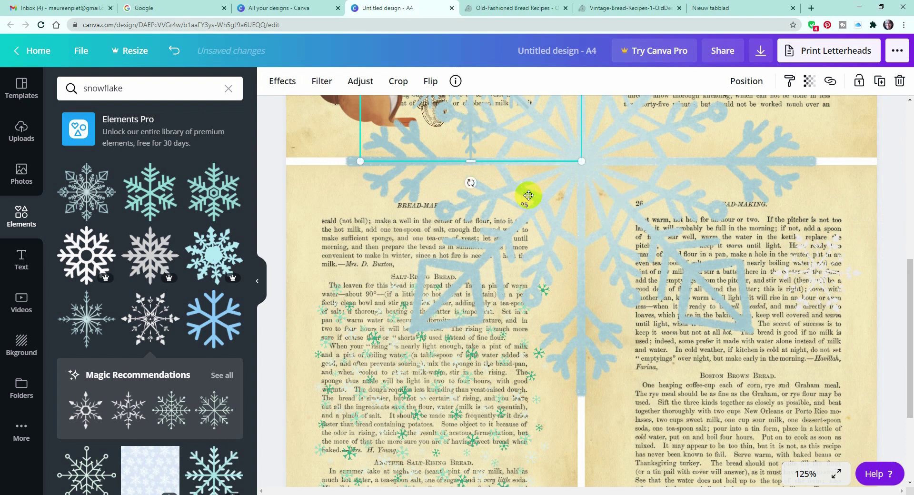
drag(475, 123, 737, 392)
drag(843, 430, 707, 294)
drag(667, 247, 755, 355)
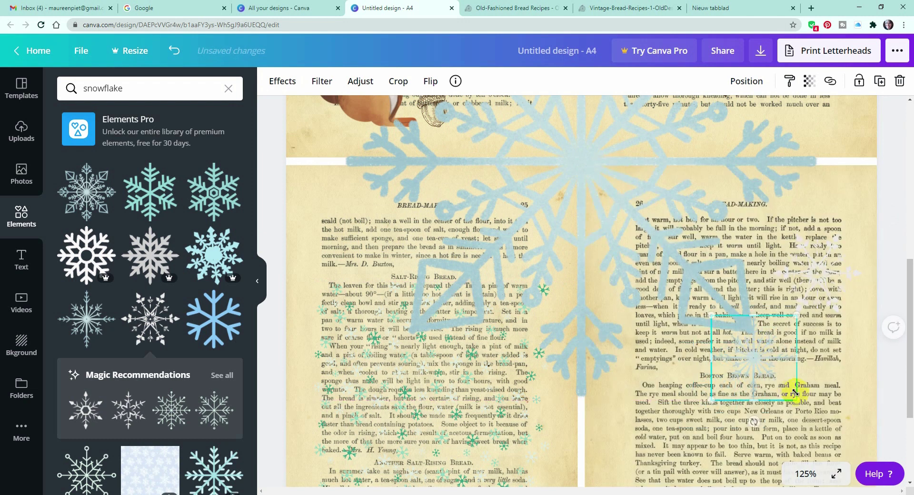
drag(796, 401, 781, 386)
drag(748, 358, 674, 396)
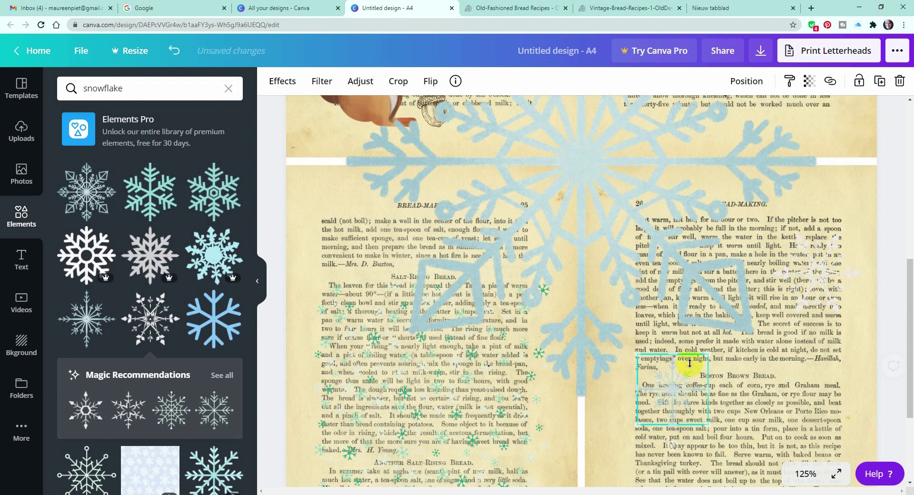
Shrink the large ornate pale-blue snowflake and undo its drop into the lower-right page's frame.
click(665, 256)
drag(818, 399, 521, 369)
drag(336, 182, 538, 383)
drag(593, 439, 538, 359)
click(664, 346)
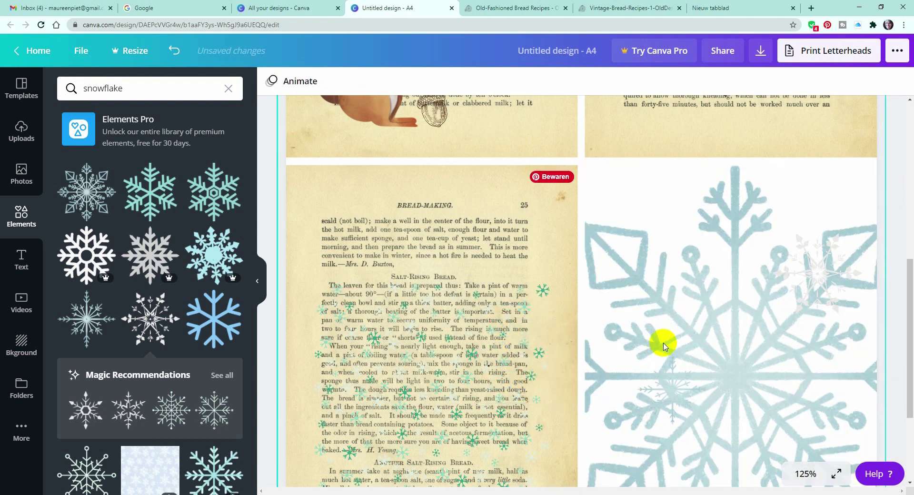
click(175, 52)
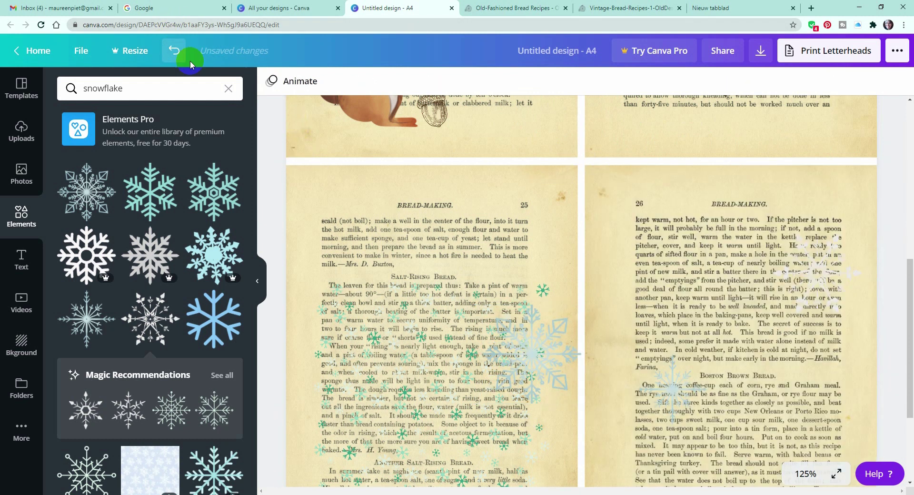
Move the ornate pale-blue snowflake to the left side of the lower-right recipe page's text and shrink it further.
click(524, 345)
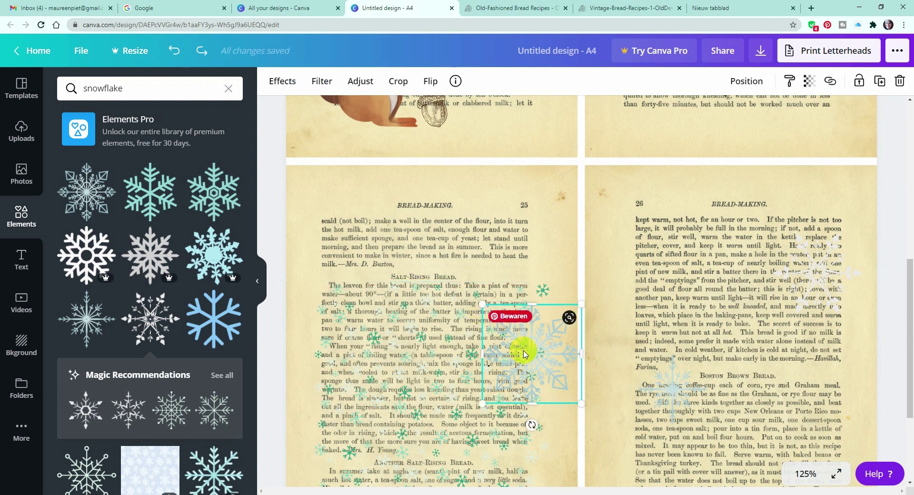
drag(495, 318, 598, 307)
key(shift+Right)
key(shift+Right)
key(shift+Right)
key(shift+Right)
key(shift+Right)
key(shift+Right)
key(shift+Right)
key(shift+Right)
key(shift+Right)
key(shift+Right)
key(shift+Right)
key(shift+Right)
key(shift+Right)
key(shift+Right)
key(shift+Right)
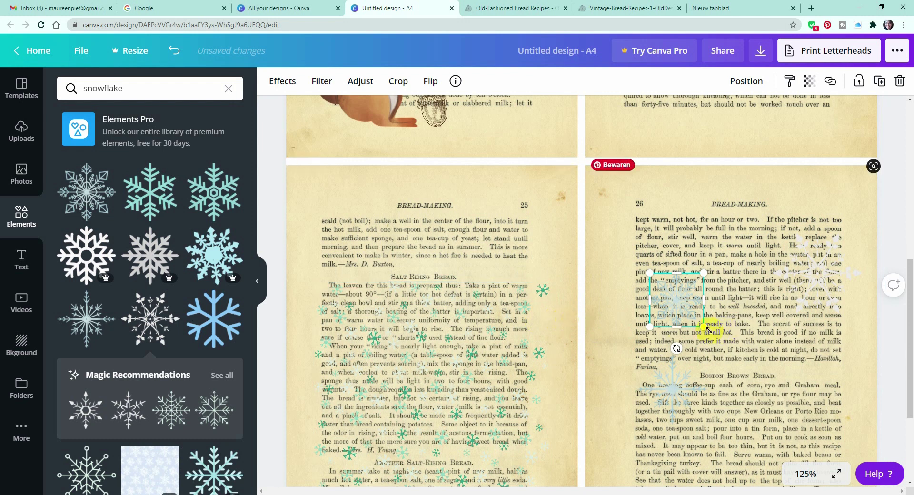
mouse_move(703, 327)
mouse_down()
mouse_move(659, 254)
mouse_move(699, 312)
mouse_up()
click(195, 53)
click(174, 50)
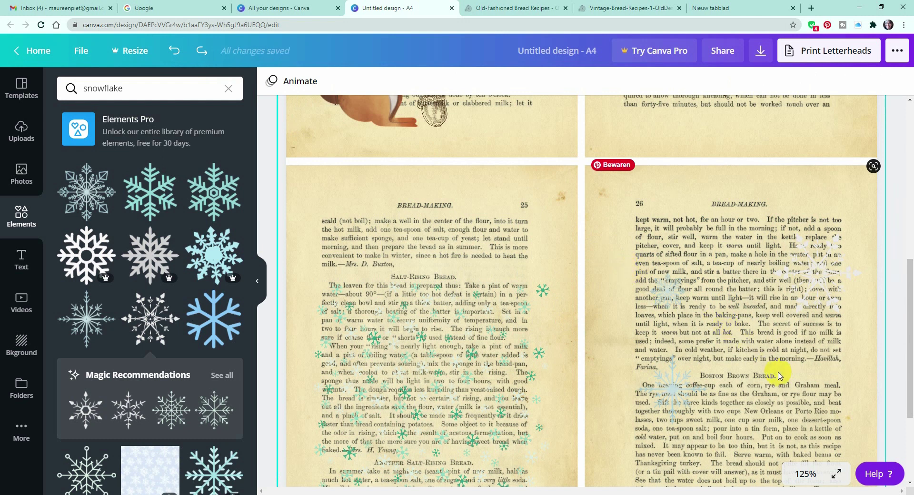
click(666, 291)
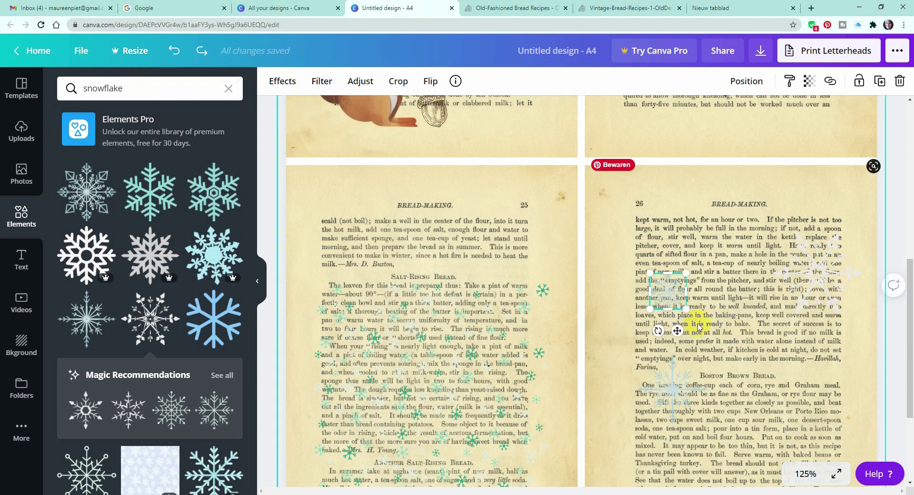
click(895, 196)
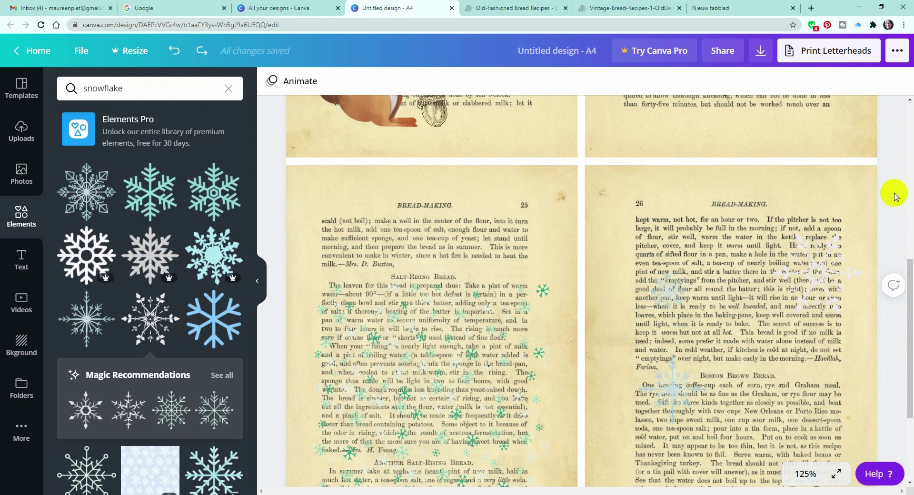
Recolour the pale-grey leafy snowflake on the lower-right page with the dark brown document colour.
click(850, 246)
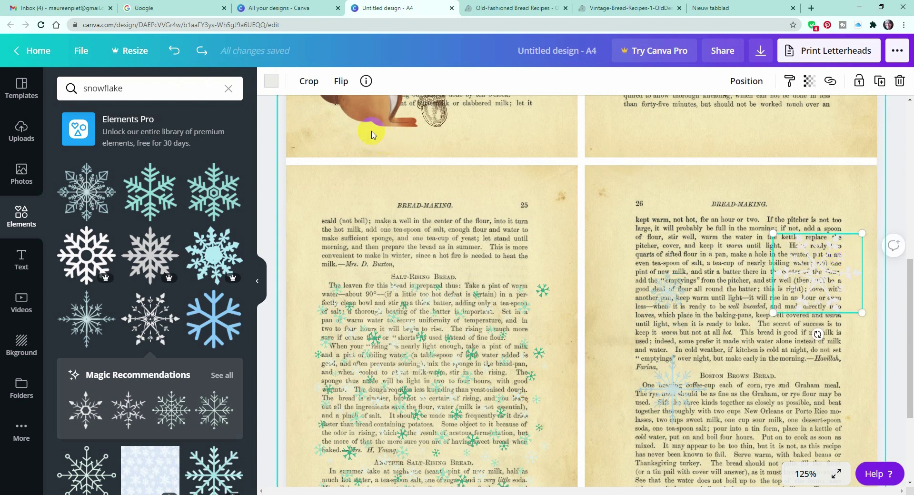
click(272, 88)
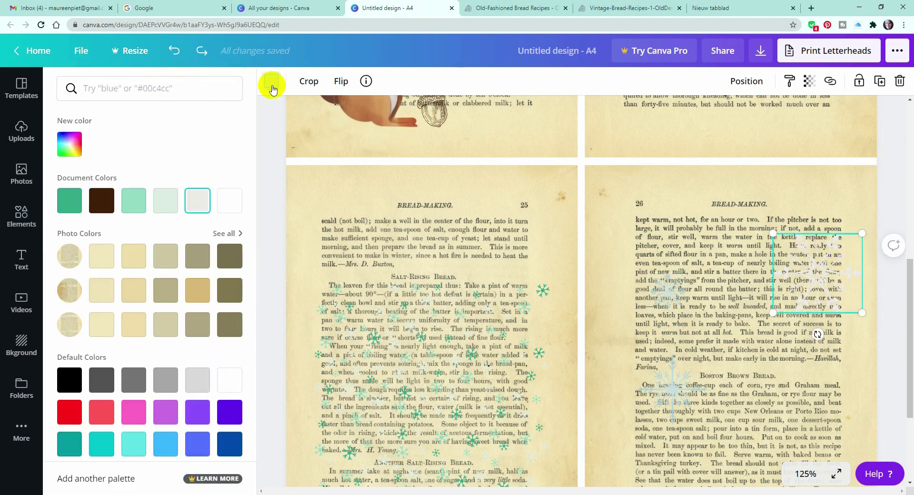
click(103, 201)
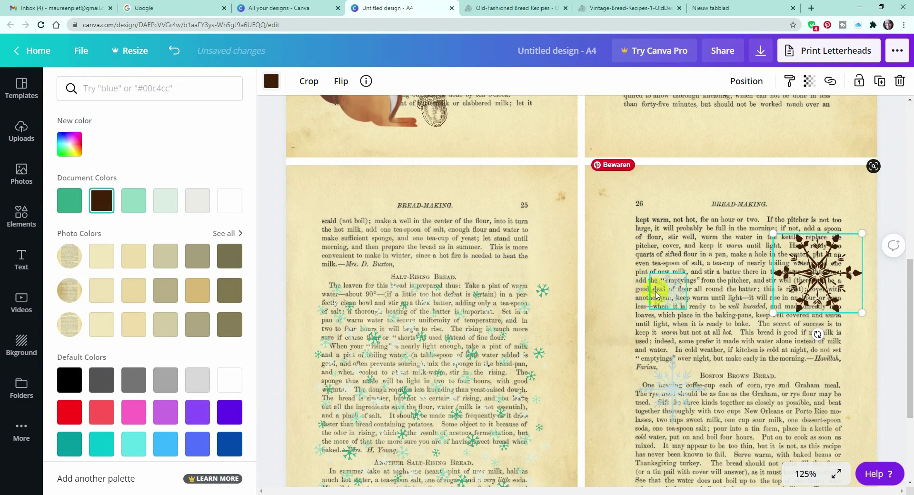
Delete both pale-blue snowflakes from the lower-right recipe page.
click(665, 298)
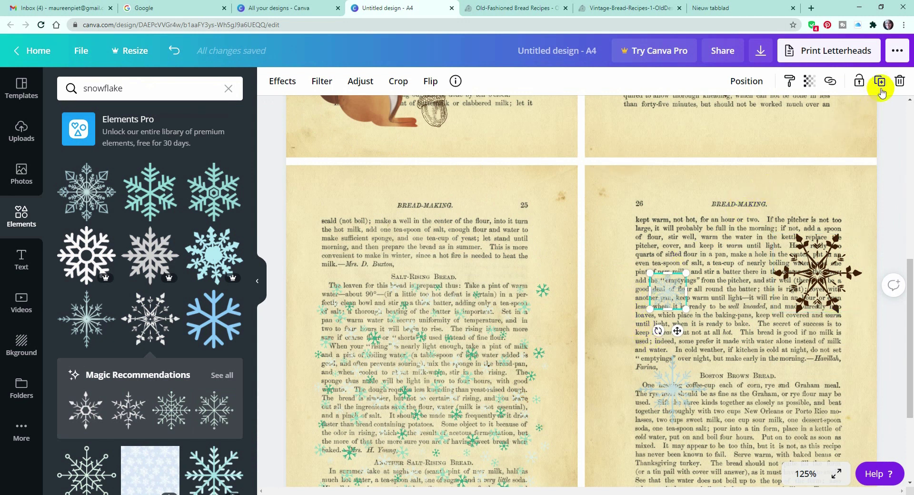
click(899, 81)
click(670, 395)
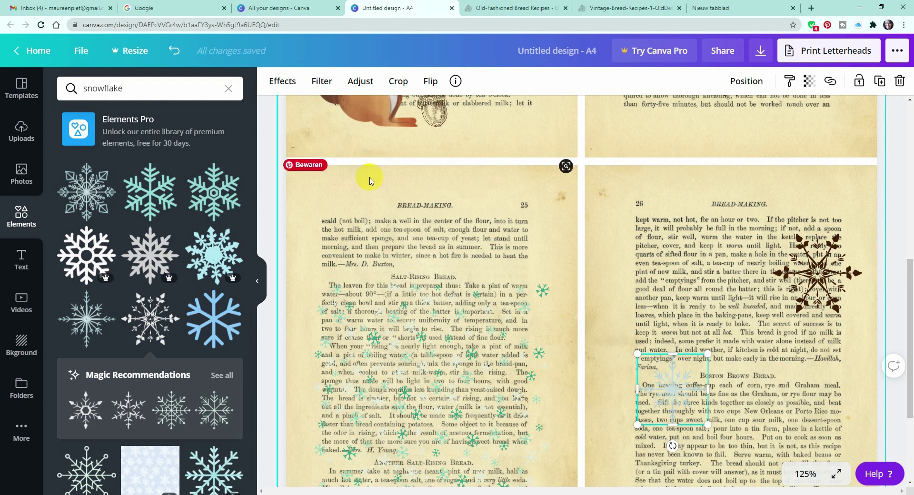
click(278, 83)
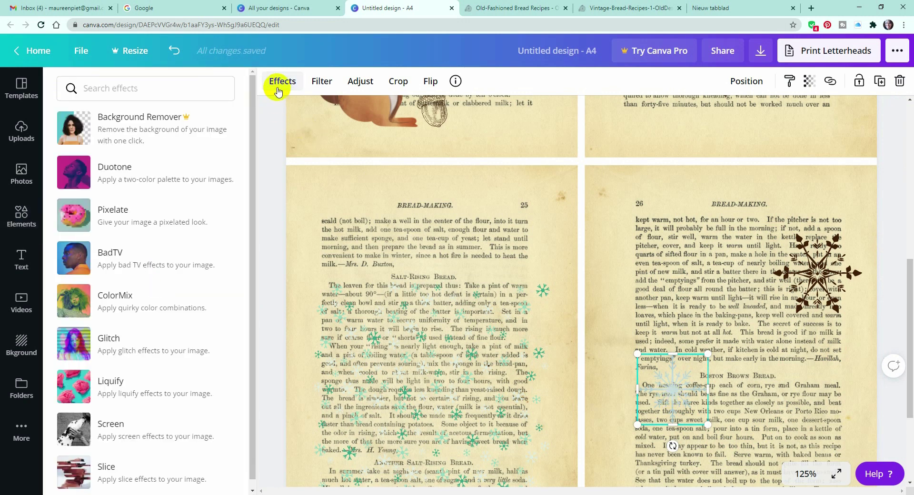
click(909, 127)
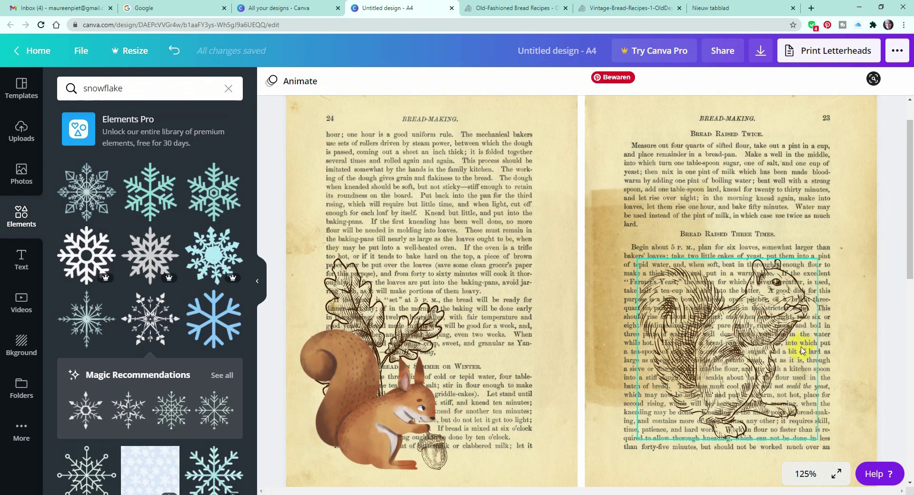
scroll(803, 351, down, 10)
click(669, 244)
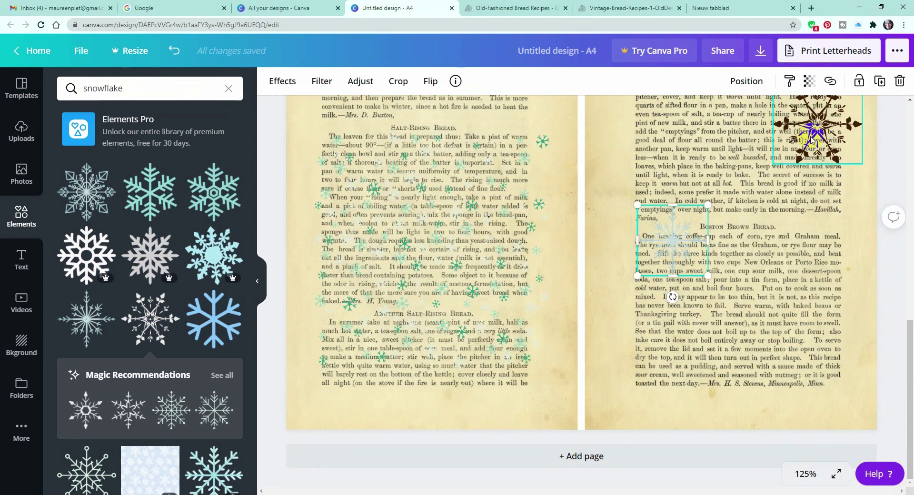
click(899, 81)
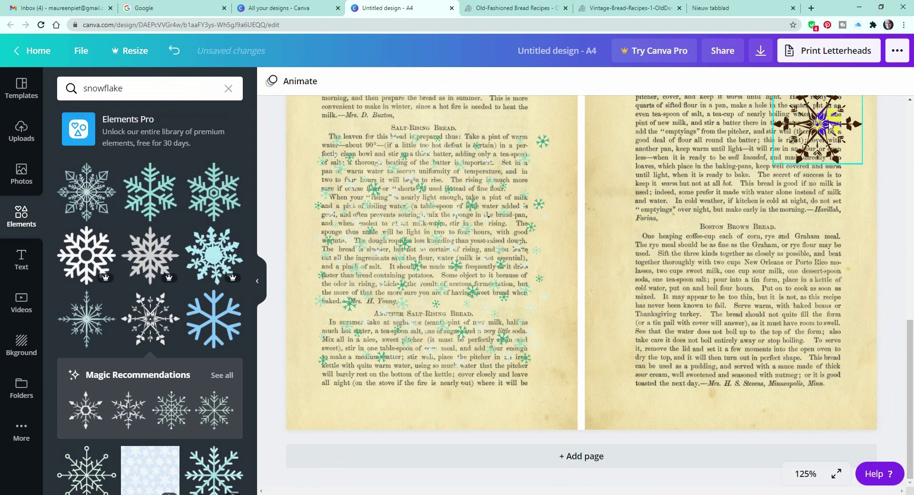
Duplicate the dark brown snowflake twice, placing one copy at the upper left and one at the middle of the lower-right page's text.
click(809, 122)
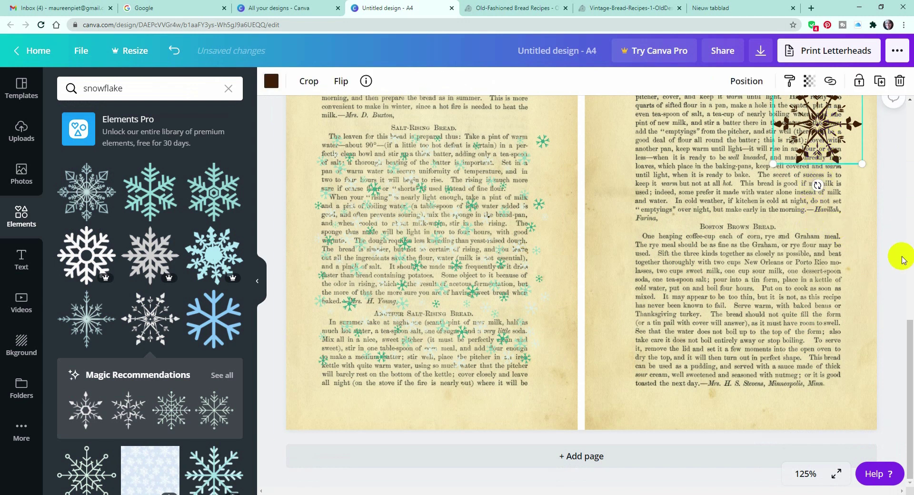
scroll(901, 261, up, 3)
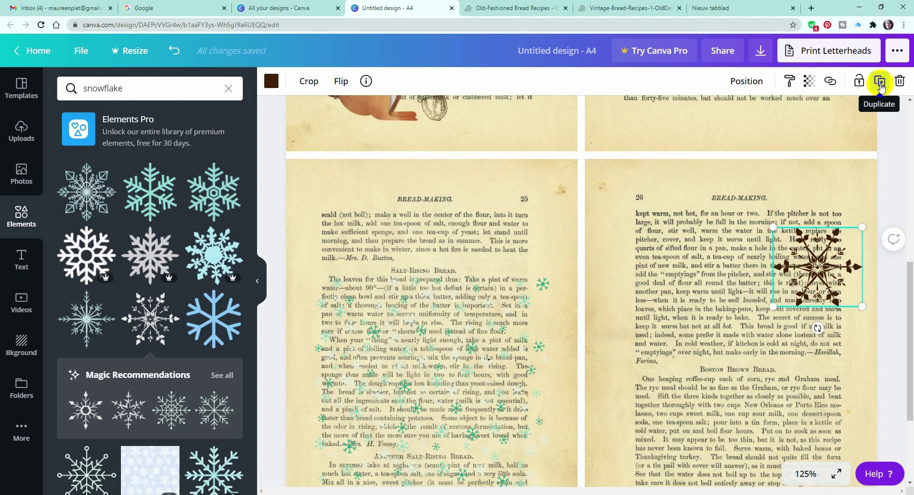
click(879, 85)
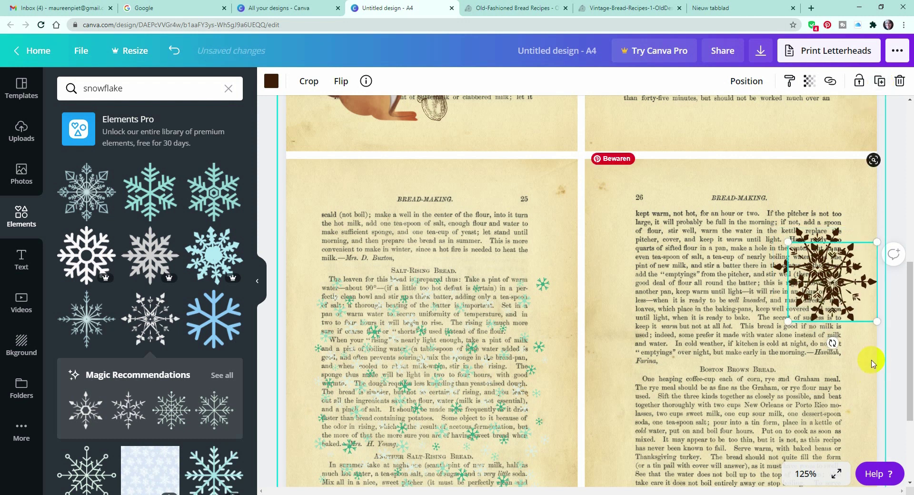
drag(827, 281, 656, 257)
key(ctrl+d)
Rotate the three brown snowflakes to different angles, the upper-left one by 45°, and shift the middle one down onto the Boston Brown Bread recipe.
drag(650, 312, 619, 286)
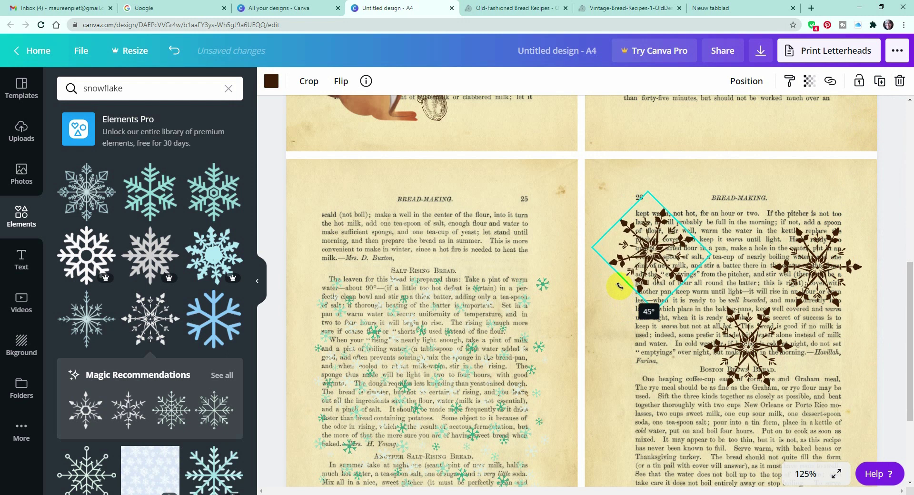
click(746, 345)
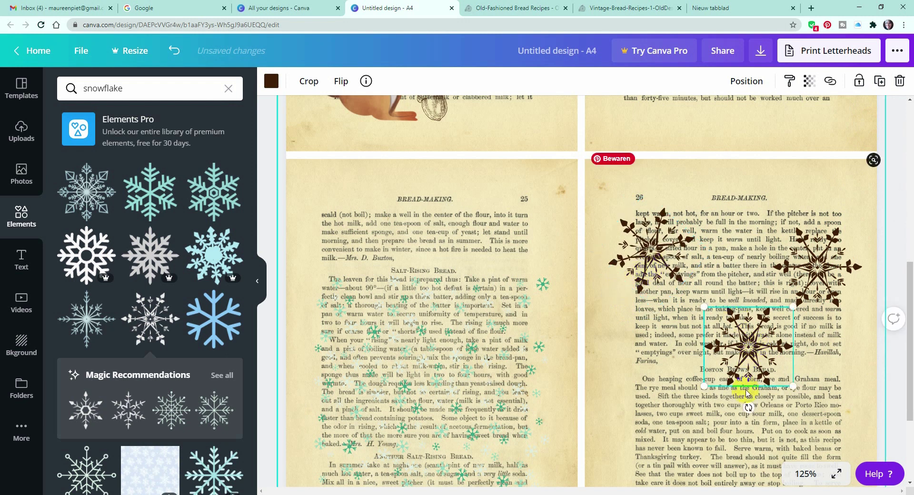
drag(749, 407, 809, 423)
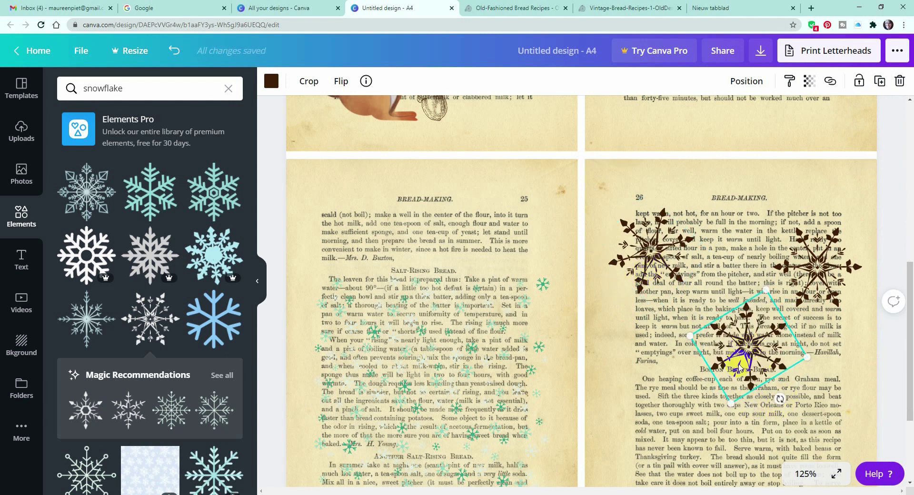
drag(748, 339, 727, 382)
click(815, 285)
drag(818, 328, 864, 317)
click(891, 219)
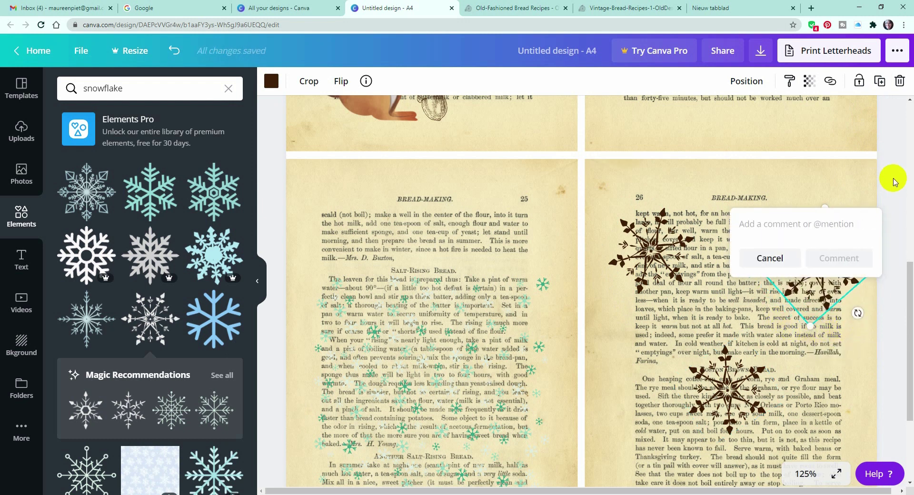
click(894, 161)
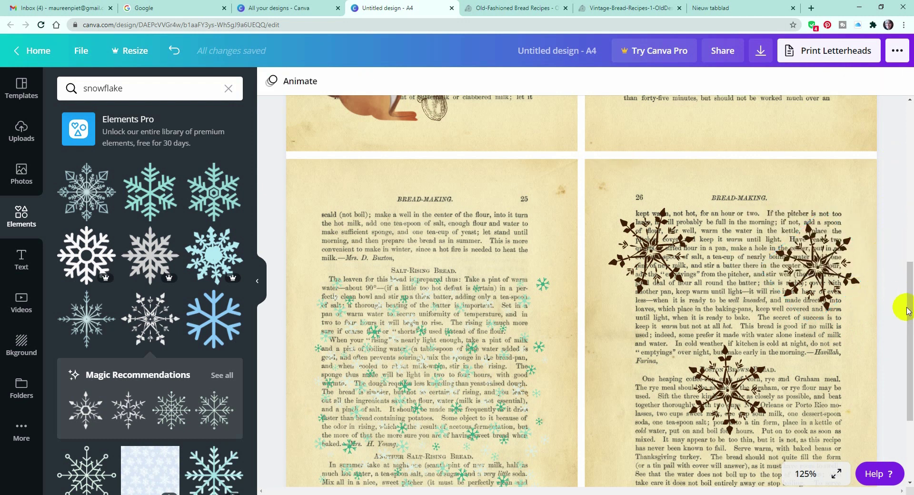
Open the full set of magic recommendations related to the leafy snowflake.
scroll(899, 310, down, 3)
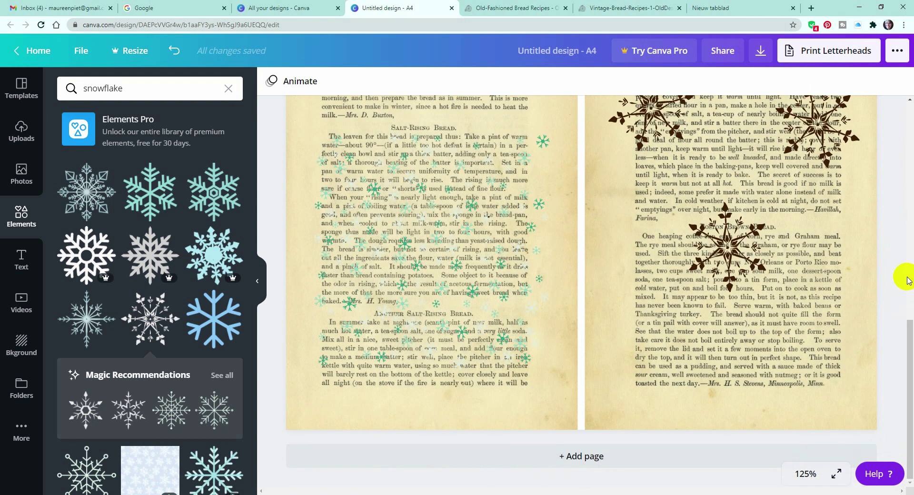
scroll(893, 326, up, 2)
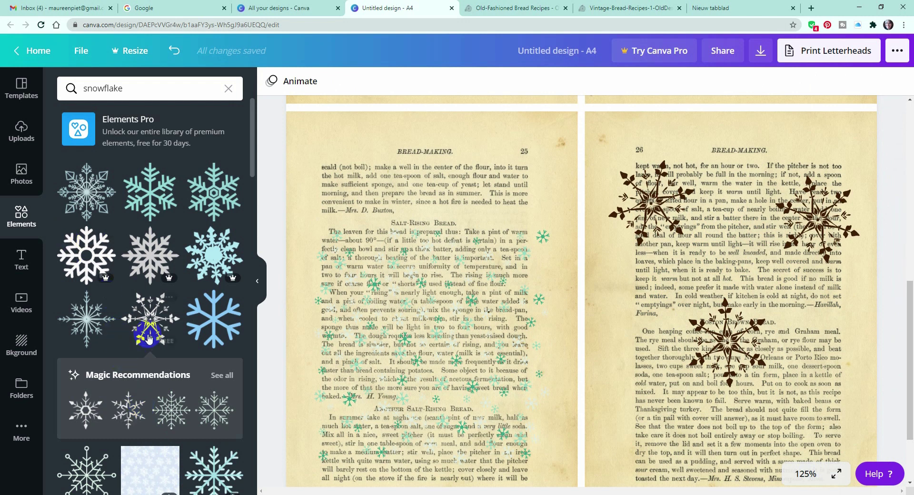
click(222, 376)
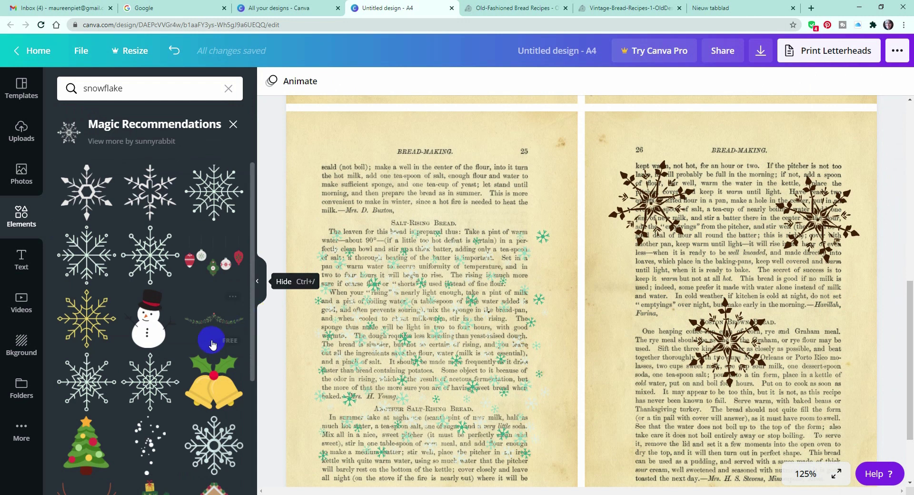
Add the white falling-snow dots graphic from the magic recommendations and move it onto the lower-right recipe page.
scroll(179, 446, down, 2)
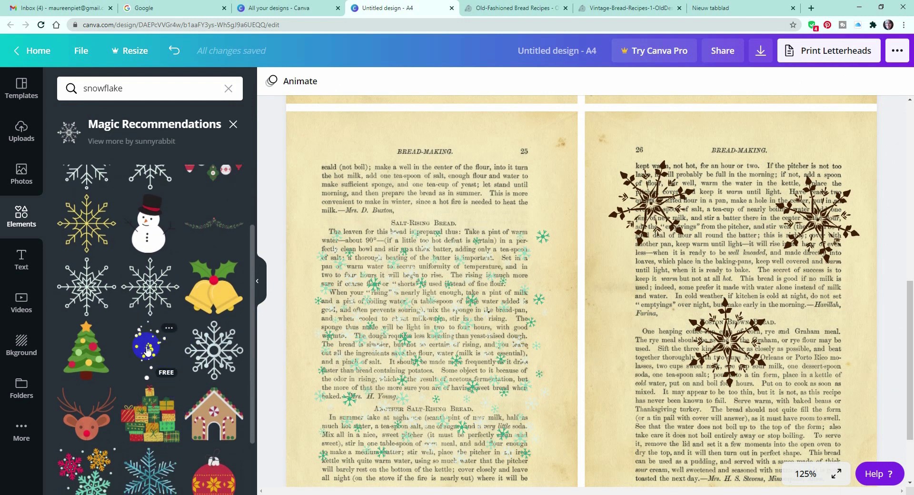
scroll(149, 349, up, 2)
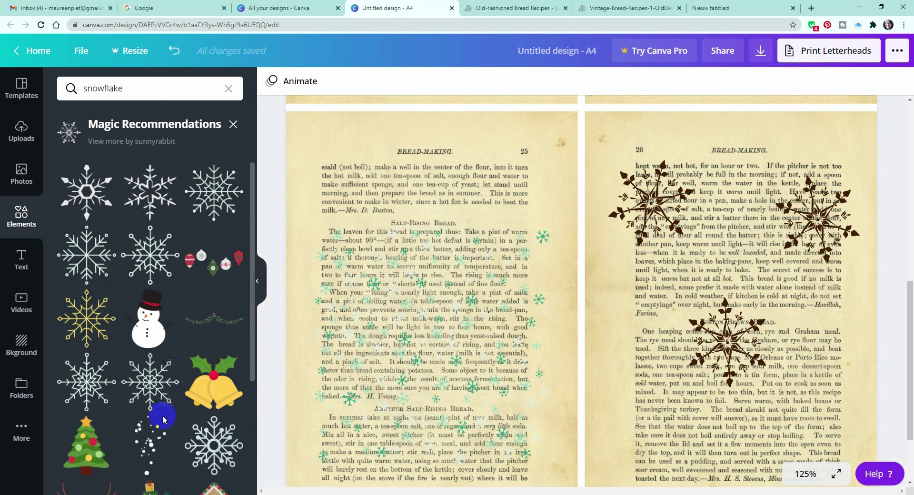
scroll(163, 418, down, 4)
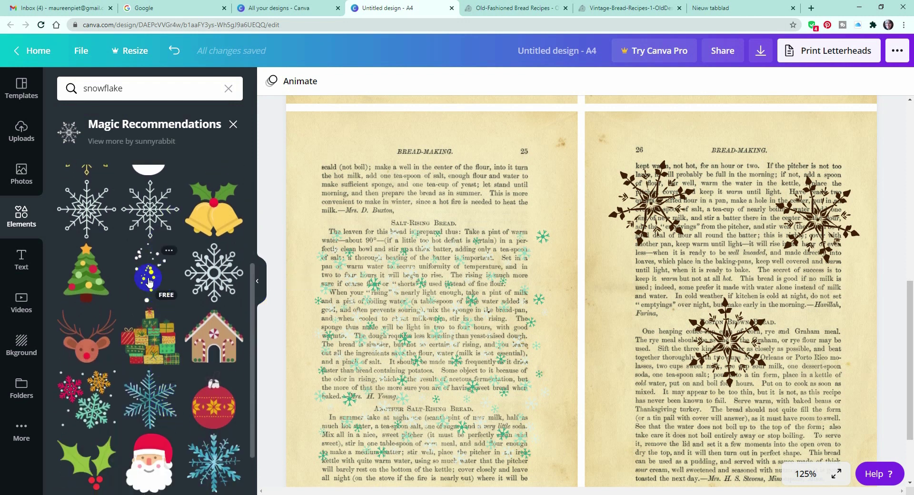
click(149, 281)
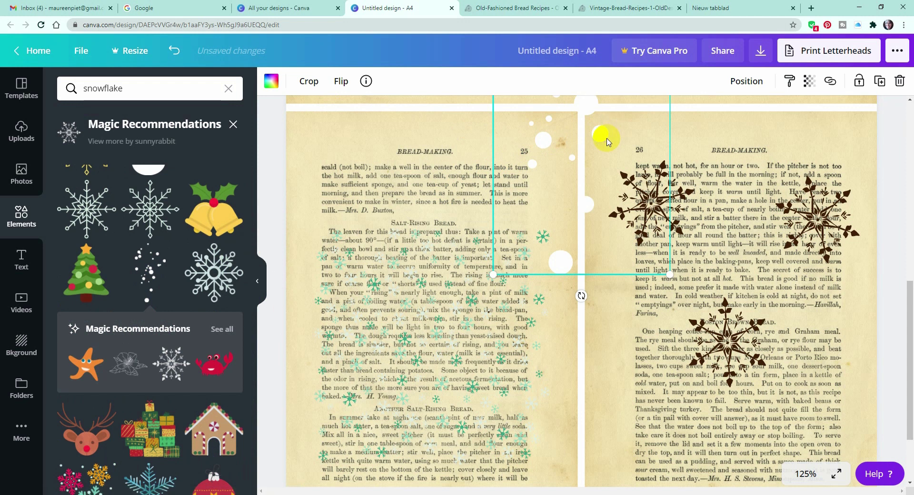
drag(646, 173, 768, 284)
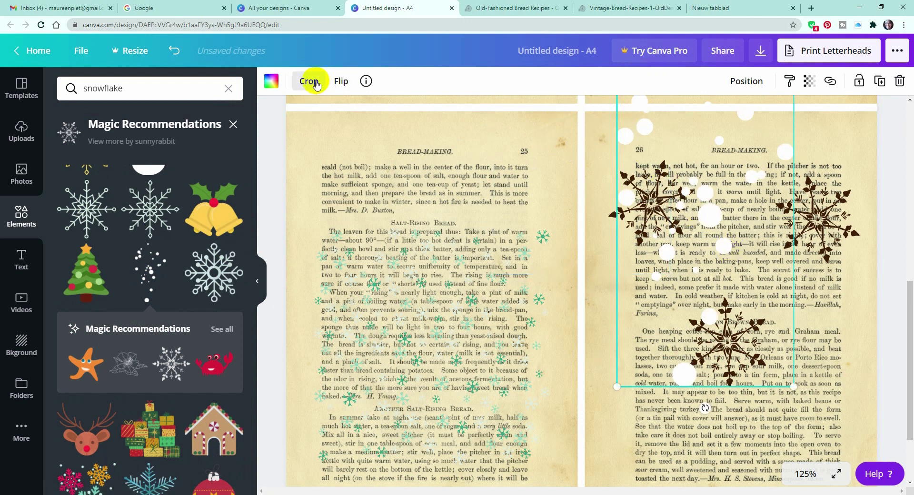
Try mint green and beige on the snow dots, settling on the medium green document colour.
click(269, 86)
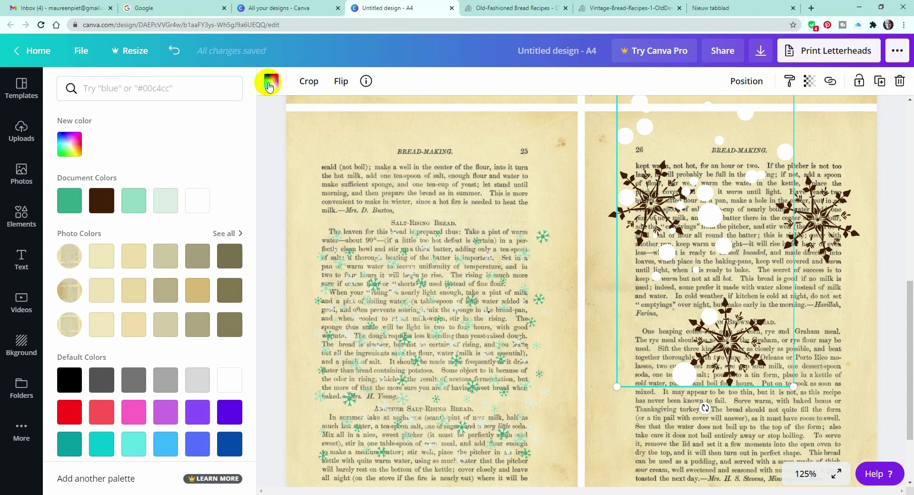
click(136, 210)
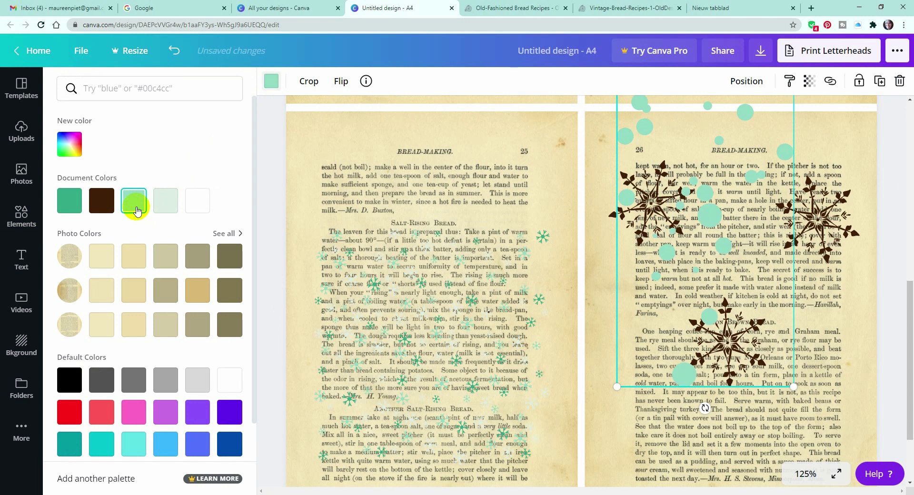
click(135, 253)
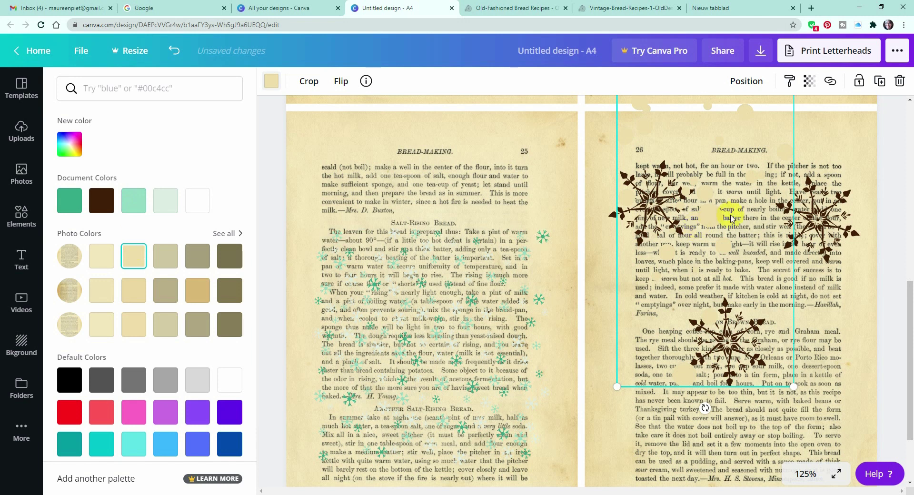
click(70, 201)
Move the green dots fully onto the lower-right recipe page, enlarge them and center them over the brown snowflakes.
drag(775, 150, 755, 216)
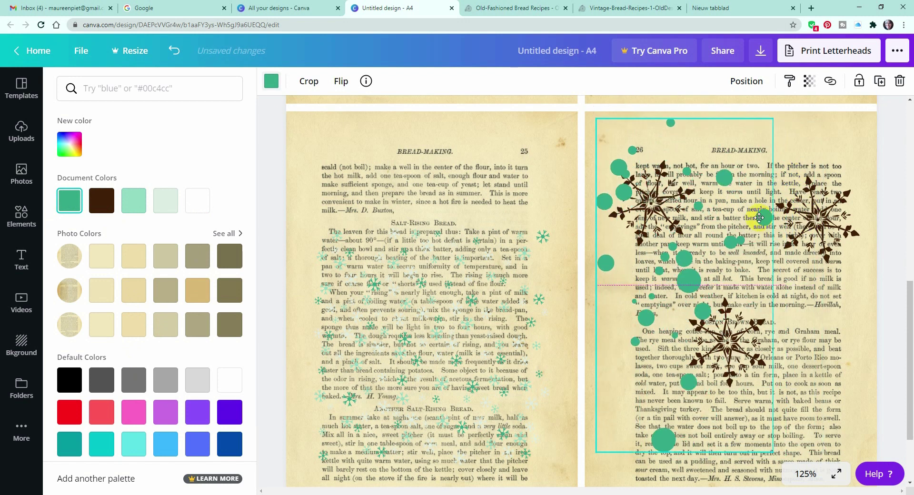
scroll(889, 295, down, 2)
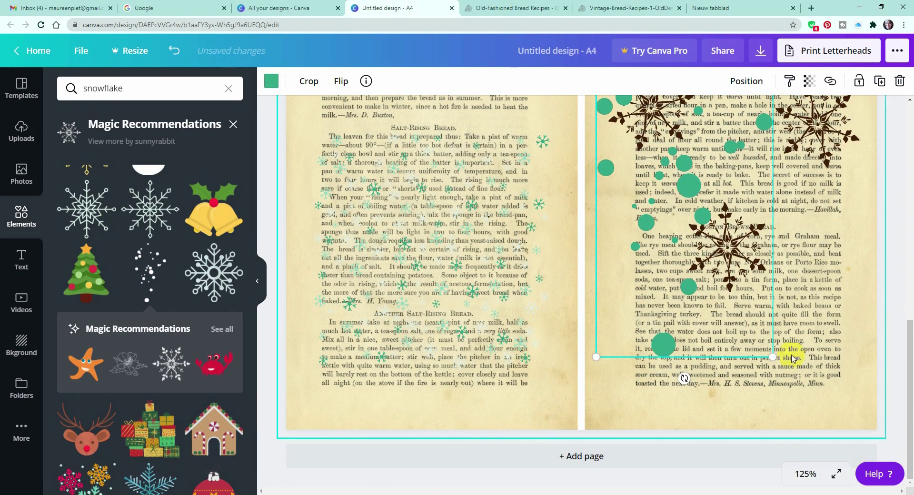
drag(772, 357, 801, 410)
drag(702, 220, 752, 227)
scroll(905, 208, up, 1)
click(905, 208)
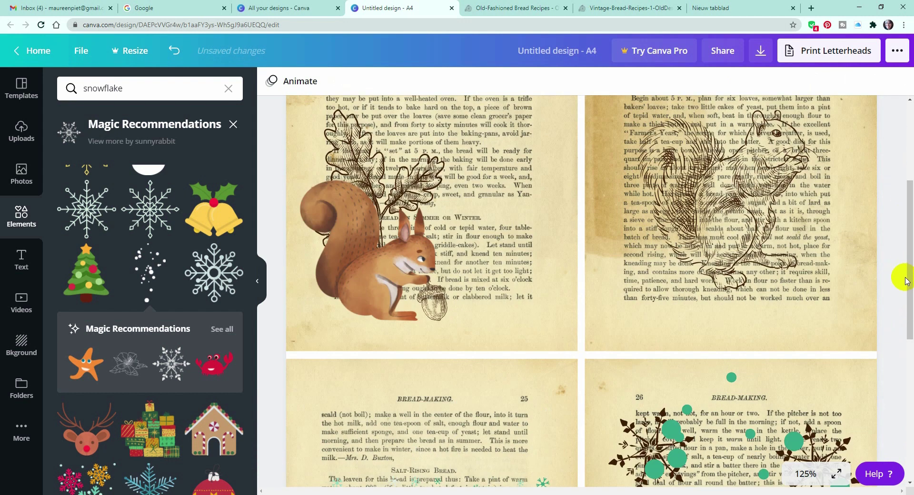
Send the green dots graphic backward three levels so it sits behind the brown snowflakes.
scroll(903, 289, down, 6)
scroll(898, 289, up, 3)
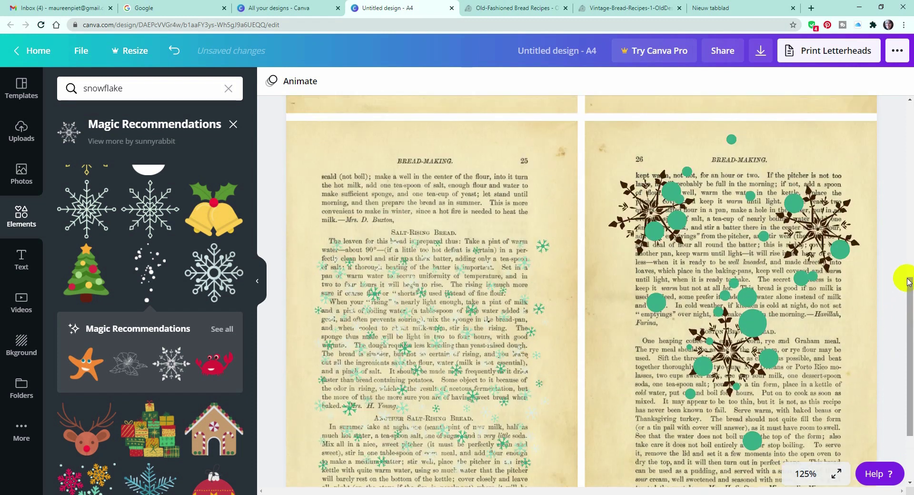
click(785, 261)
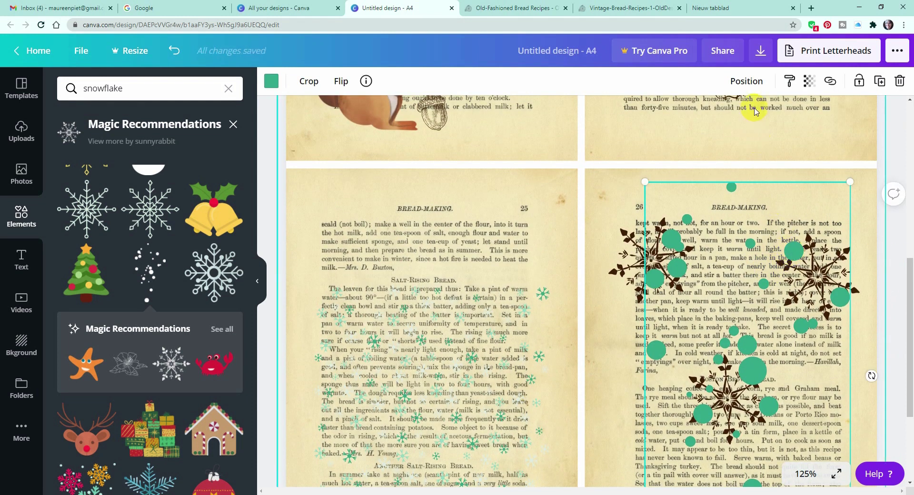
click(745, 84)
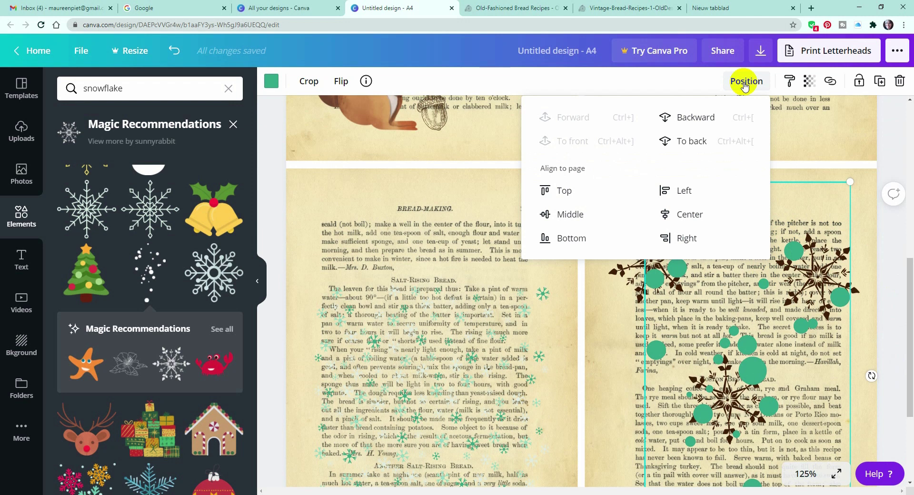
click(709, 122)
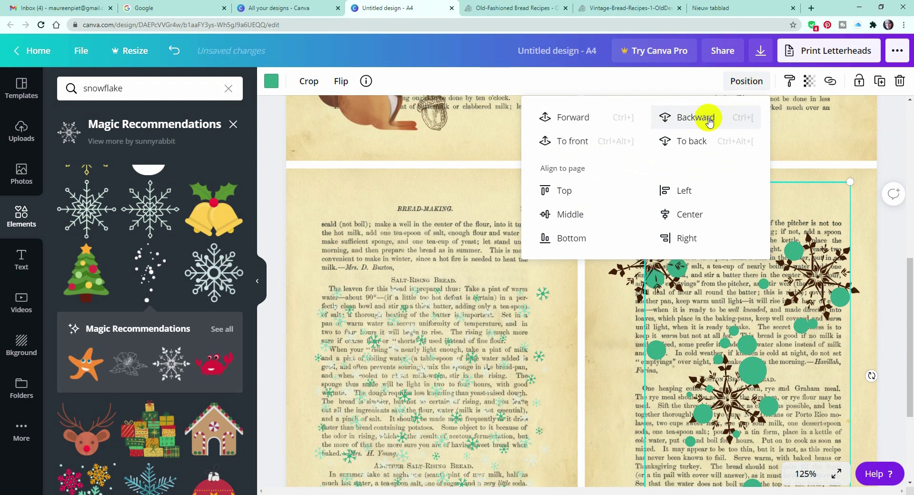
click(709, 122)
click(709, 122)
click(898, 138)
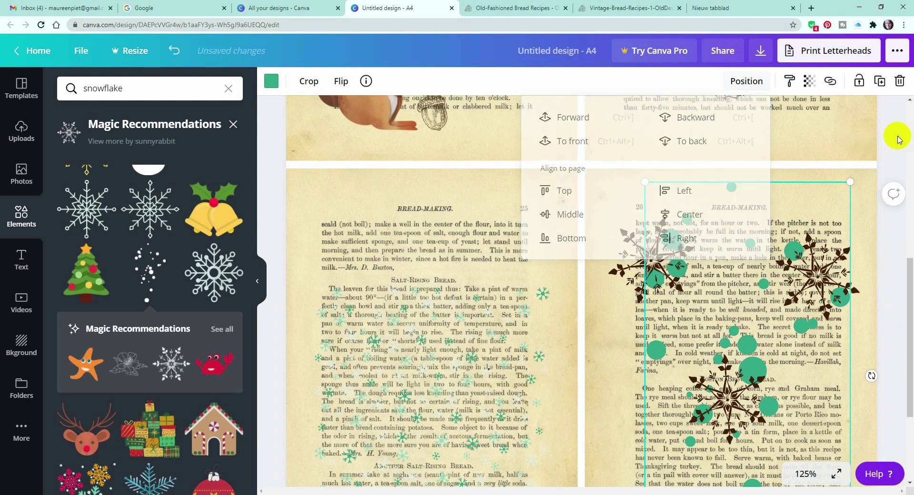
scroll(896, 365, down, 3)
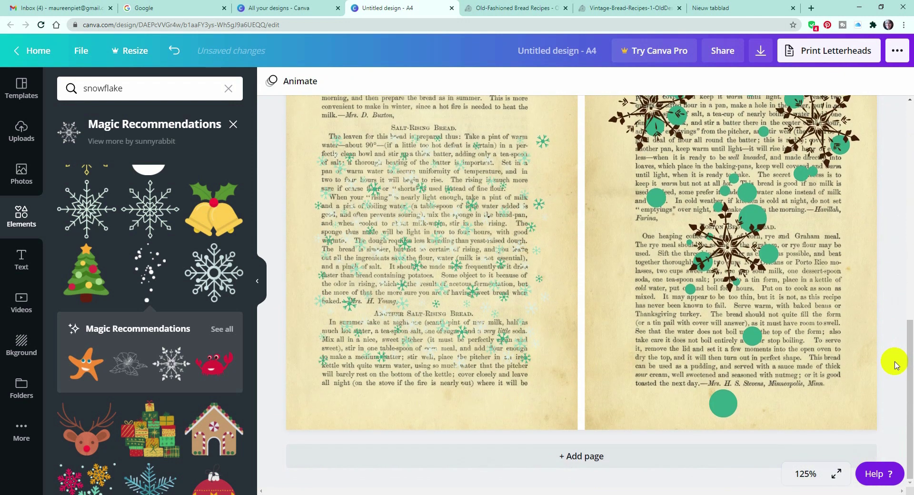
scroll(895, 365, up, 3)
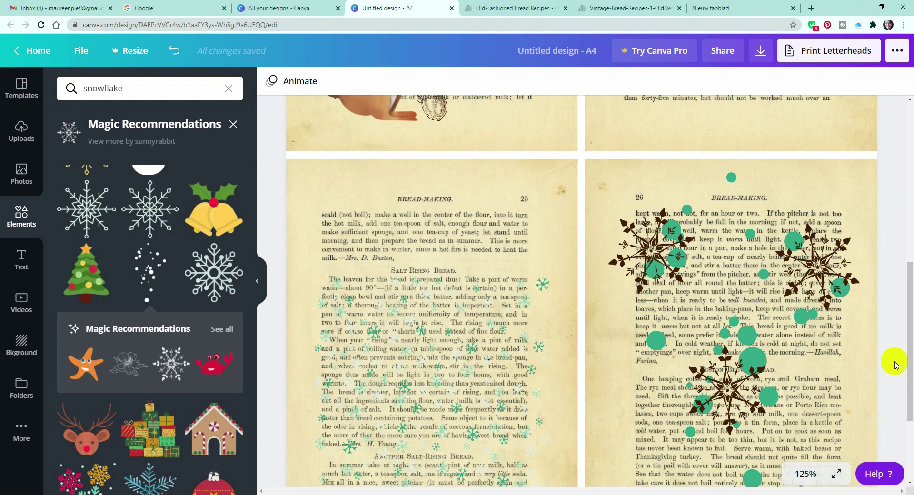
Recolour the lower-left page's snowflake pattern, changing its darkest green to red and its mint green to dark green #05601B.
click(395, 368)
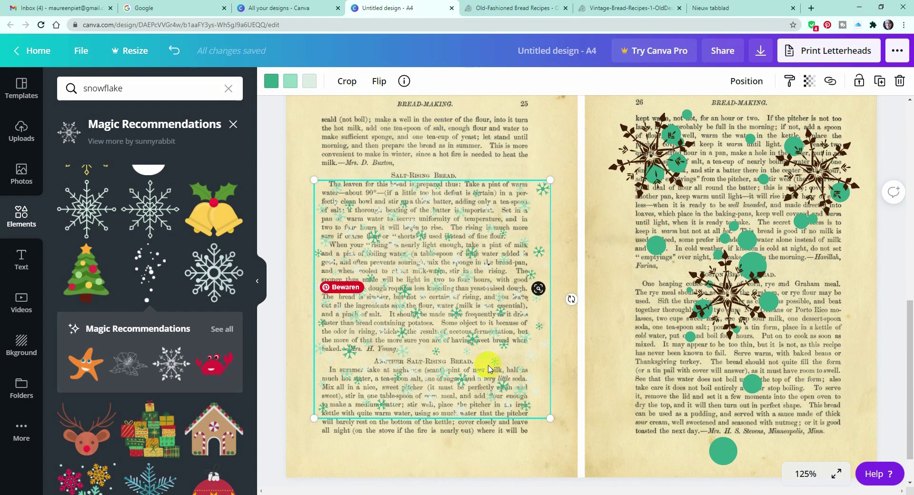
click(270, 84)
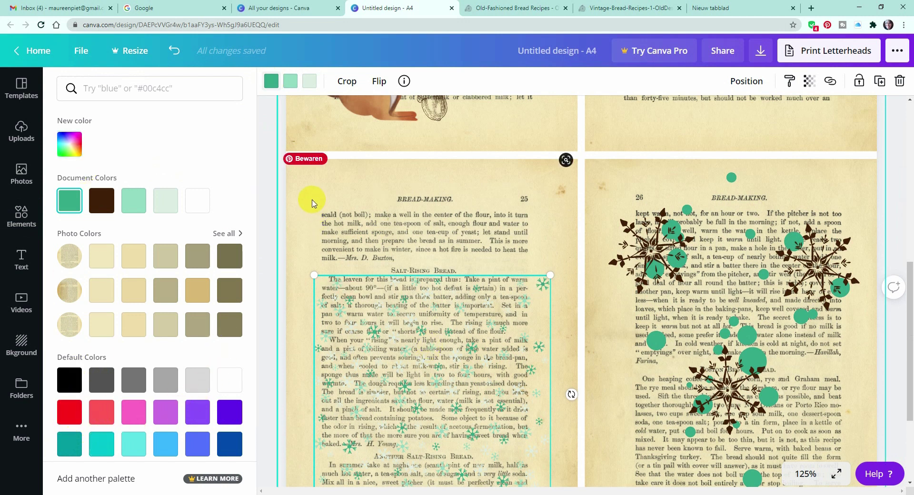
click(71, 417)
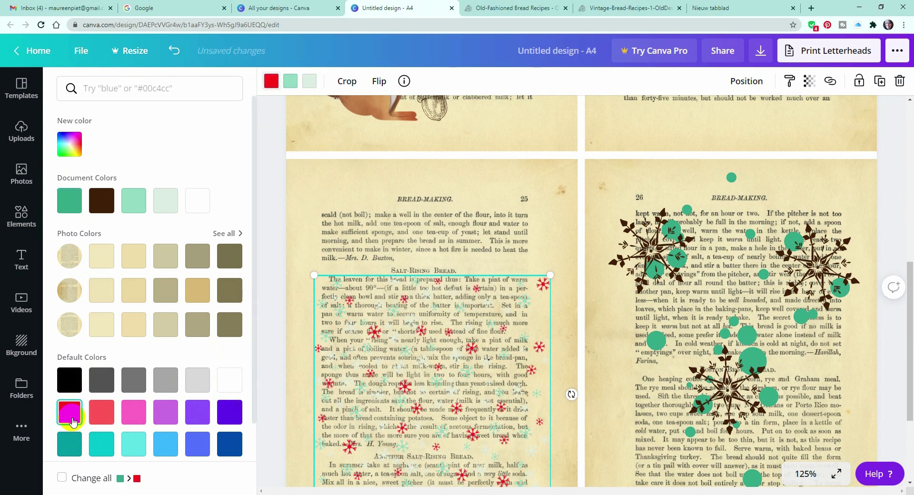
click(289, 83)
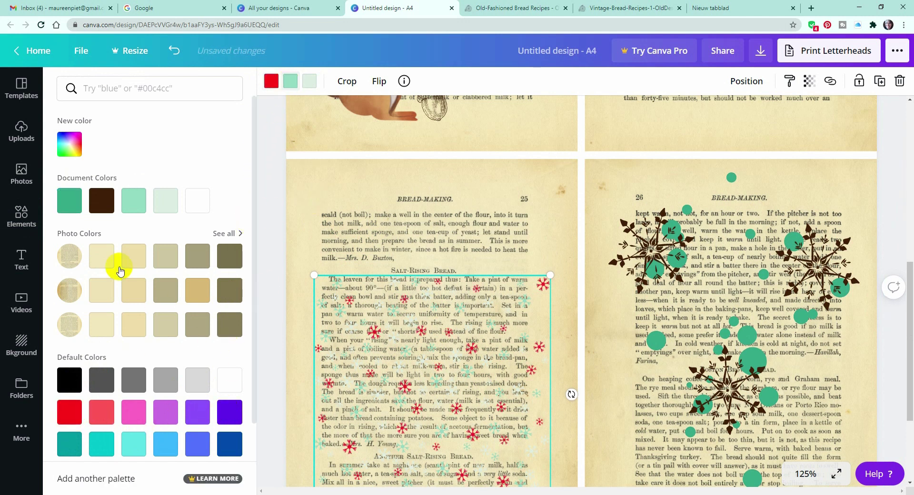
click(70, 144)
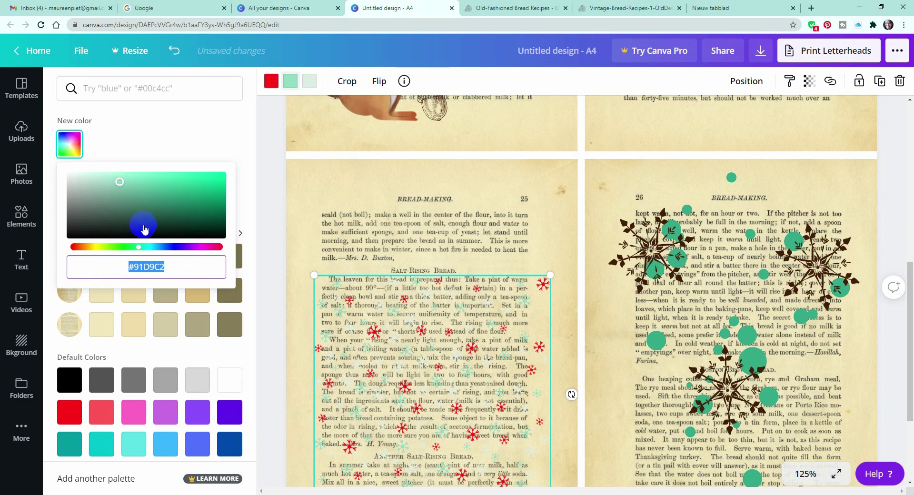
click(133, 247)
drag(120, 182, 216, 214)
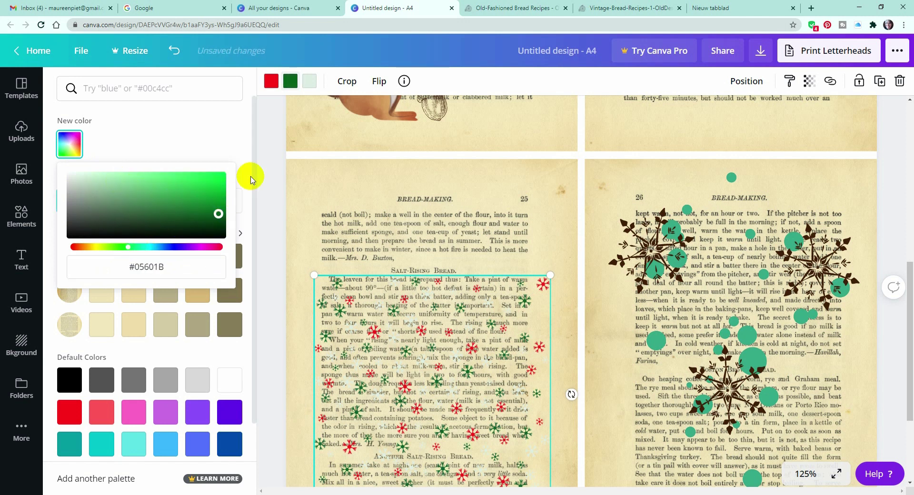
Change the palest colour of the lower-left snowflake pattern to a custom gold, #C69C08.
click(307, 88)
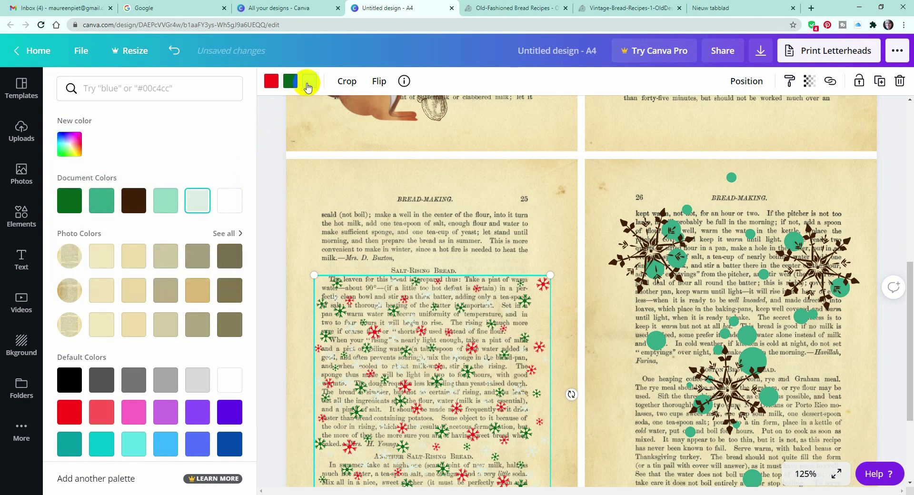
click(70, 143)
drag(134, 250, 99, 256)
drag(97, 257, 92, 253)
click(84, 176)
drag(100, 177, 219, 186)
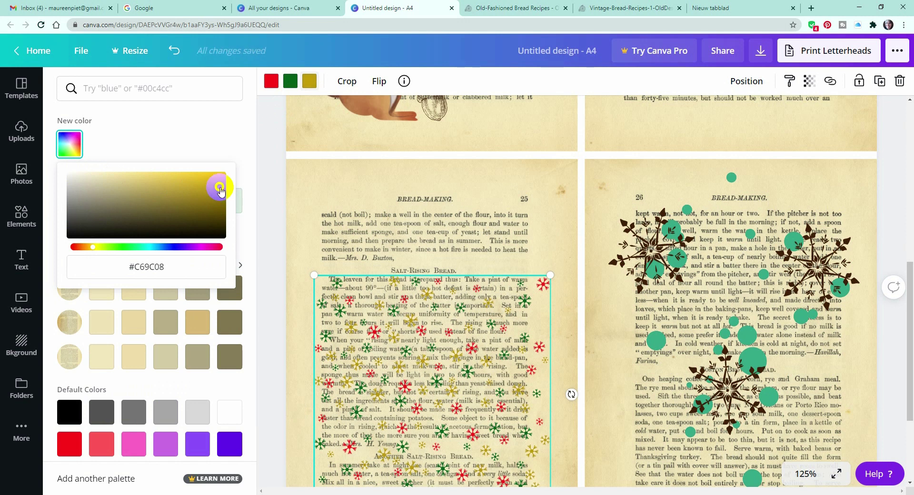
click(265, 184)
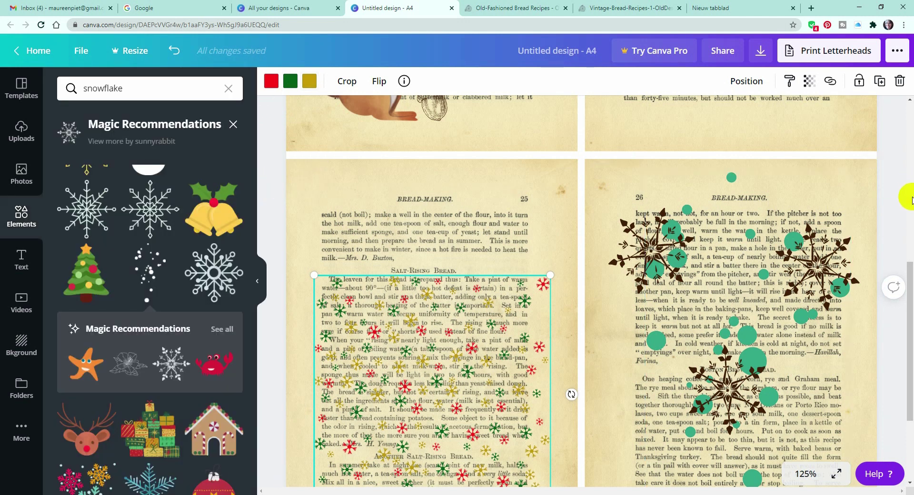
Enlarge the red, green and gold snowflake pattern slightly and shift it up on the lower-left recipe page.
scroll(906, 224, down, 5)
scroll(902, 227, up, 4)
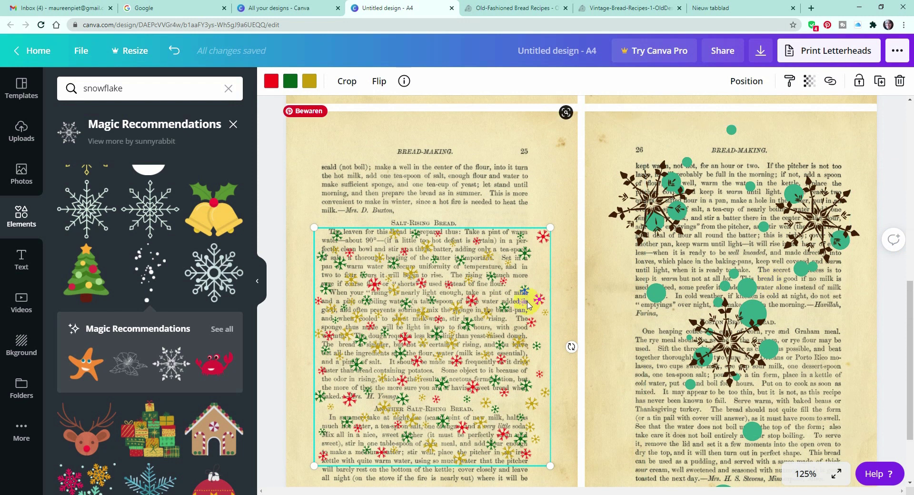
drag(550, 228, 543, 204)
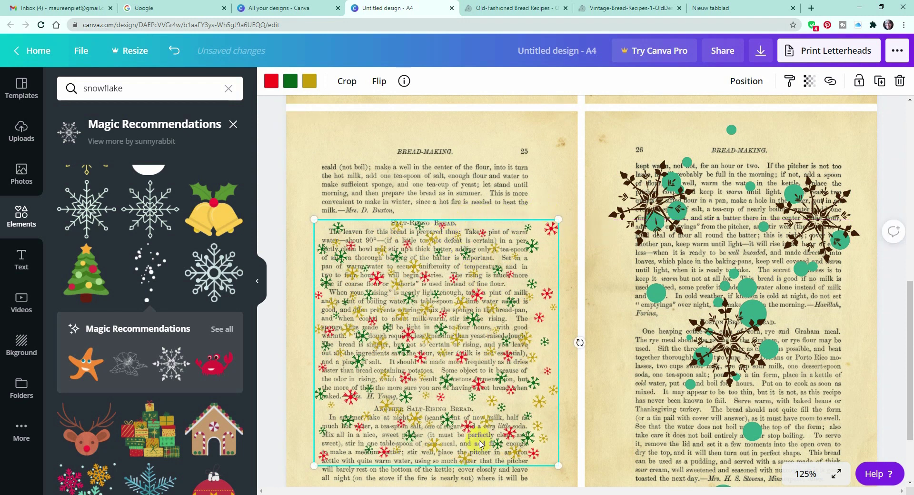
drag(461, 376, 458, 343)
click(904, 164)
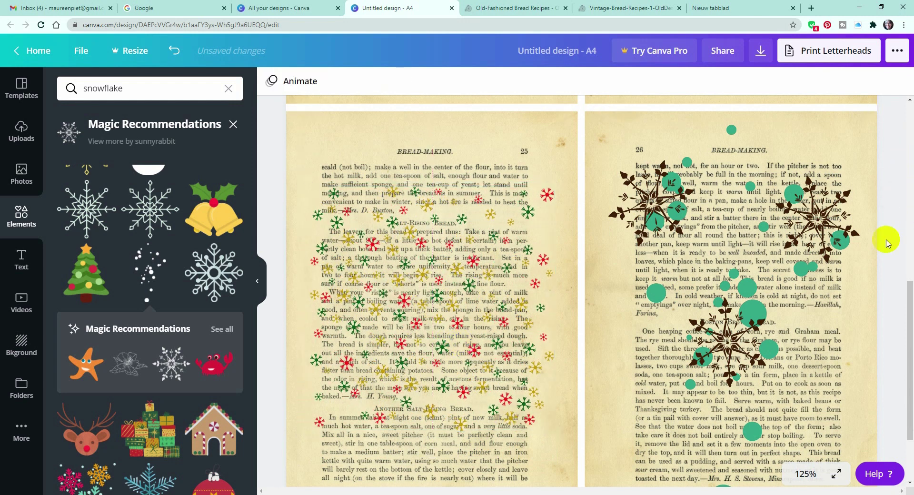
Delete the red, green and gold snowflake pattern from the lower-left recipe page.
click(809, 475)
click(800, 421)
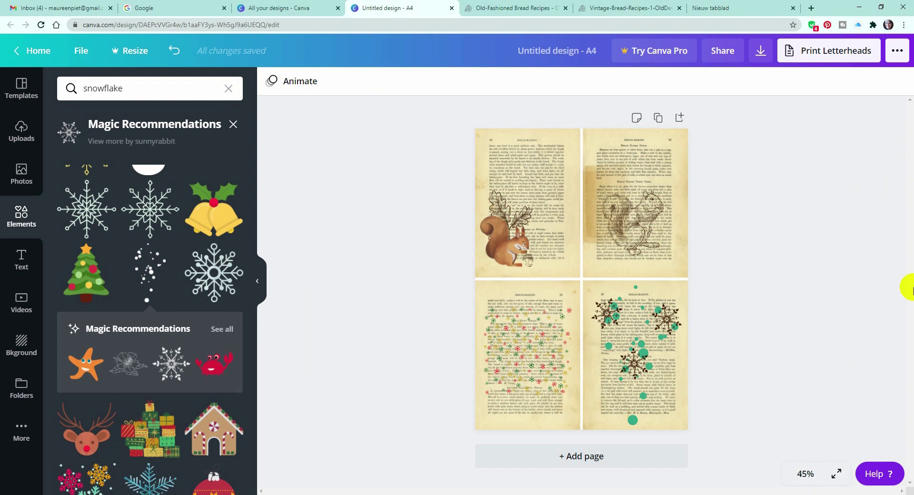
click(560, 349)
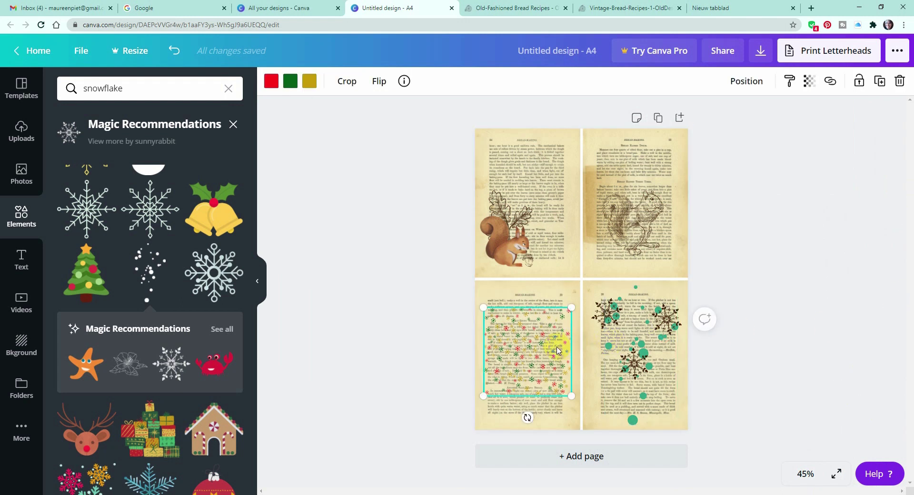
key(Delete)
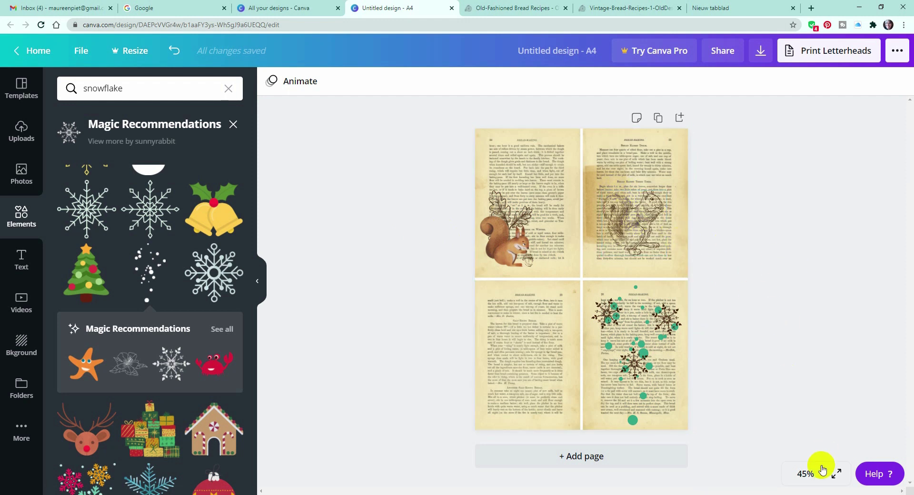
click(804, 473)
click(811, 267)
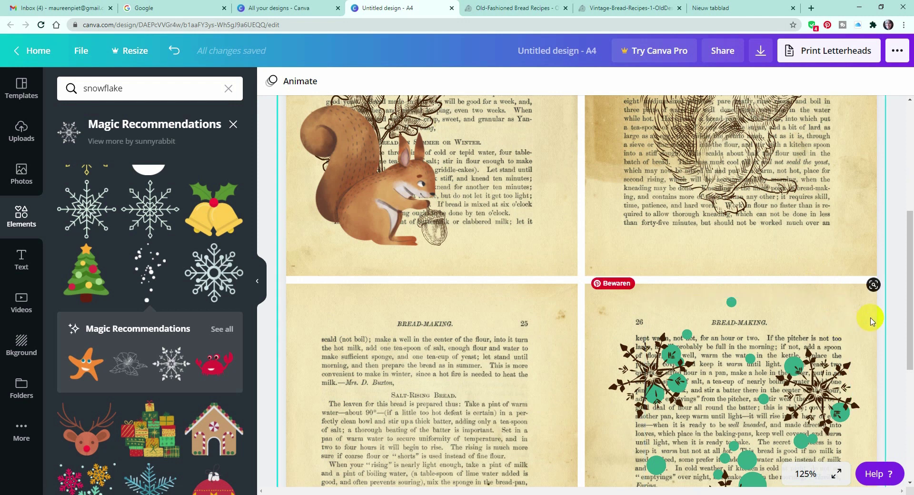
scroll(902, 326, up, 5)
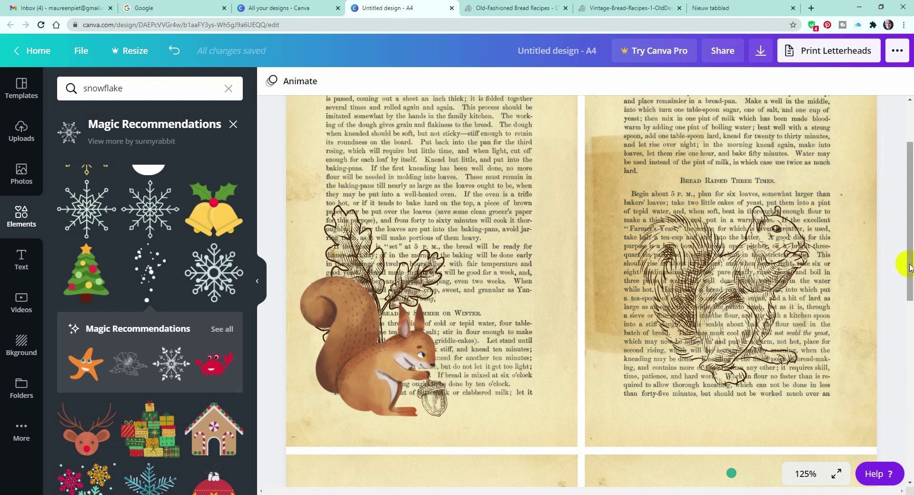
Fit the whole A4 page in view to review the four decorated recipe pages together.
scroll(906, 261, up, 3)
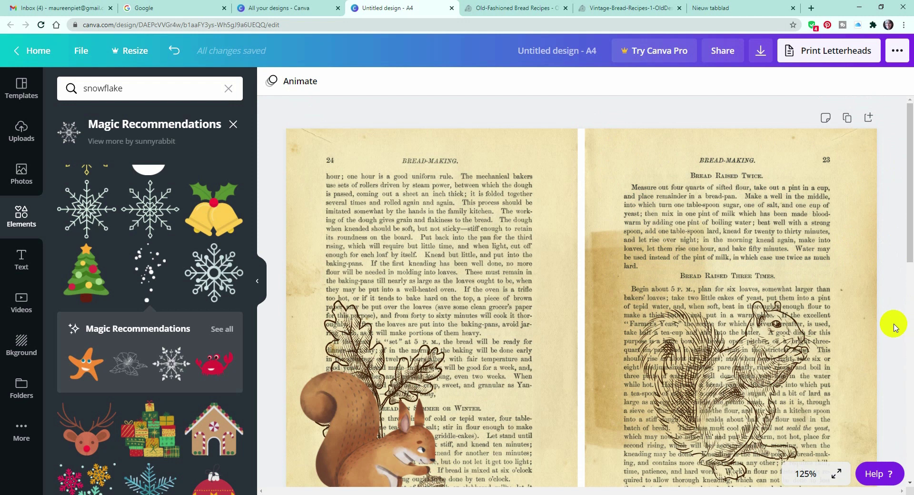
scroll(893, 328, down, 2)
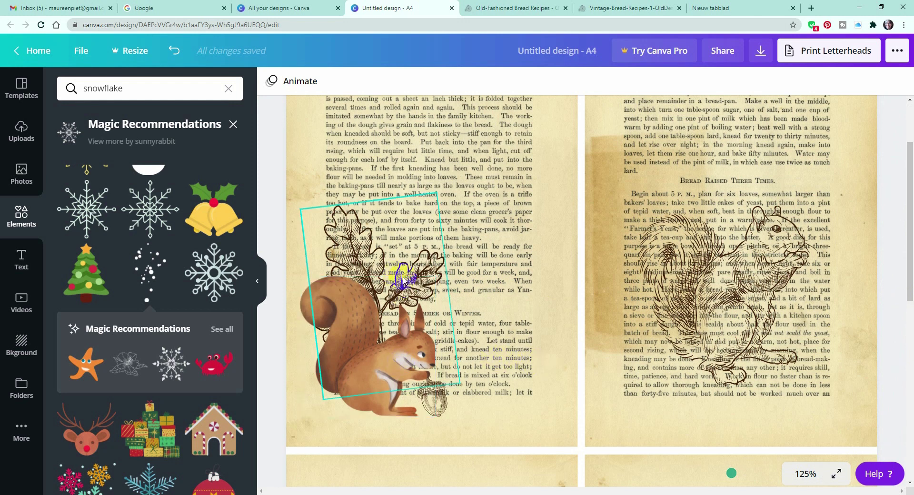
scroll(896, 260, up, 2)
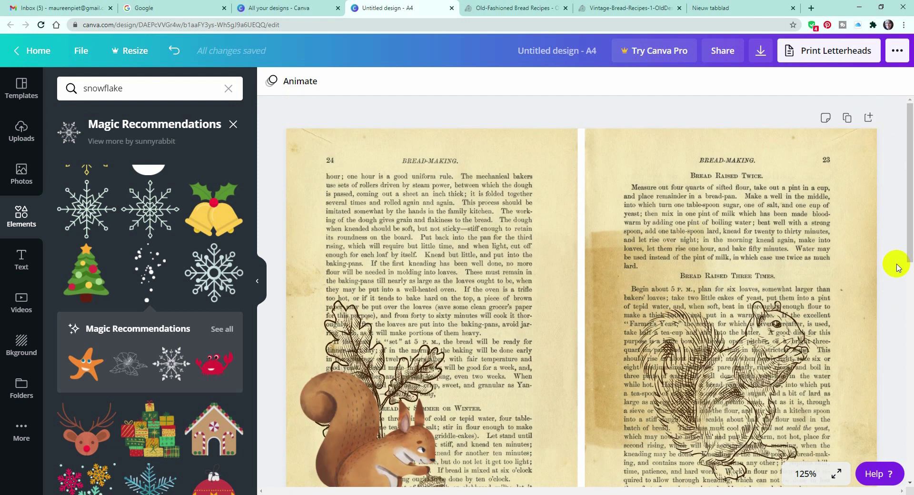
scroll(896, 267, down, 1)
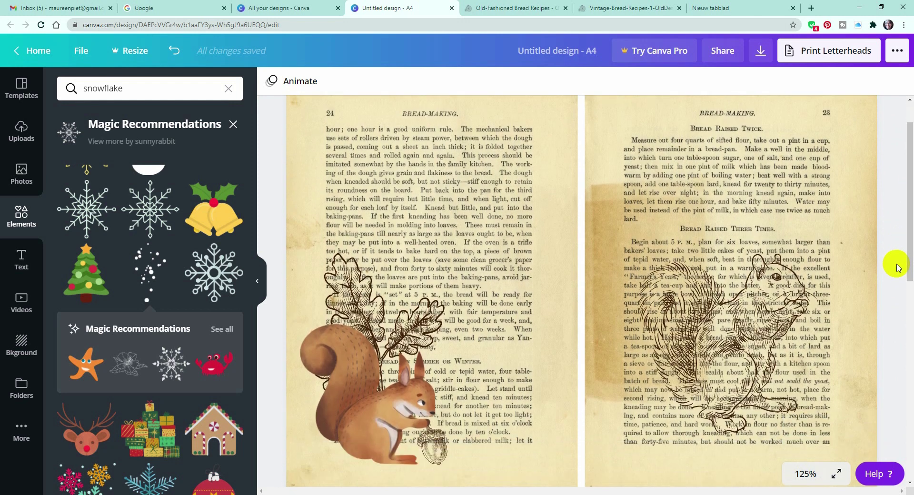
click(804, 475)
click(792, 418)
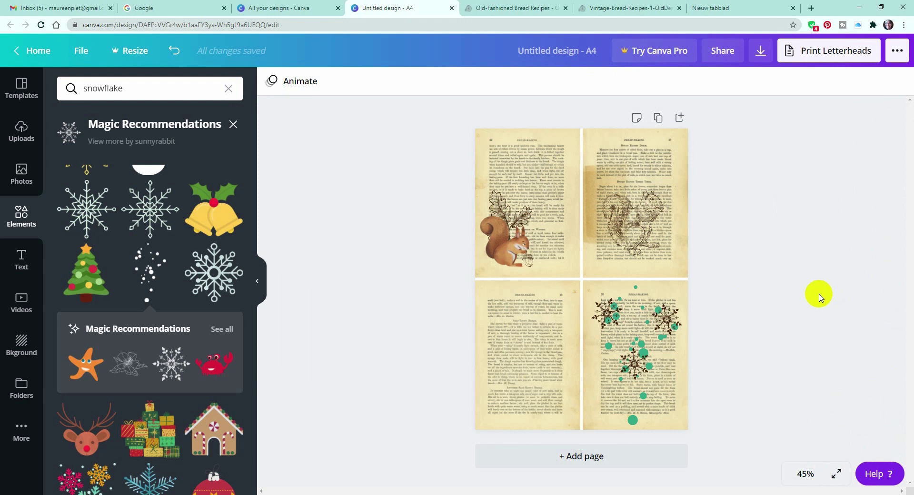
click(896, 53)
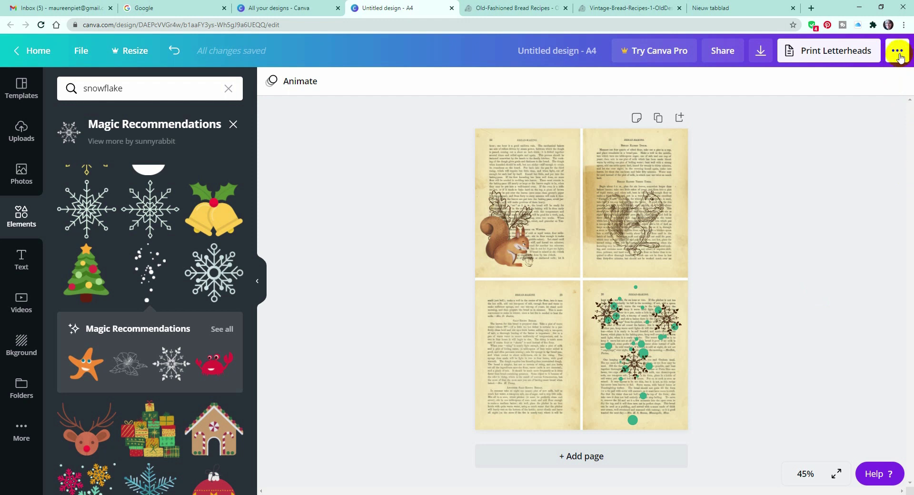
click(897, 56)
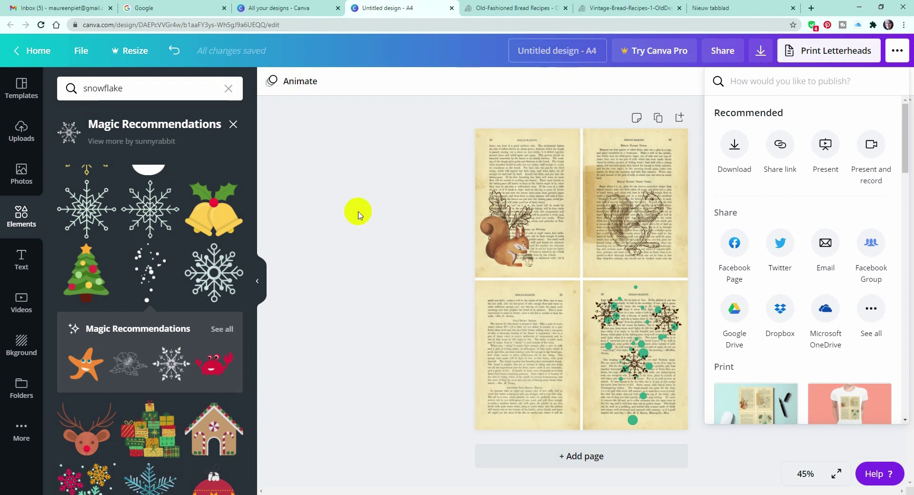
click(371, 238)
Rename the design as "Vintage Bookpages with stamps".
click(541, 52)
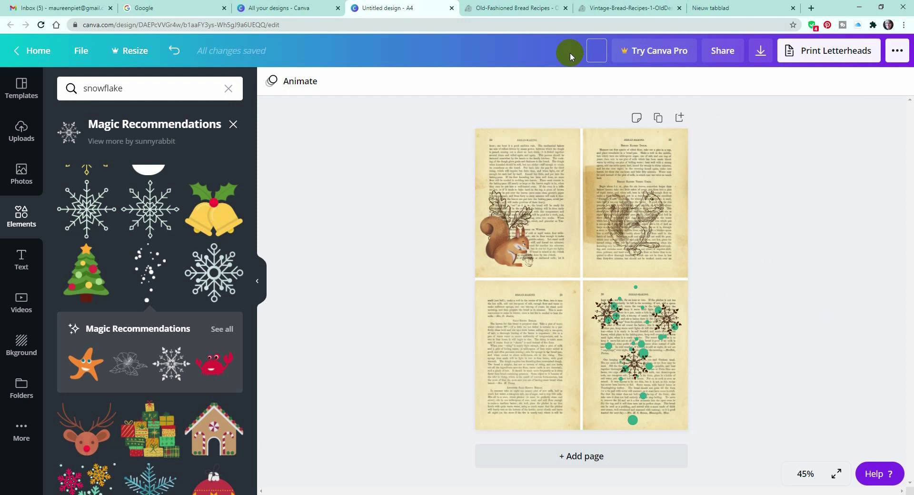
text(Vintage Bookpages)
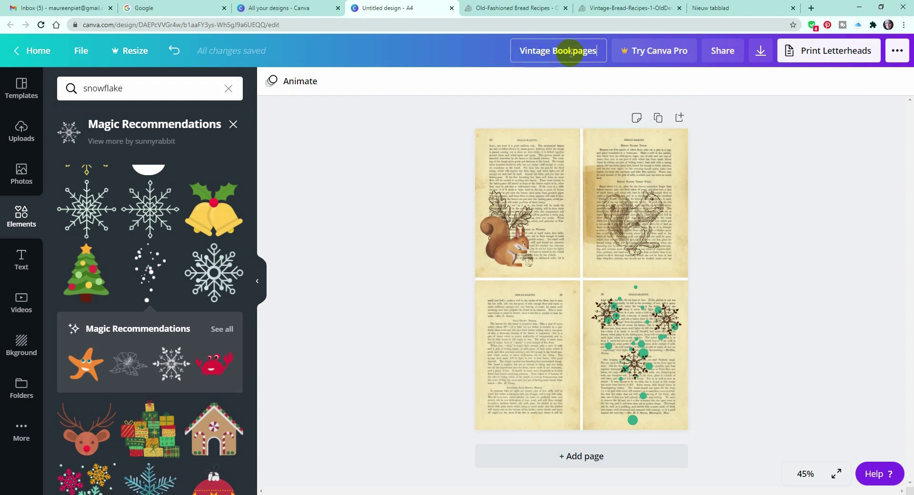
text( with stamps)
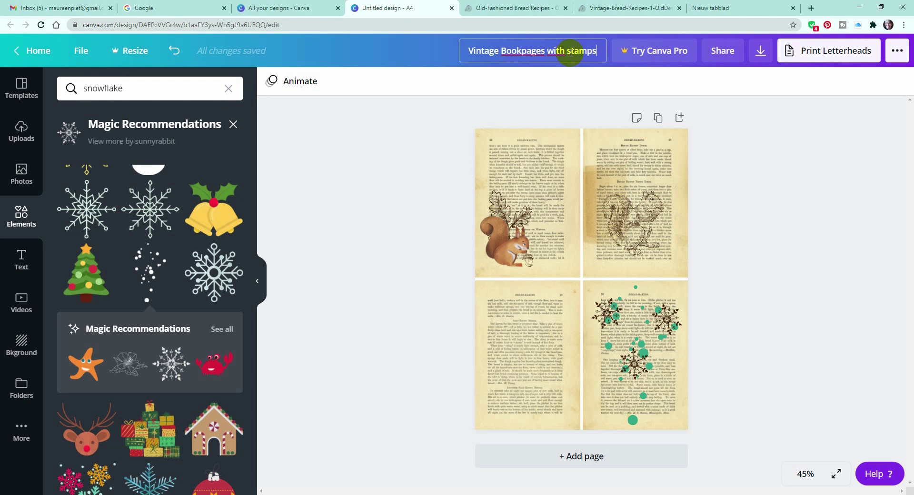
Download the design as a JPG file and close the referral message.
click(899, 52)
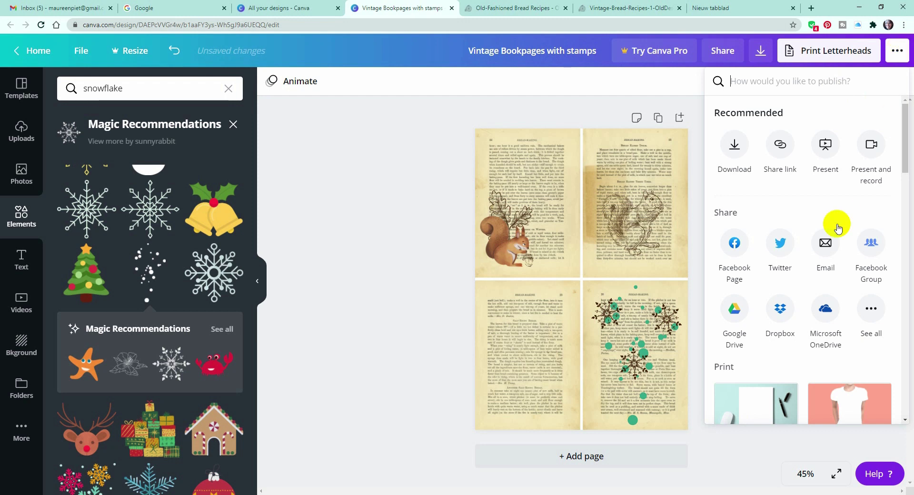
click(735, 148)
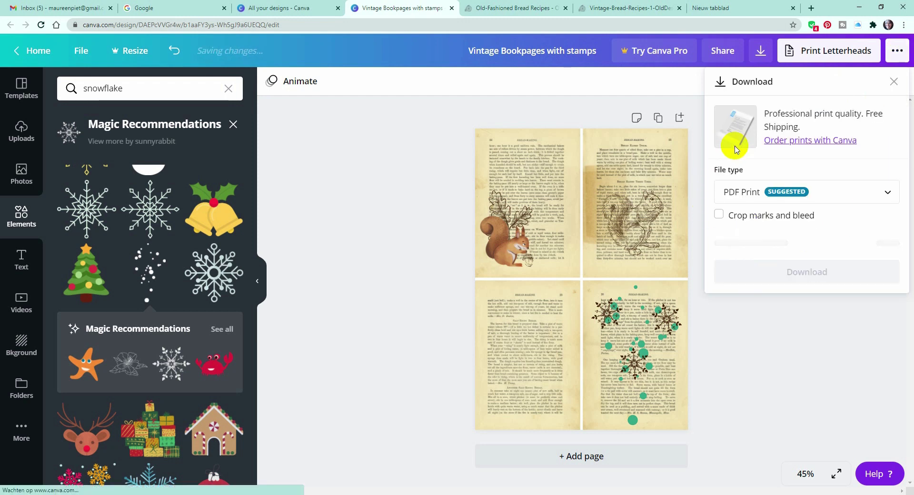
click(888, 193)
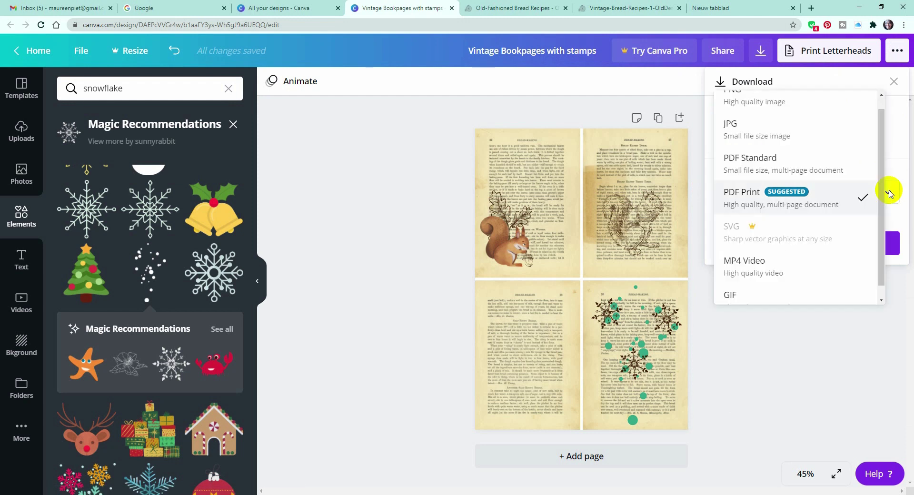
click(850, 141)
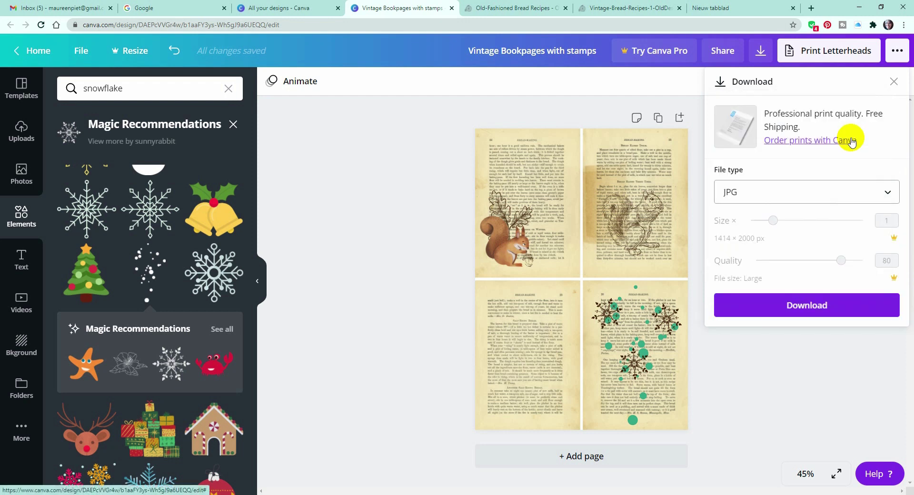
click(814, 307)
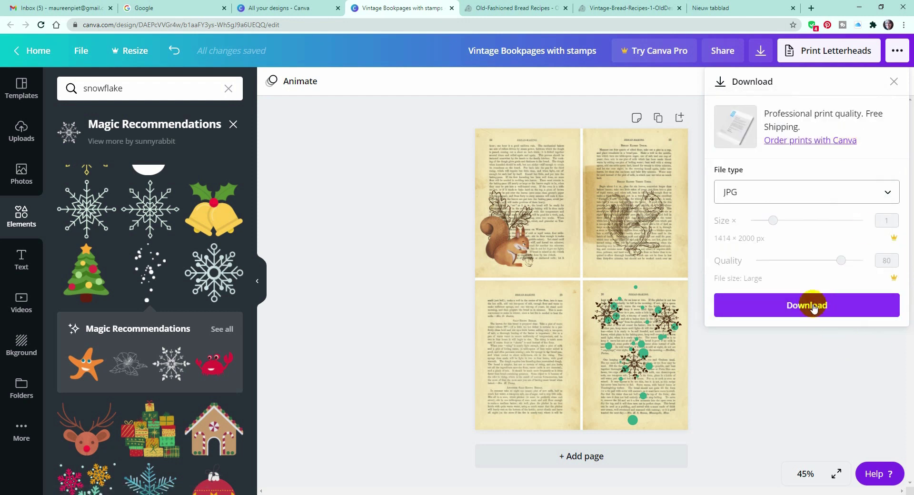
click(814, 307)
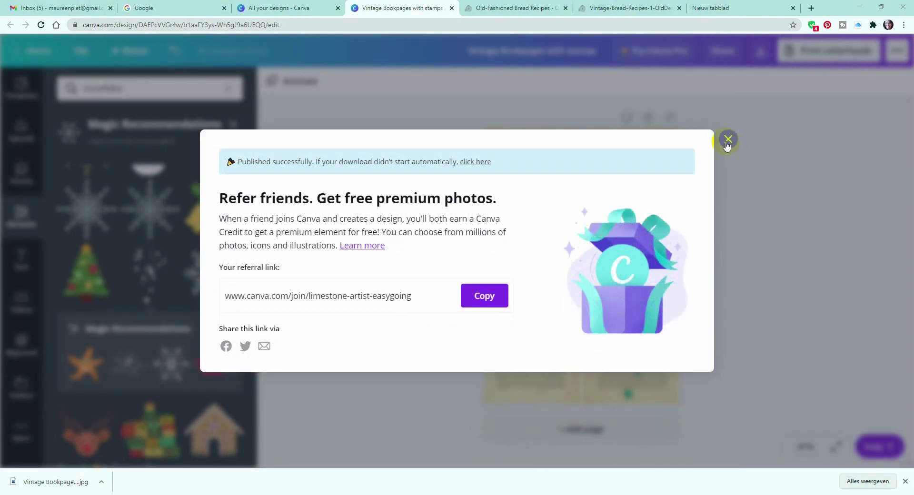
click(727, 143)
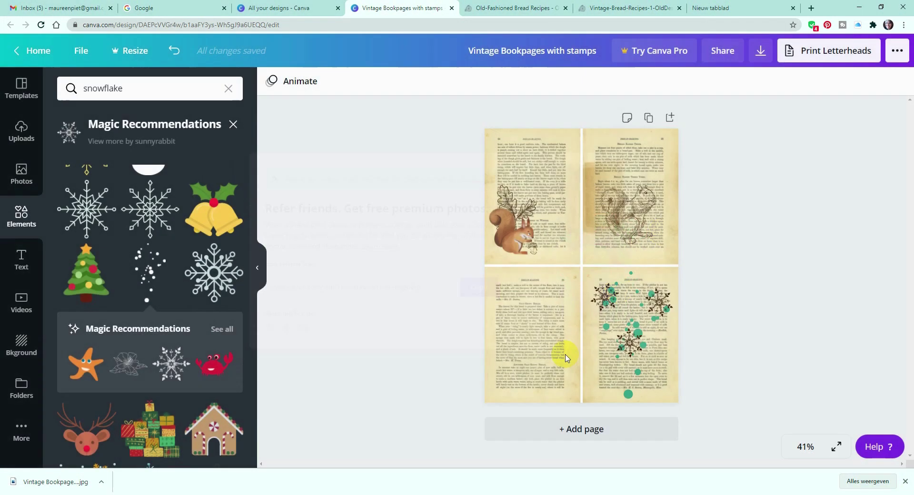